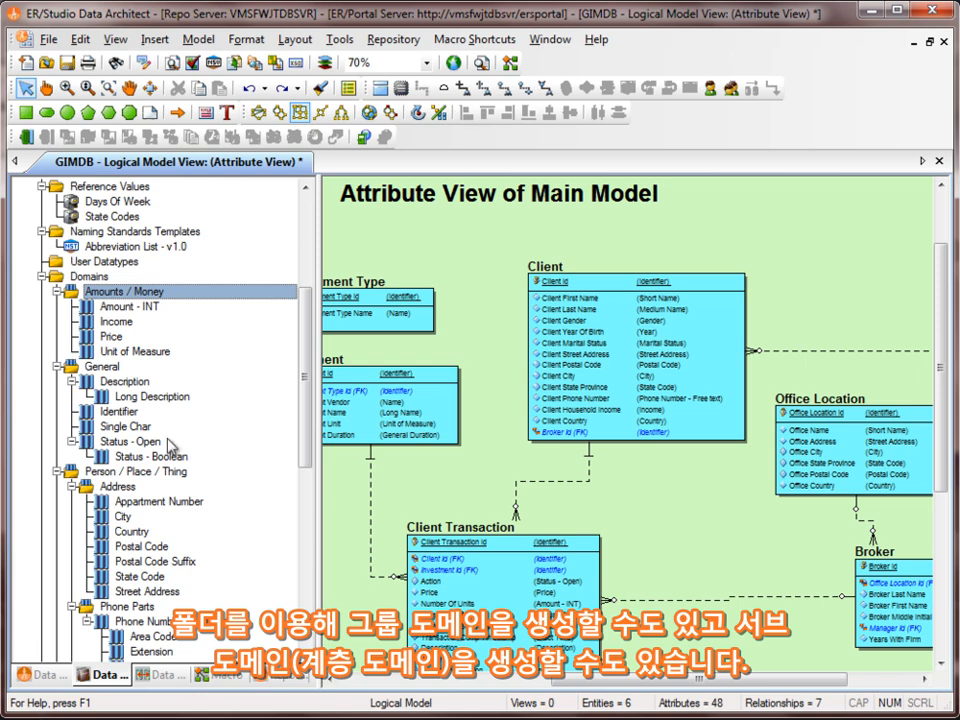
Step: Inspect the Long Description subdomain under Description in the General domain folder, including its parent-modification setting
click(145, 396)
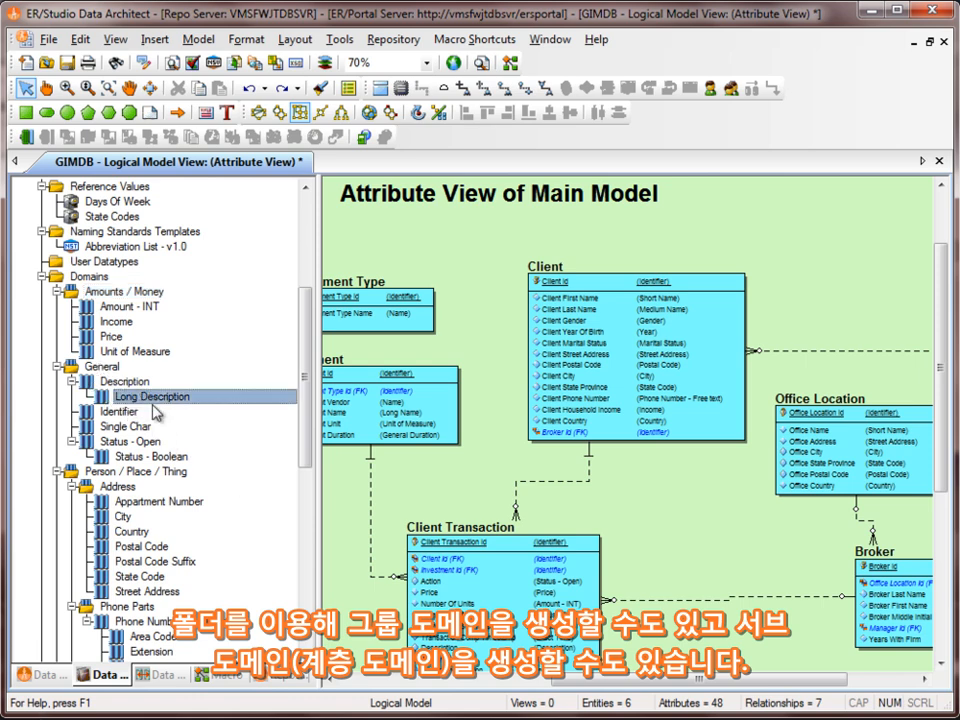
click(118, 382)
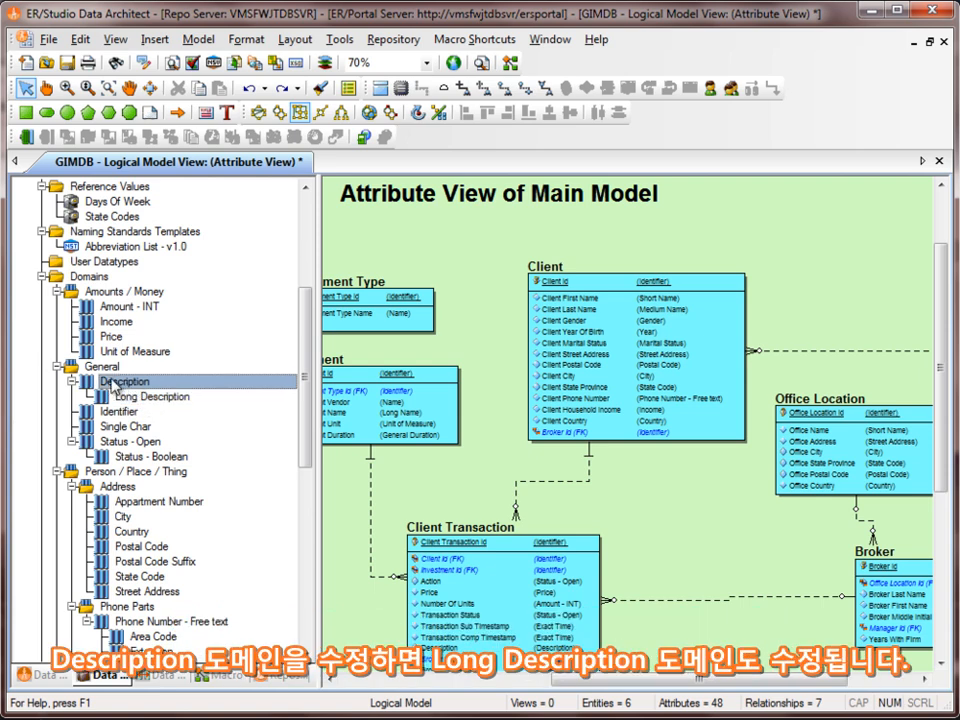
click(114, 396)
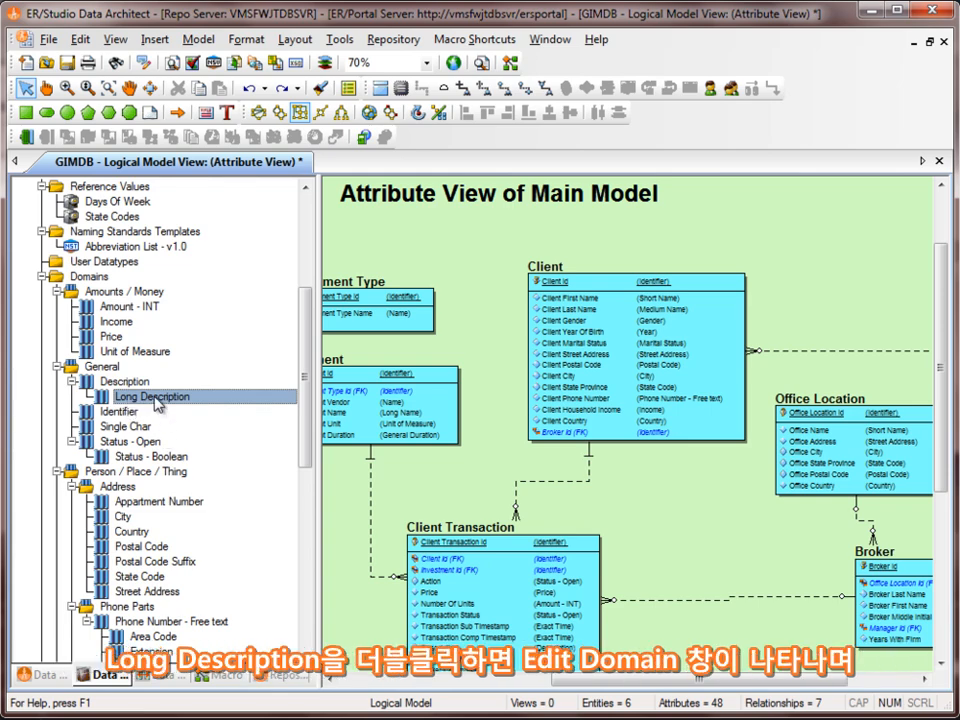
double_click(155, 401)
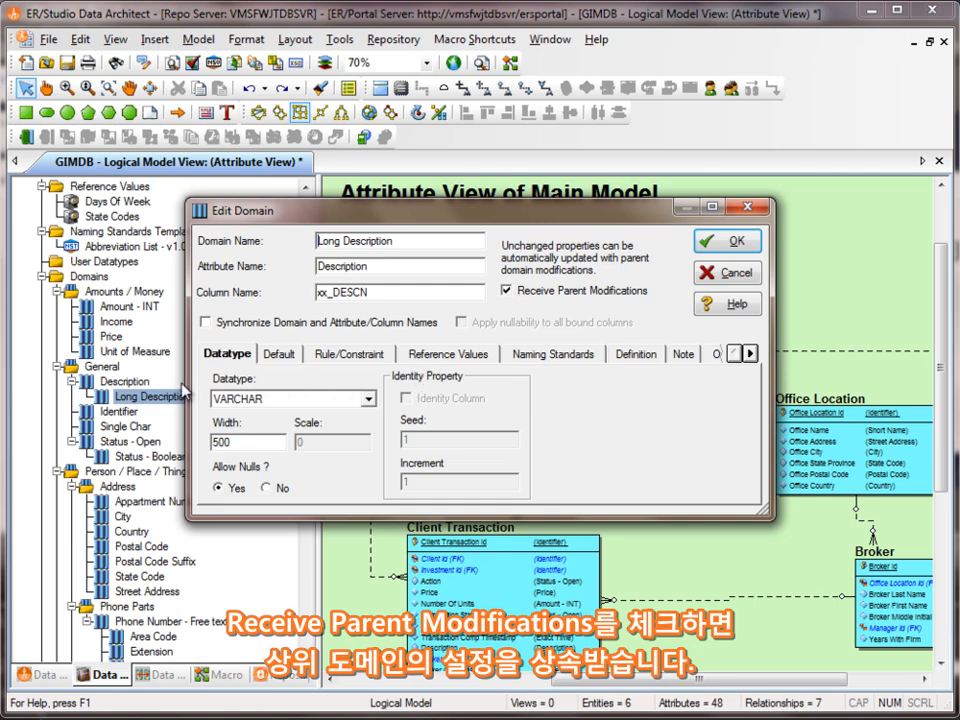
click(730, 242)
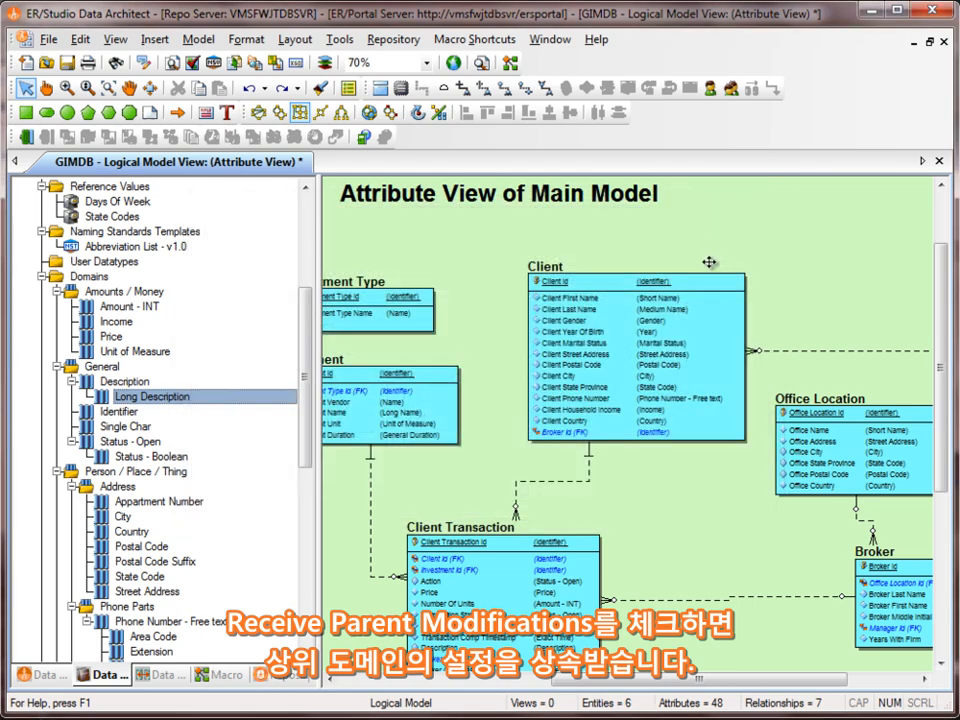
Step: Start a new domain in the Person / Place / Thing folder named Email Address, synchronize its attribute name, and make the column name Email_Address
drag(312, 454, 311, 490)
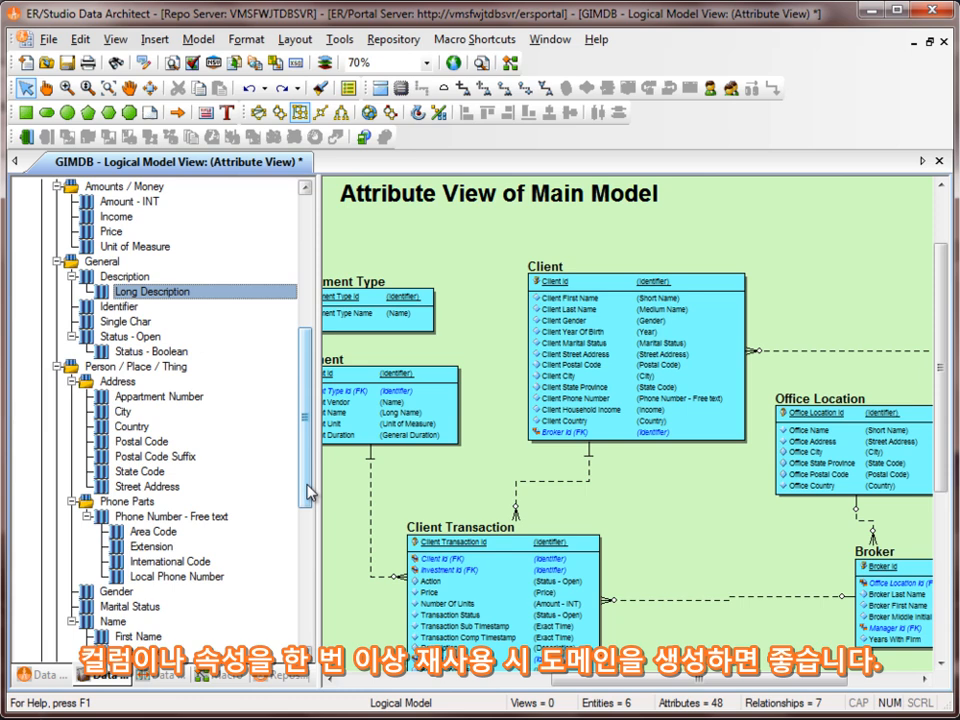
click(130, 368)
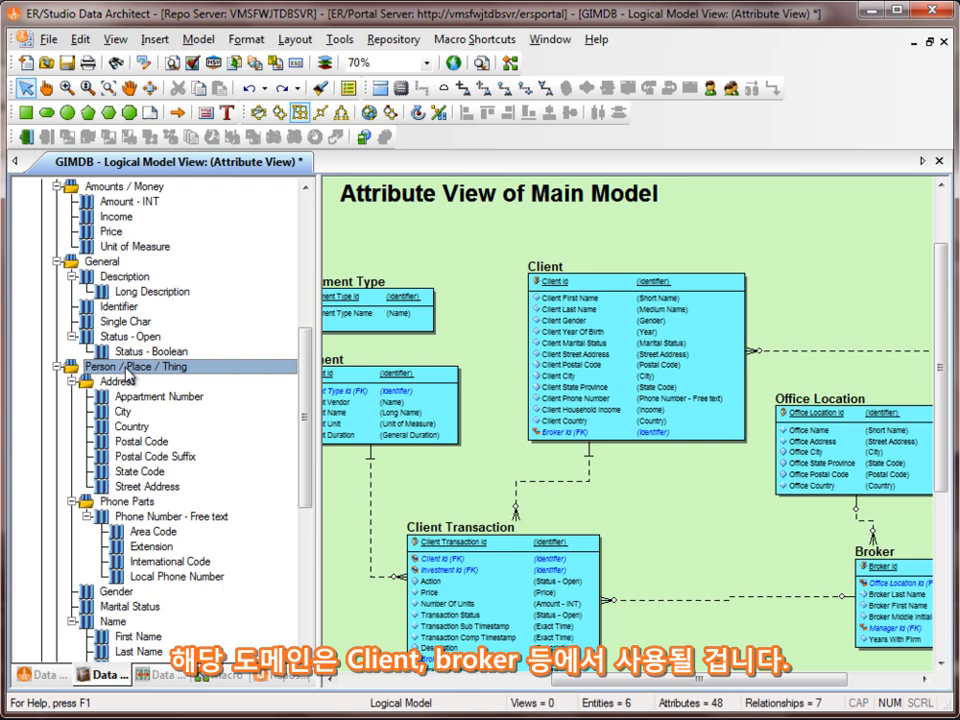
right_click(131, 376)
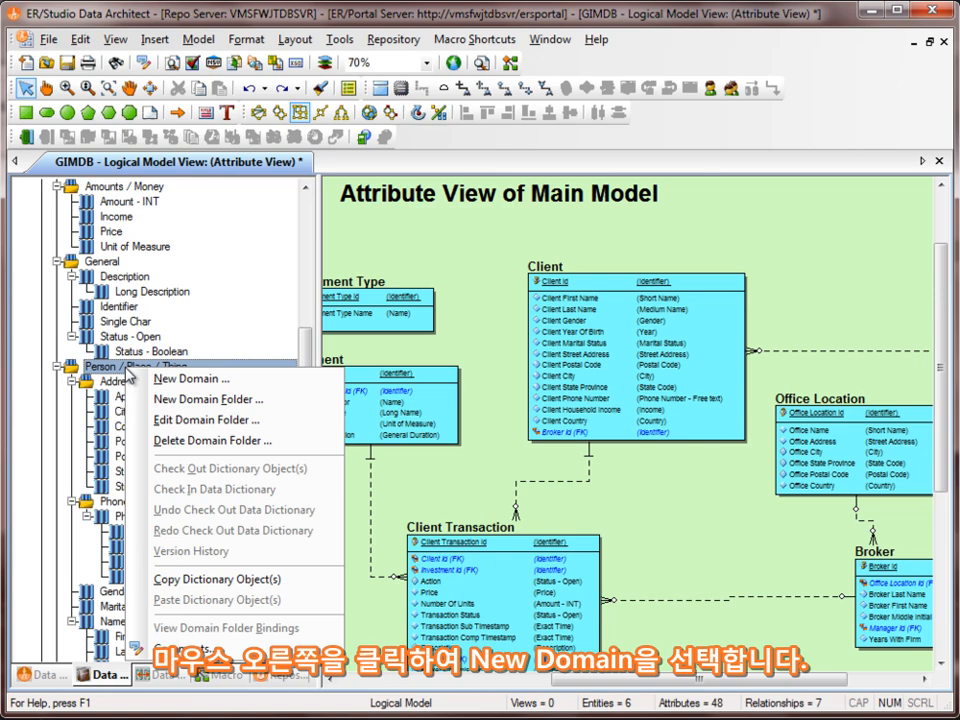
click(170, 380)
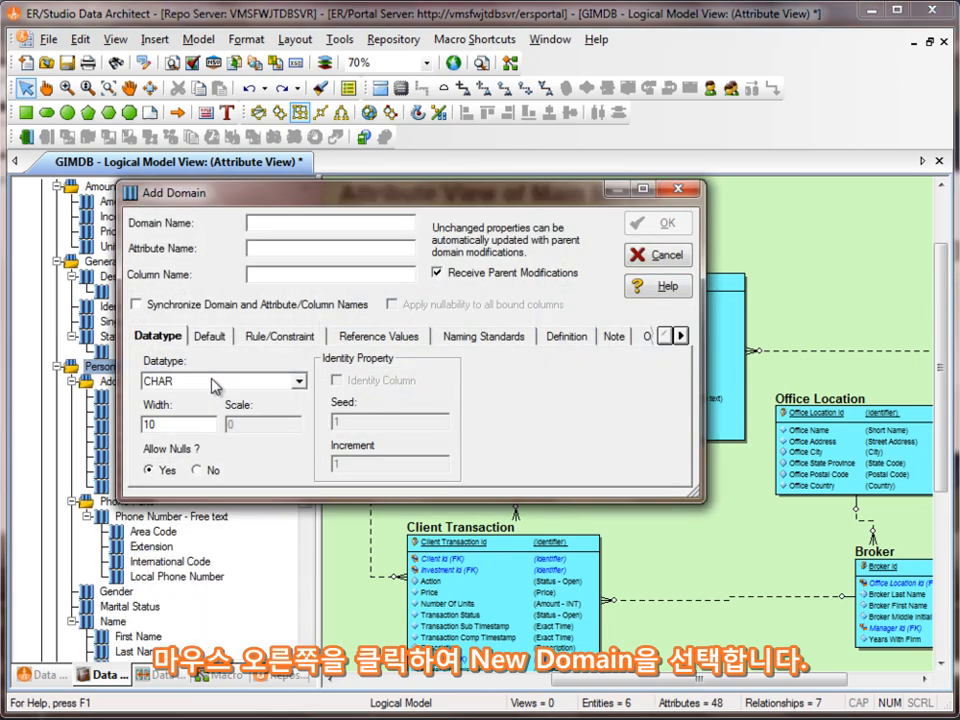
text(Email)
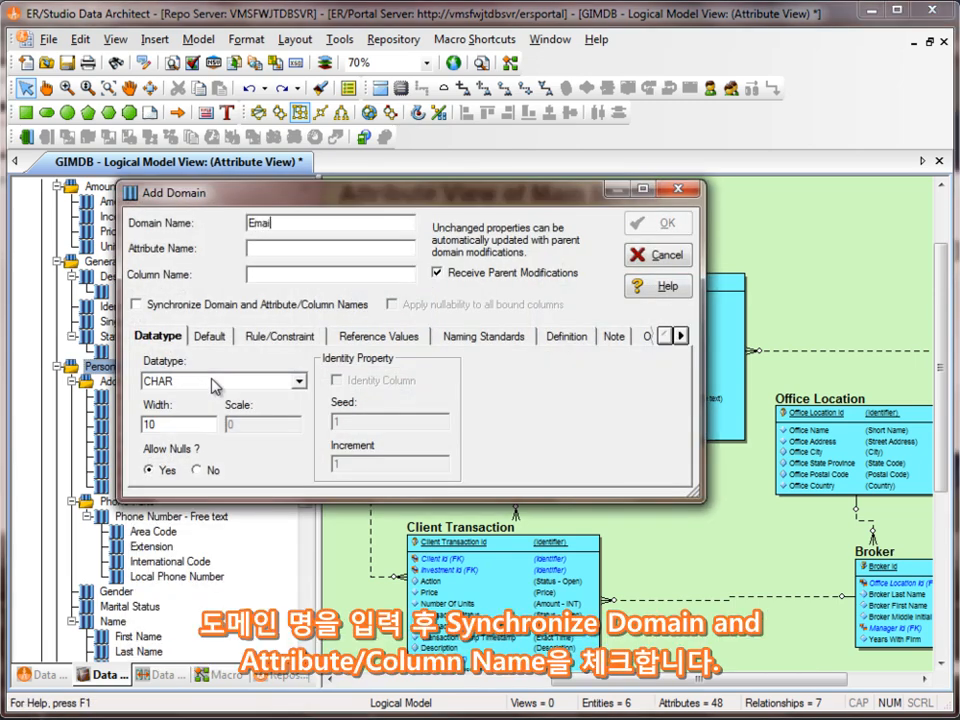
text( Address)
click(137, 305)
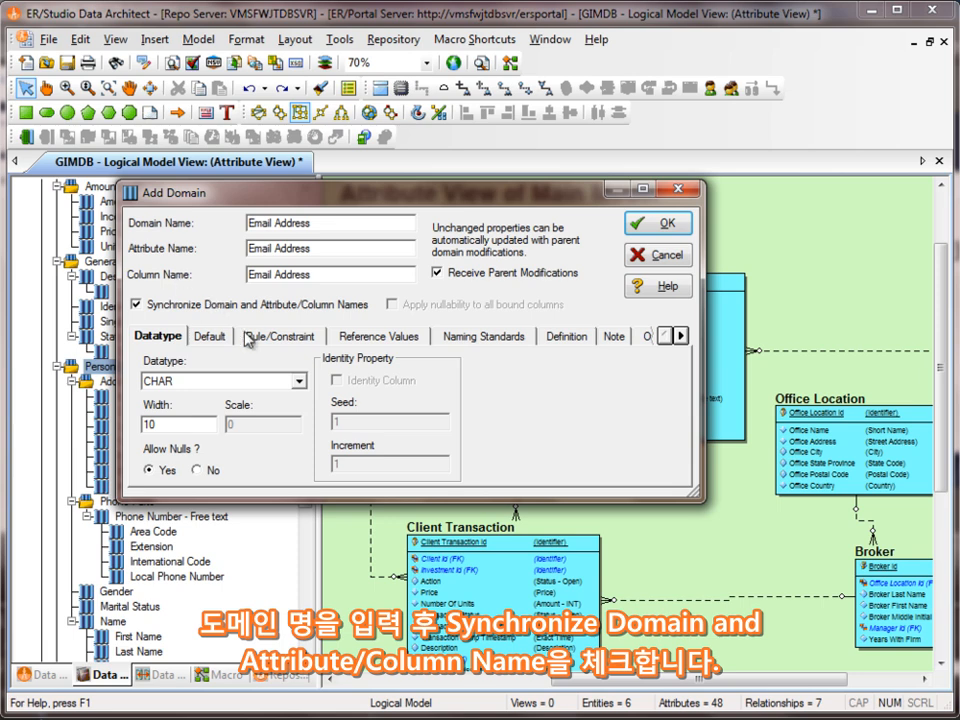
click(362, 298)
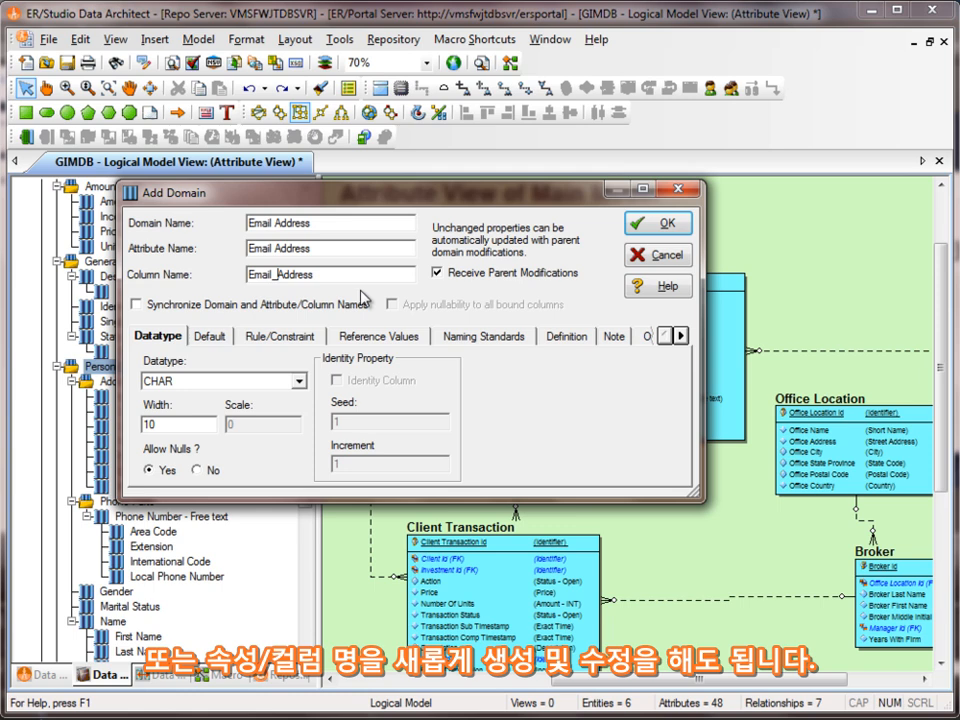
Step: Set the new domain's datatype to VARCHAR with a width of 255 and save the domain
click(300, 382)
scroll(300, 418, up, 1)
drag(303, 415, 311, 459)
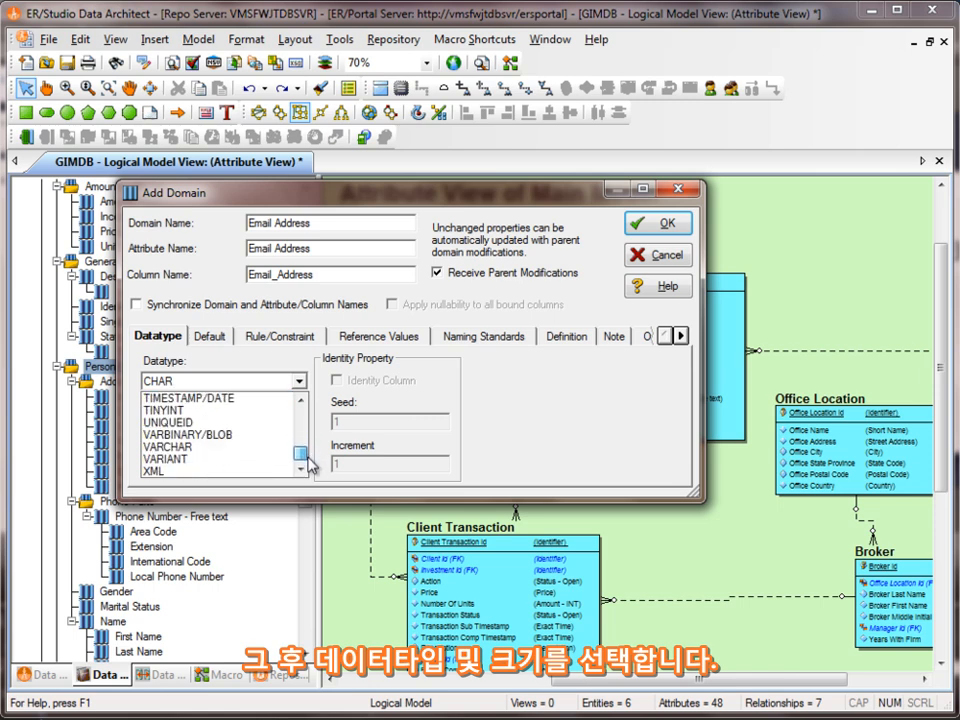
click(195, 453)
key(Tab)
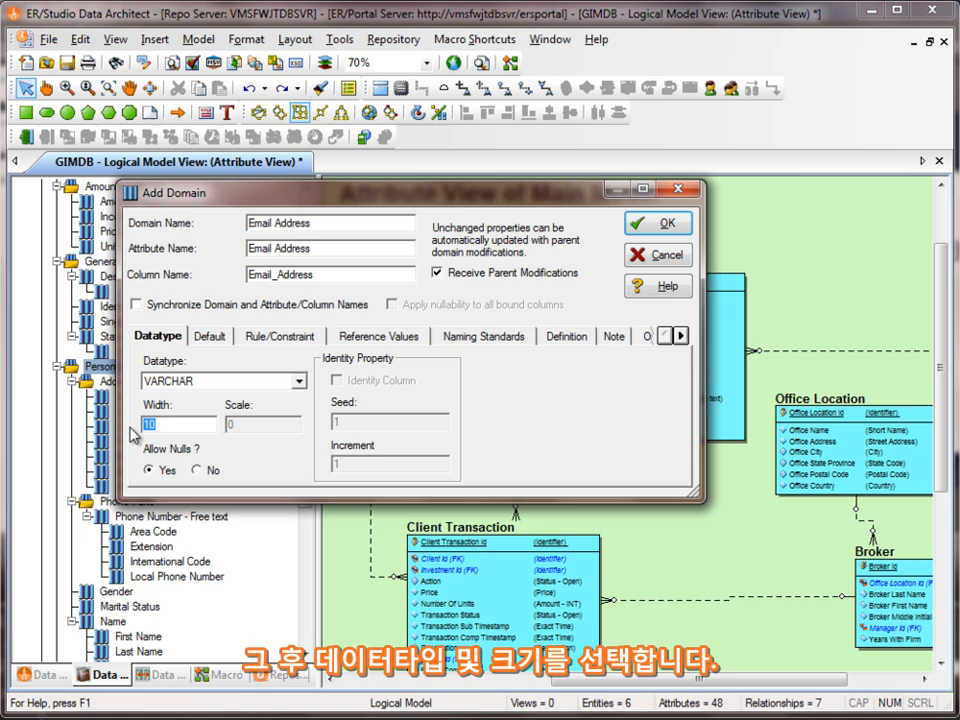
text(255)
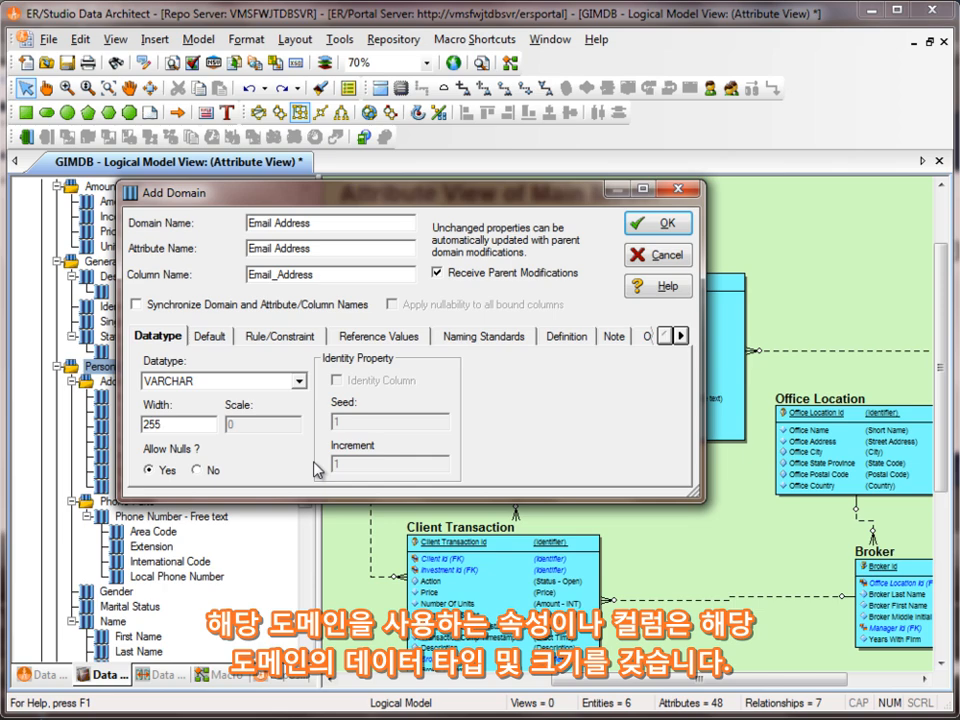
click(667, 223)
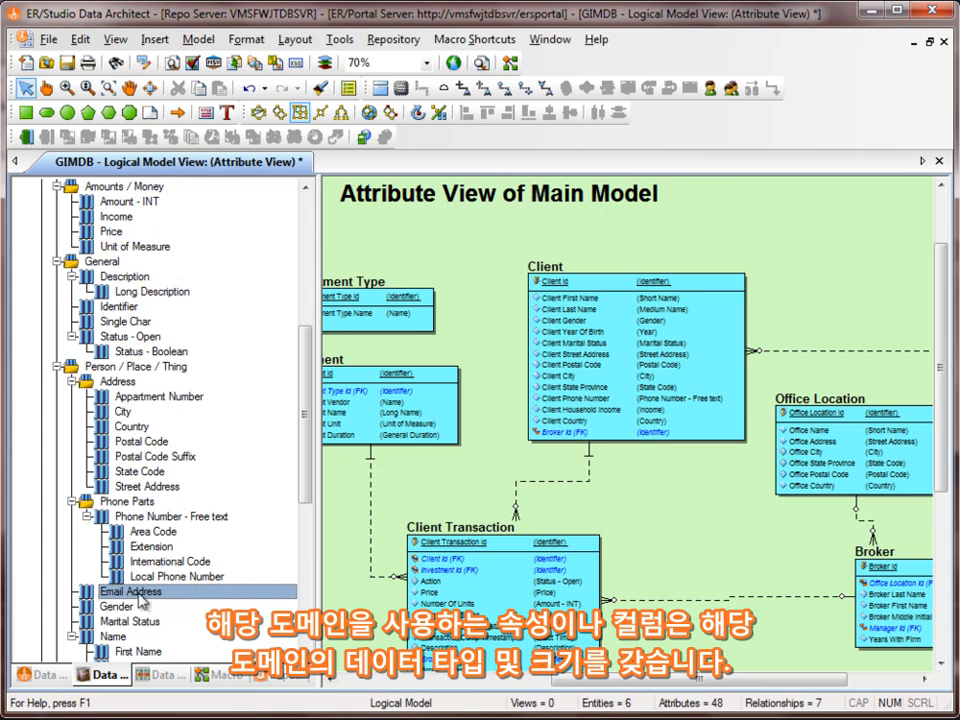
Step: Collapse the Phone Parts and Address folders and add the Email Address domain to the Client entity as an attribute below Client Postal Code
click(70, 501)
click(71, 381)
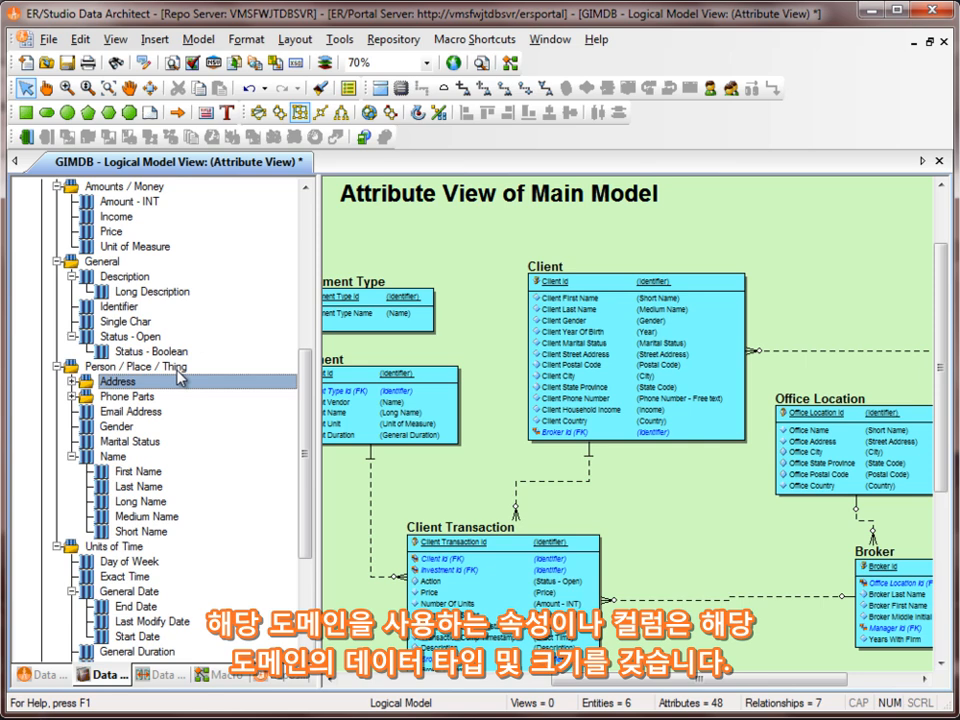
click(133, 414)
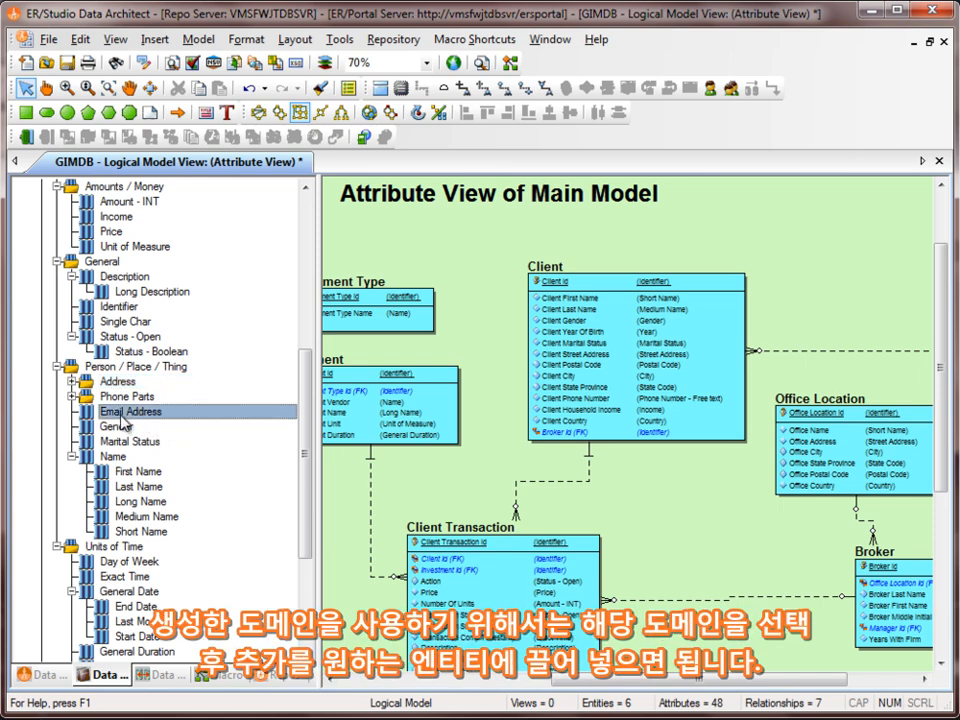
drag(128, 416, 585, 367)
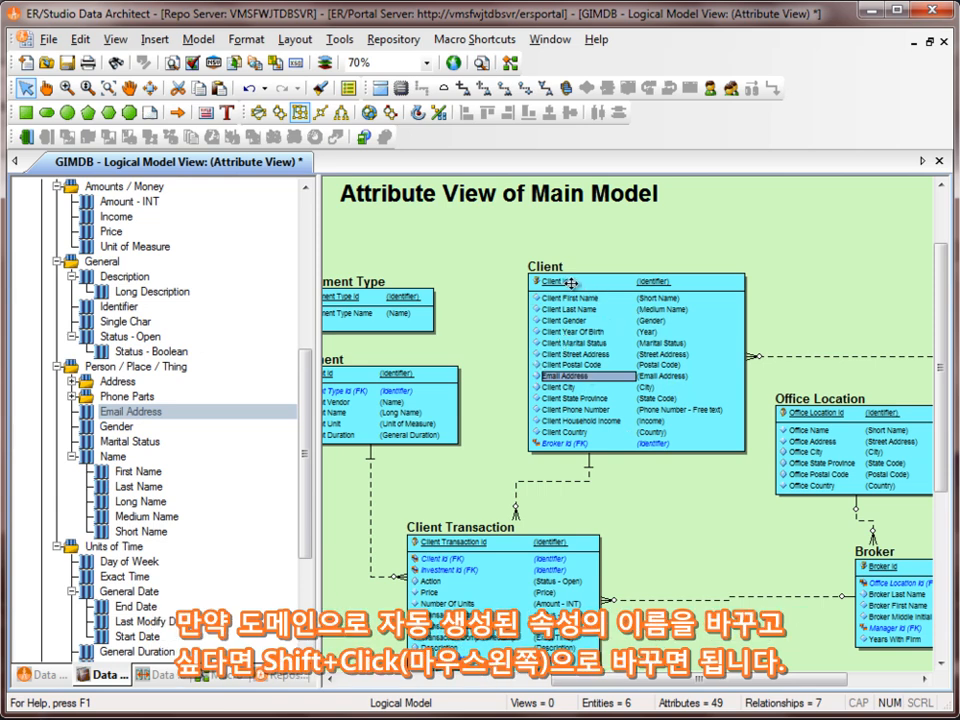
Step: Rename the Email Address attribute in the Client entity to Client Email Address without adding another attribute
shift+click(586, 379)
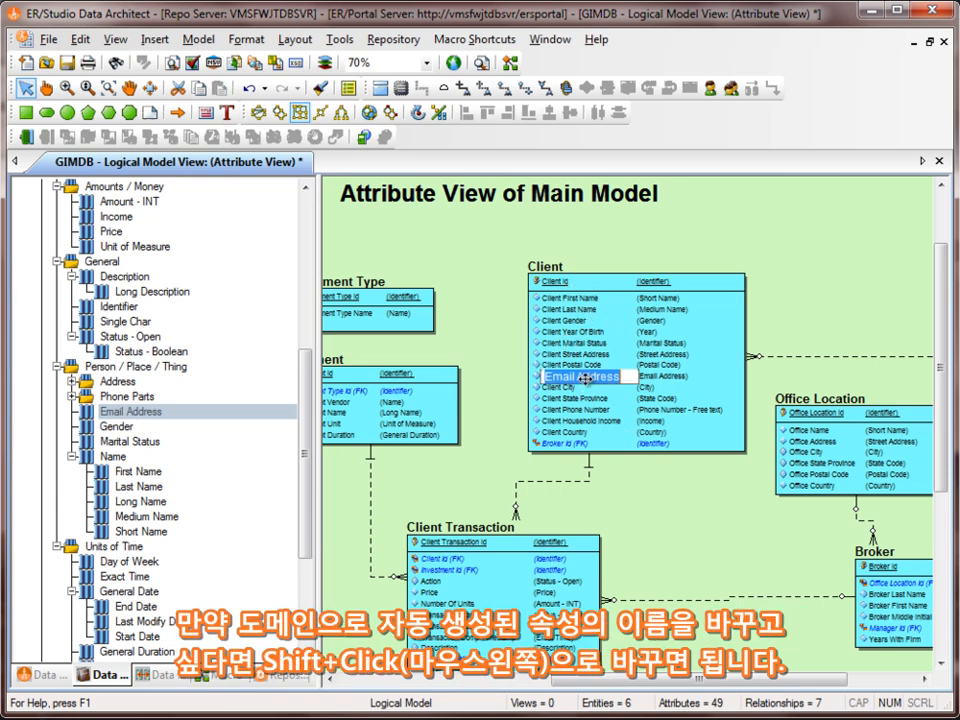
key(Home)
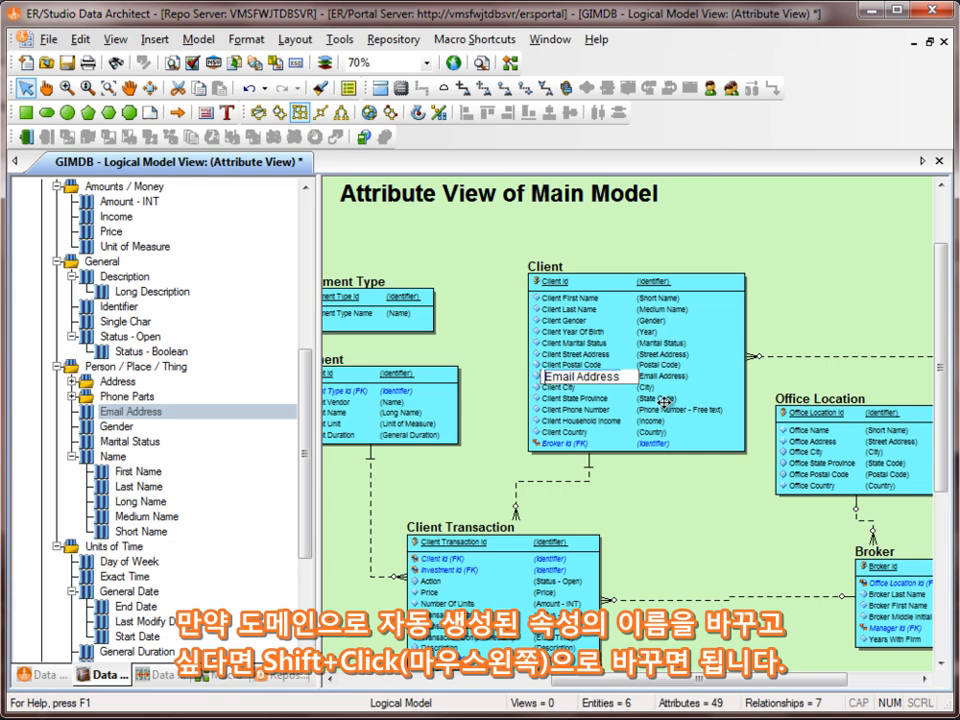
text(Client)
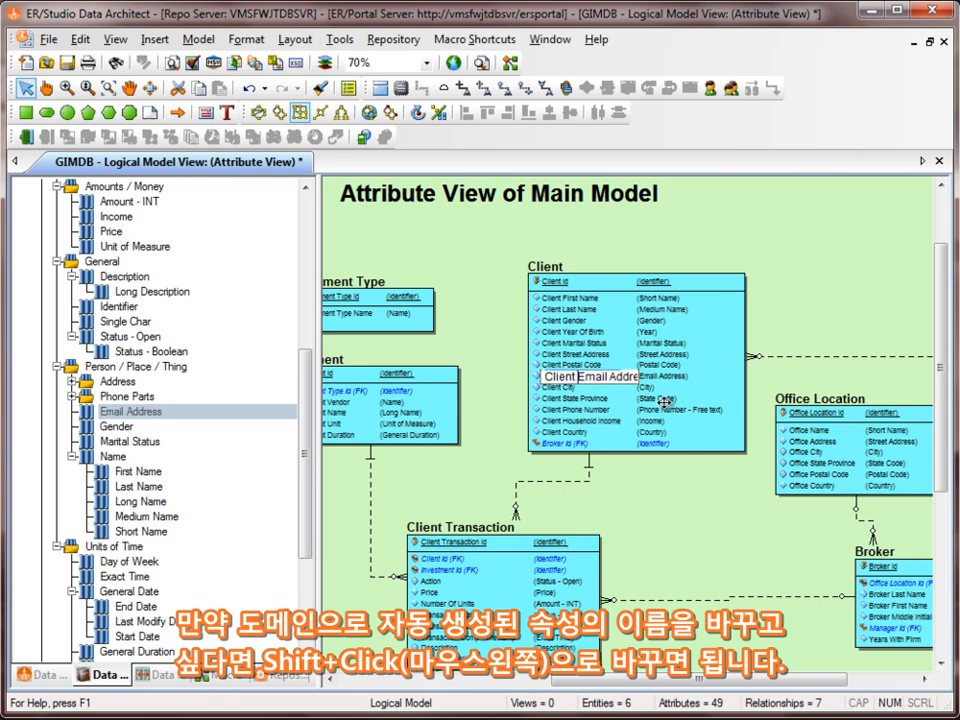
key(Return)
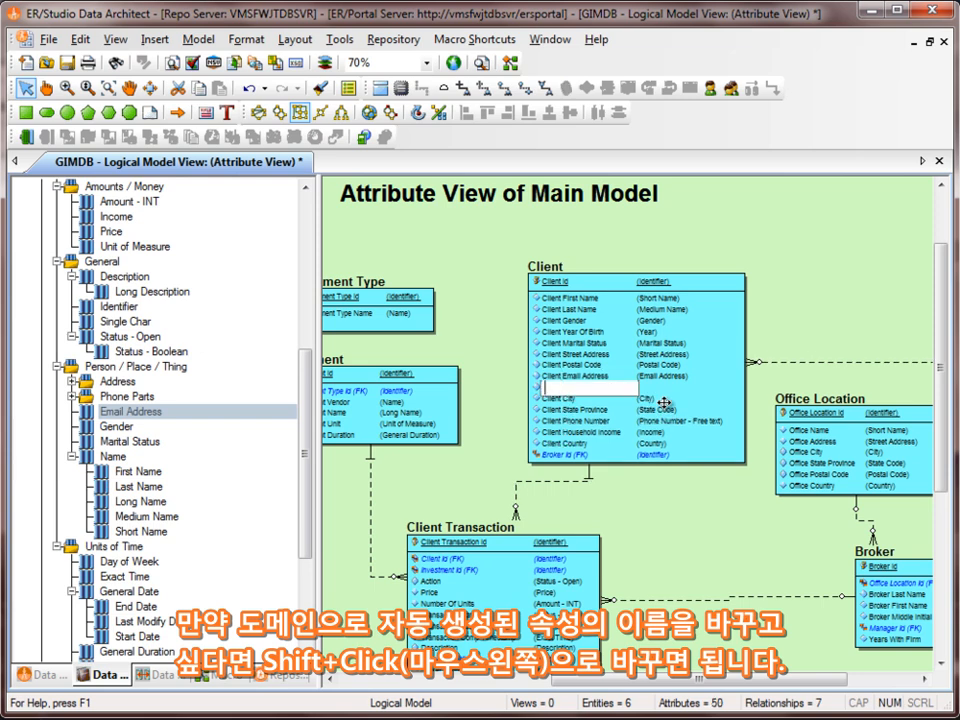
key(Escape)
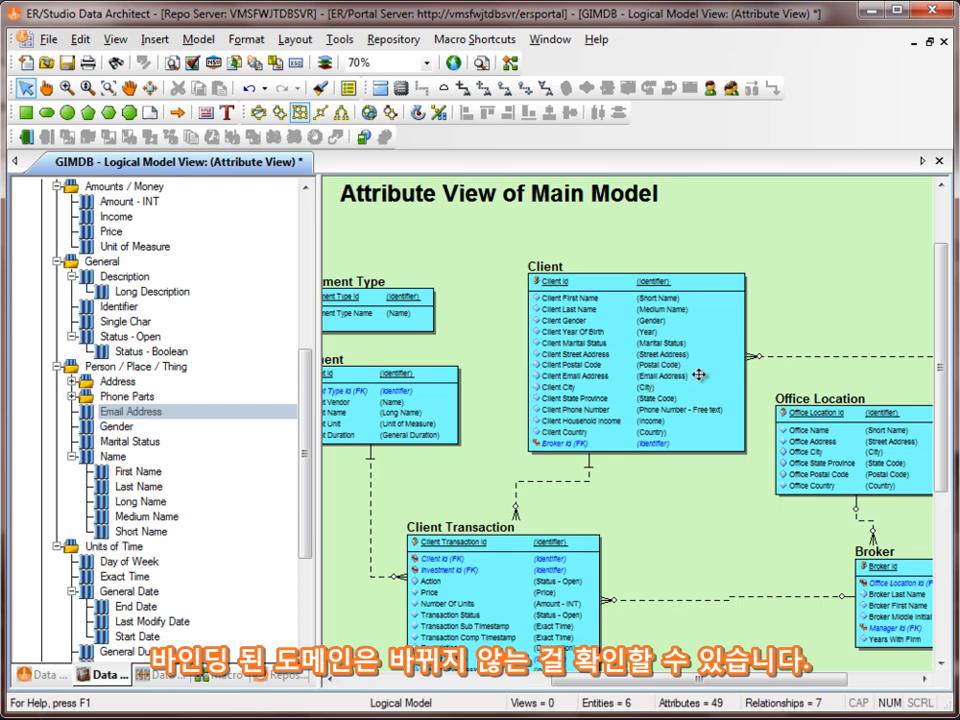
Step: Check the domain and datatype of the Client Email Address attribute in the Client entity's attribute list
click(600, 363)
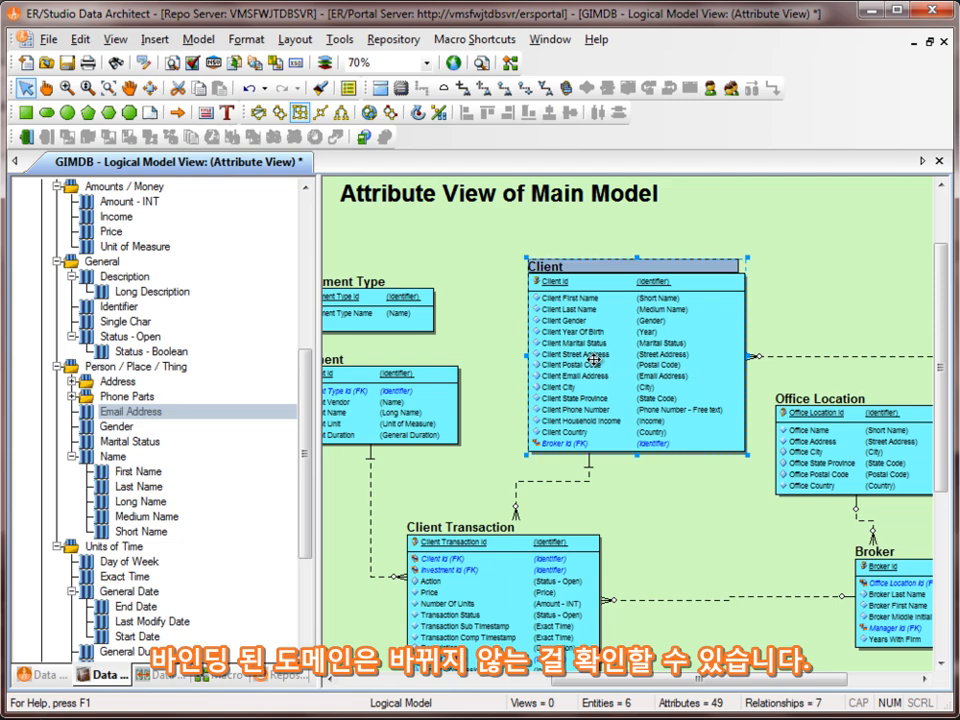
double_click(597, 367)
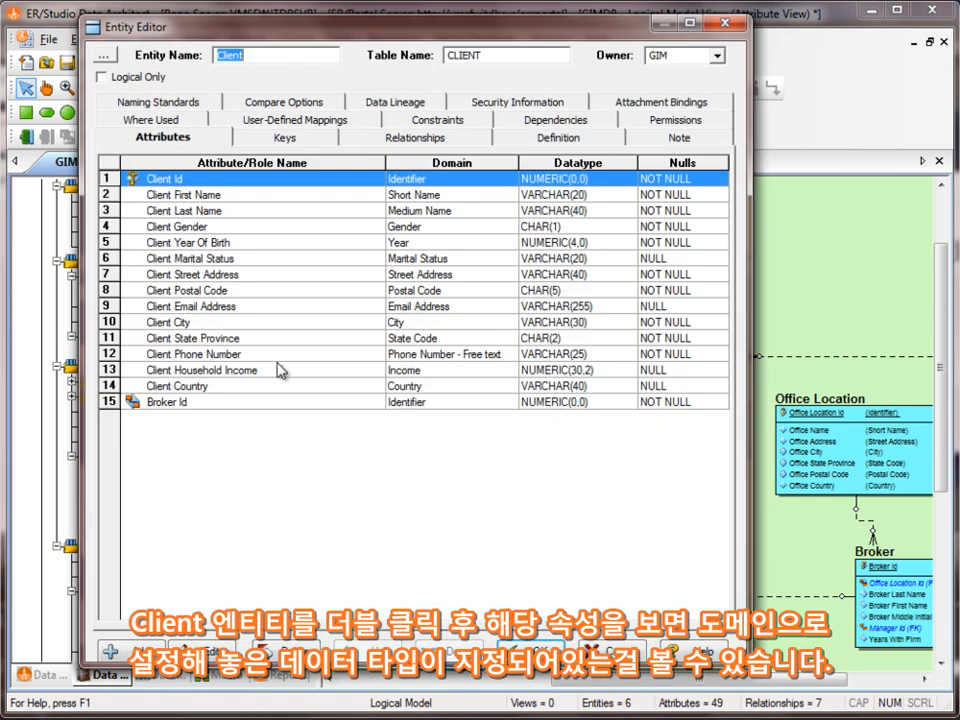
click(208, 307)
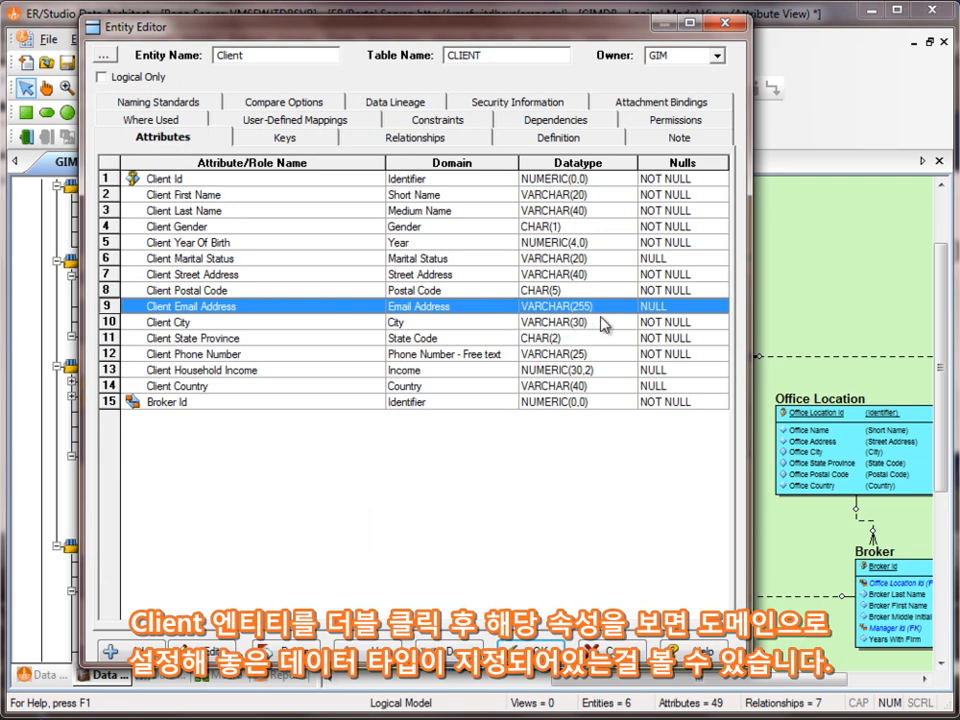
click(530, 651)
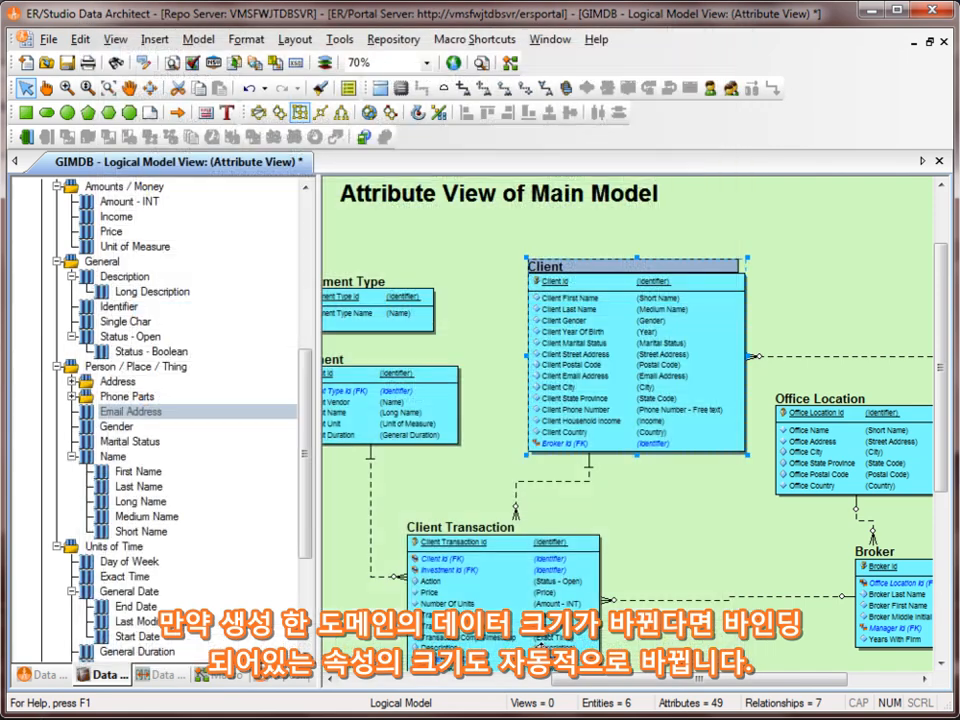
Step: Set the Email Address domain's width to 500 and check the Client Email Address attribute's datatype in the Client entity
double_click(135, 414)
double_click(222, 442)
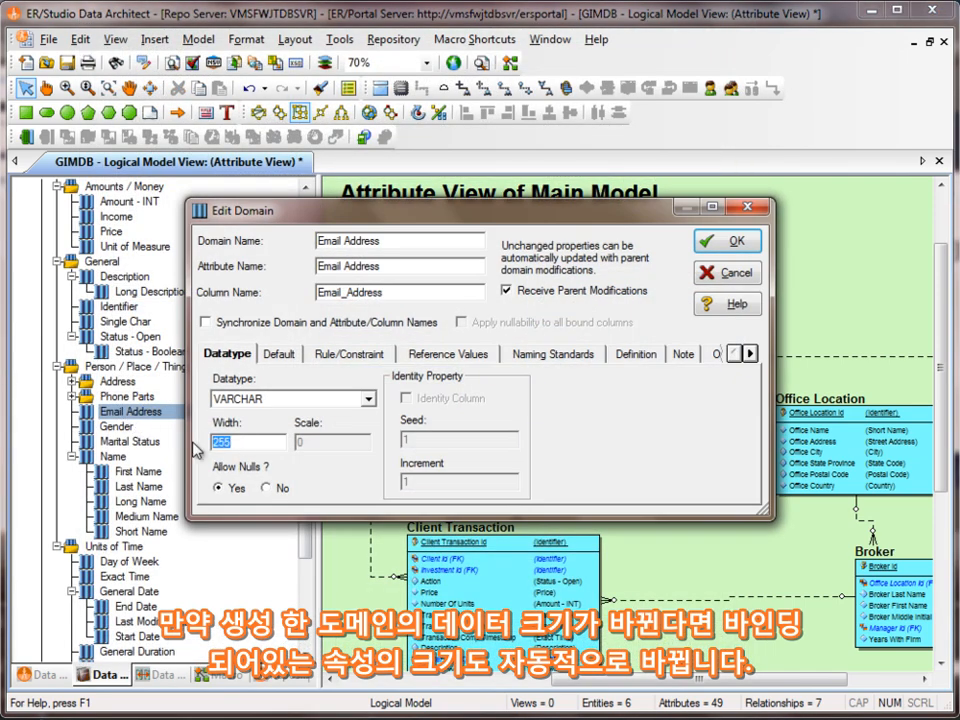
text(500)
click(726, 245)
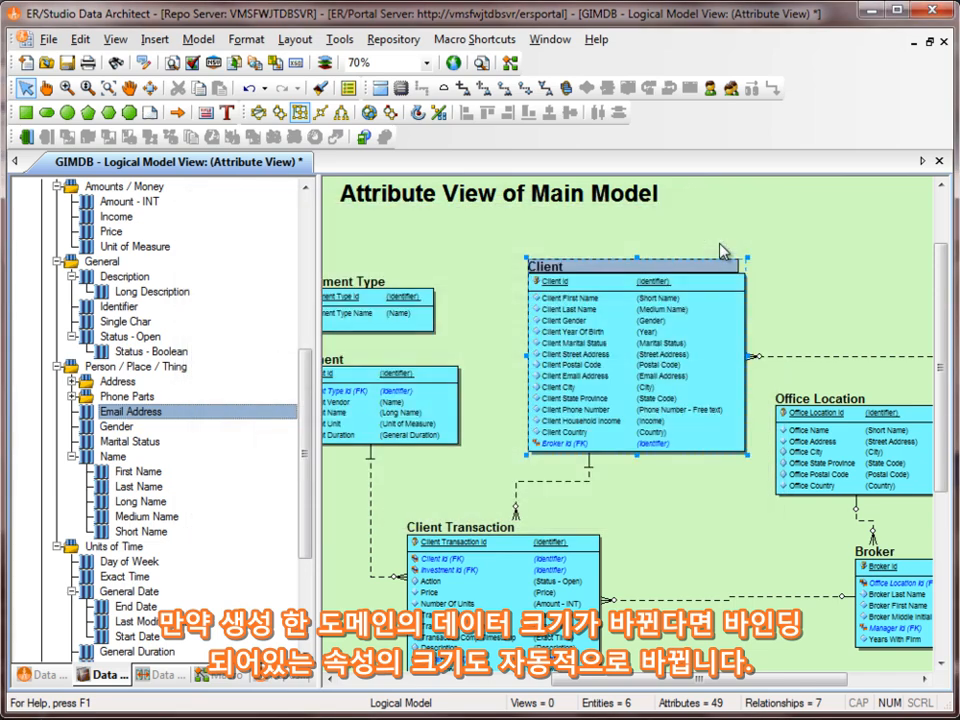
double_click(596, 343)
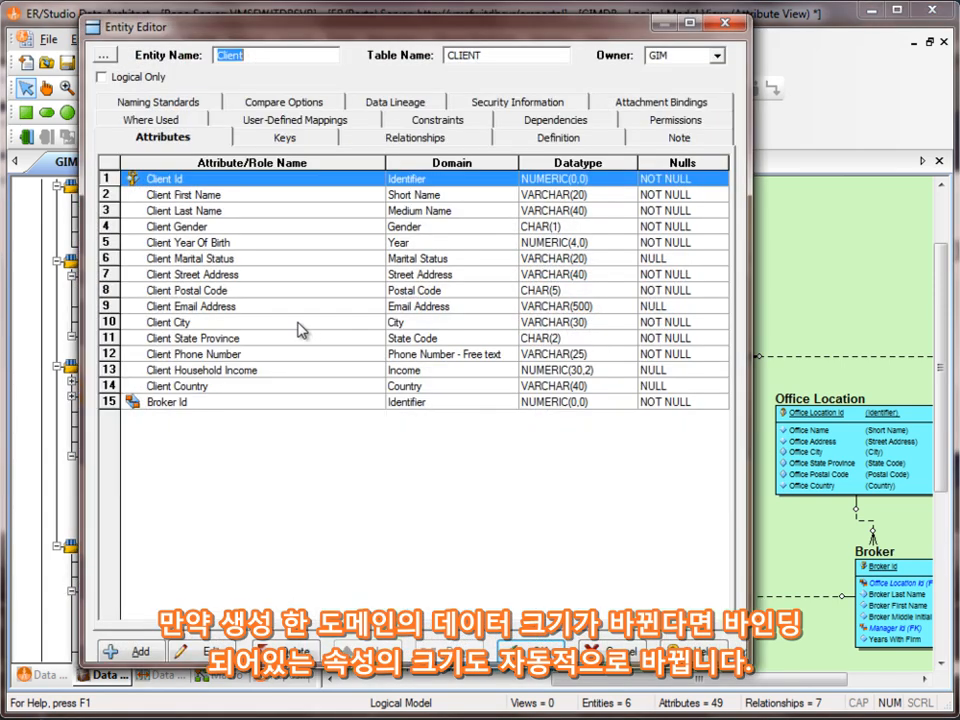
click(200, 307)
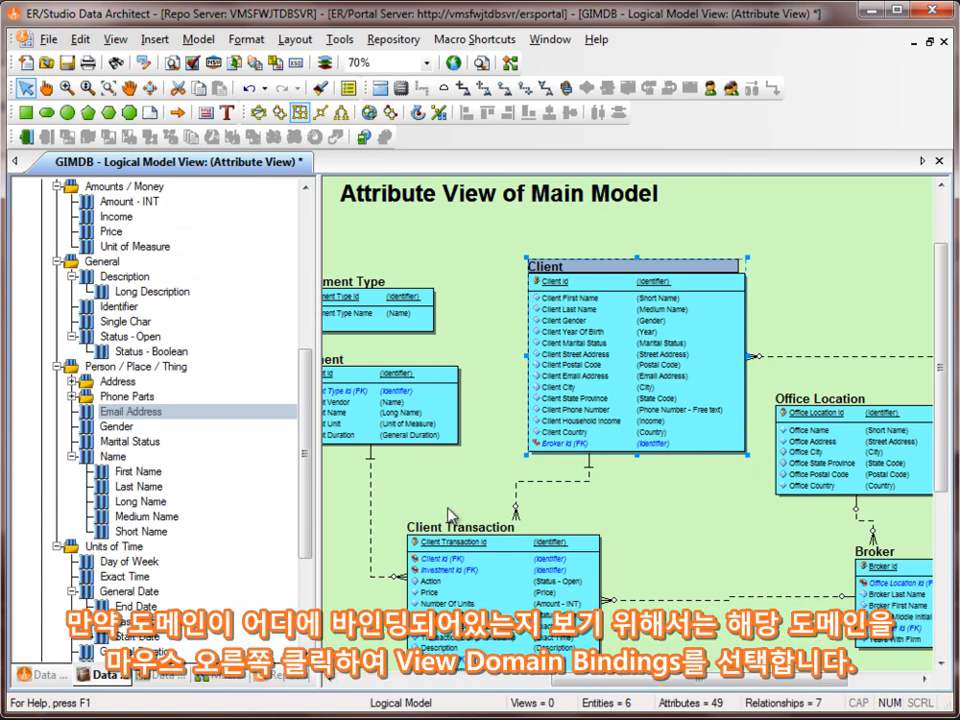
Step: View the bindings of the Email Address domain and expand the Client entity to see its bound attributes
right_click(184, 413)
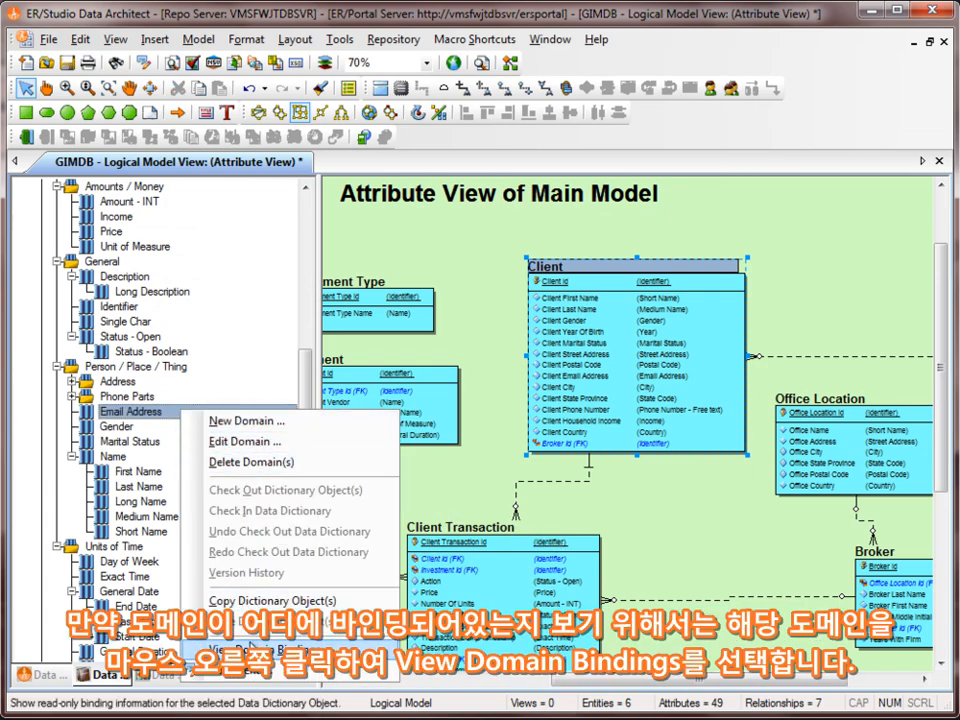
click(215, 645)
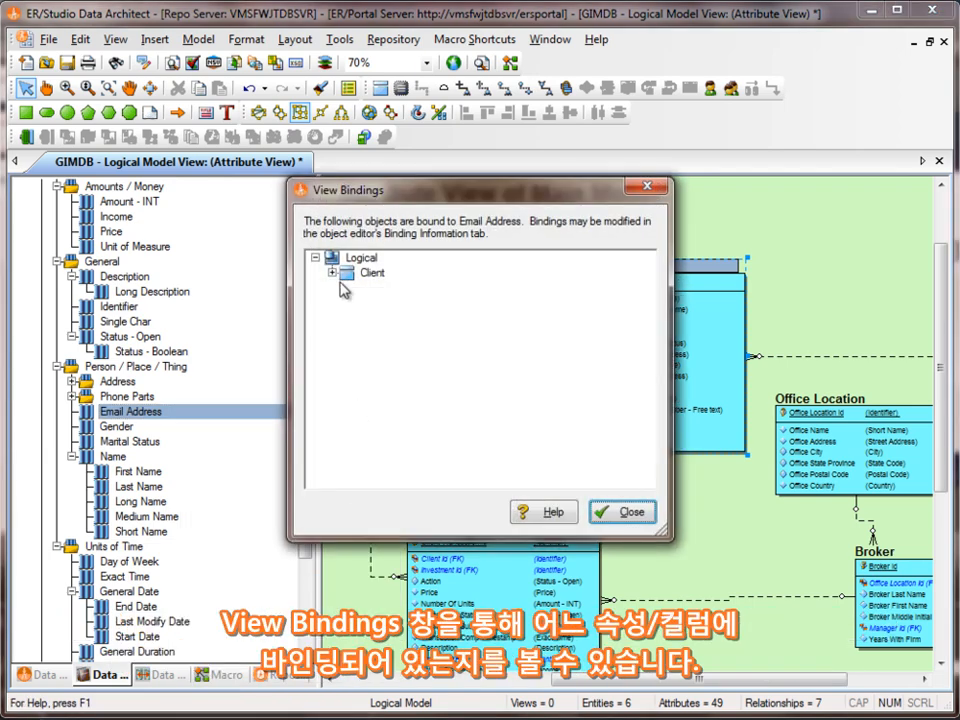
double_click(345, 273)
click(376, 276)
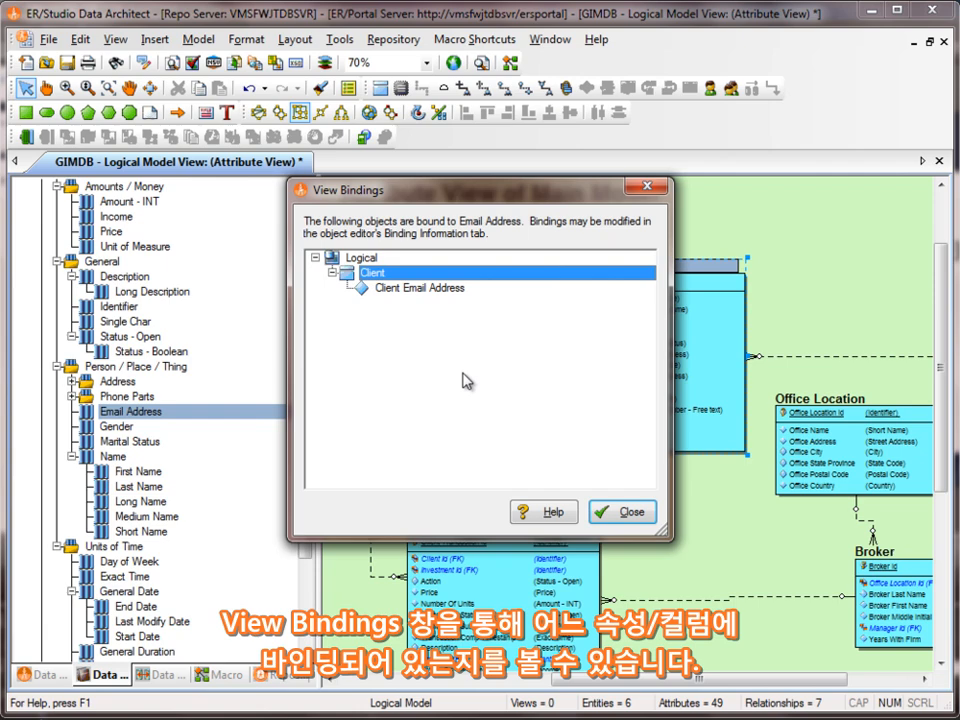
Step: Override the bound domain data of the Client Email Address attribute in the Client entity and set its width to 255
click(632, 515)
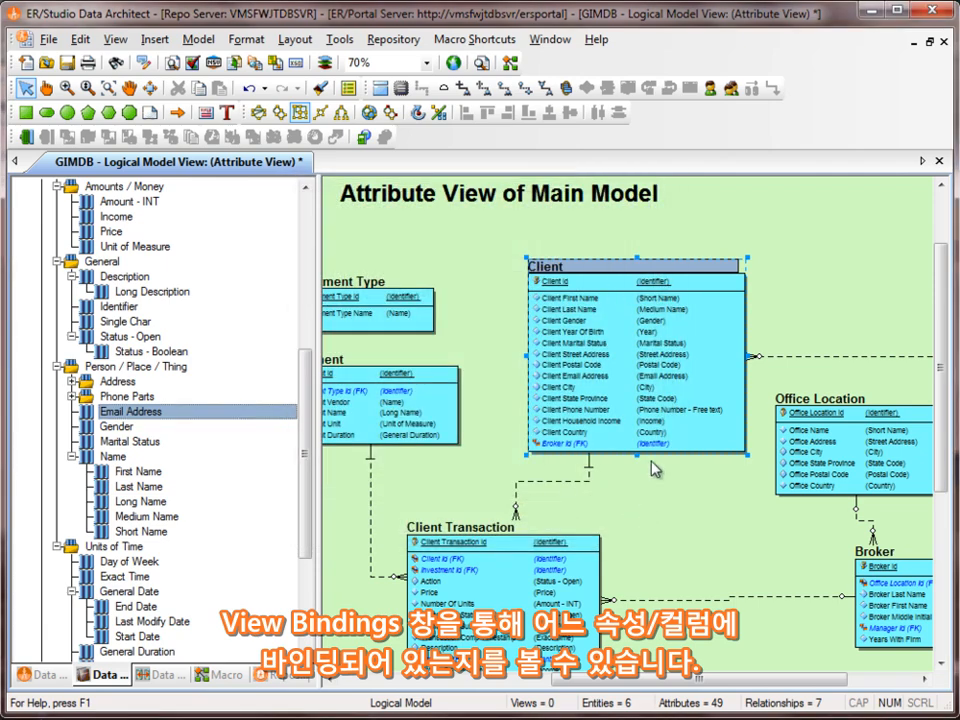
double_click(610, 366)
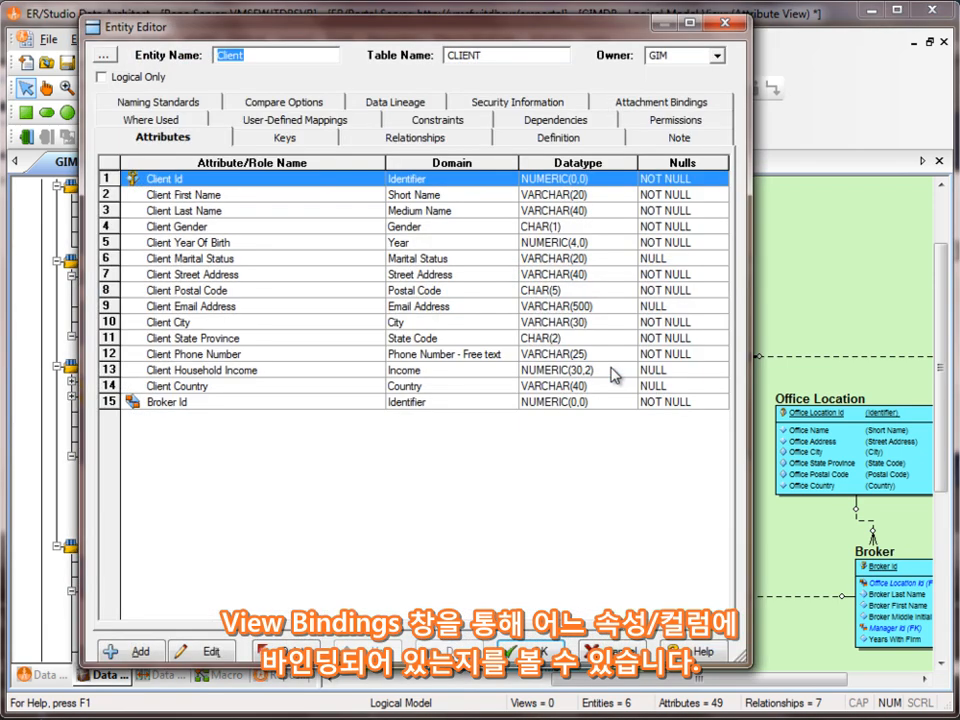
click(210, 308)
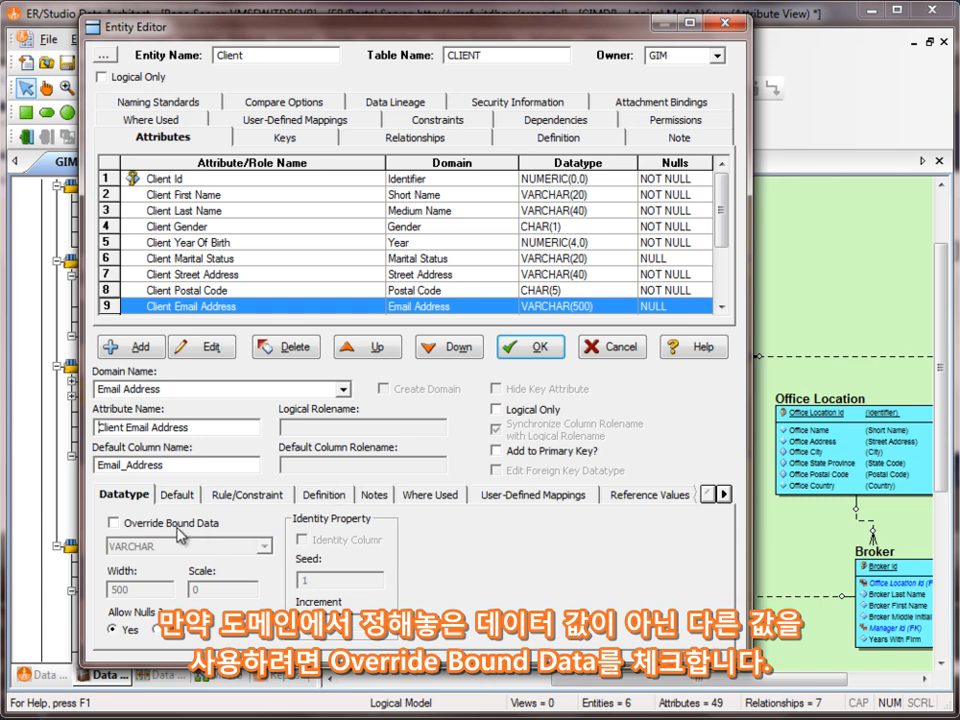
click(114, 522)
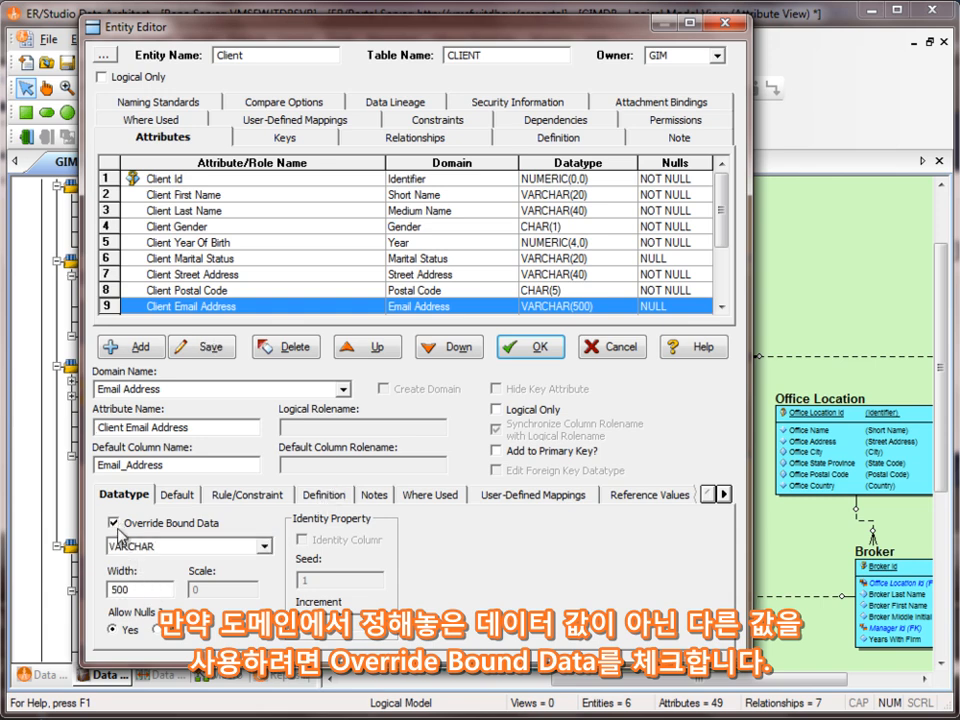
click(145, 592)
drag(145, 592, 82, 590)
text(255)
click(533, 347)
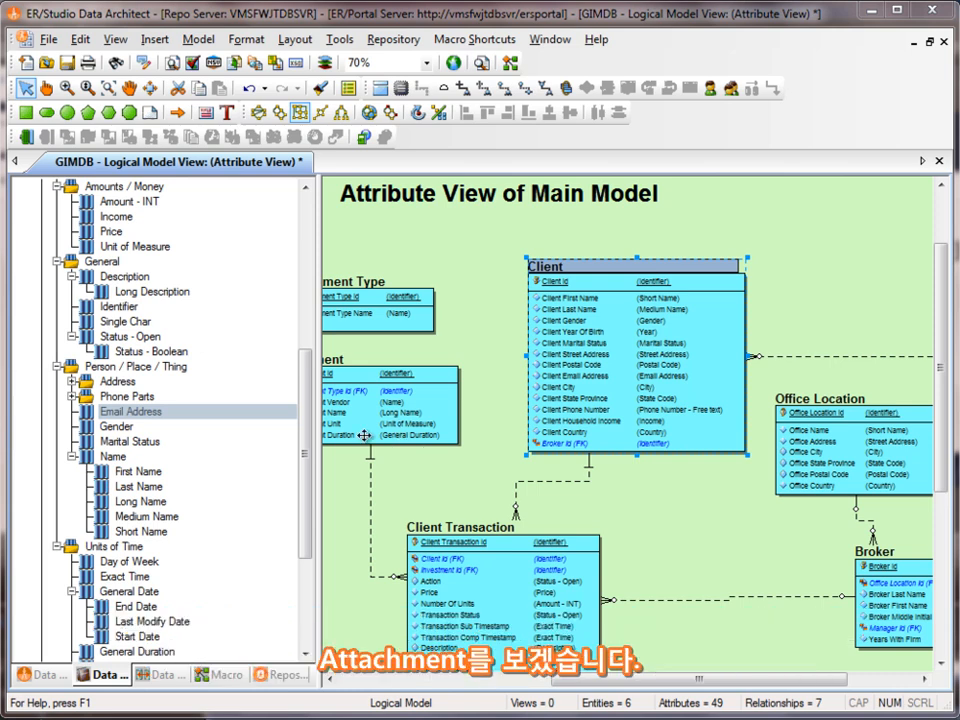
Step: Examine the Attachments section of the data dictionary, including the Business Unit, Data Quality Steward and Design Steward attachments under Entity/Table Properties
drag(311, 450, 313, 299)
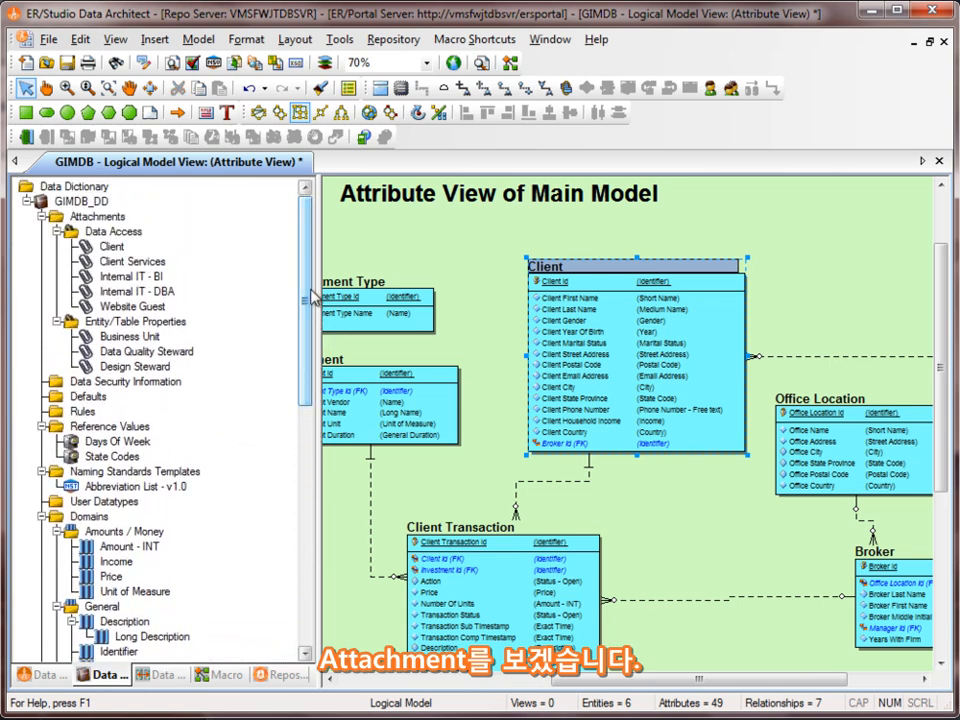
click(108, 220)
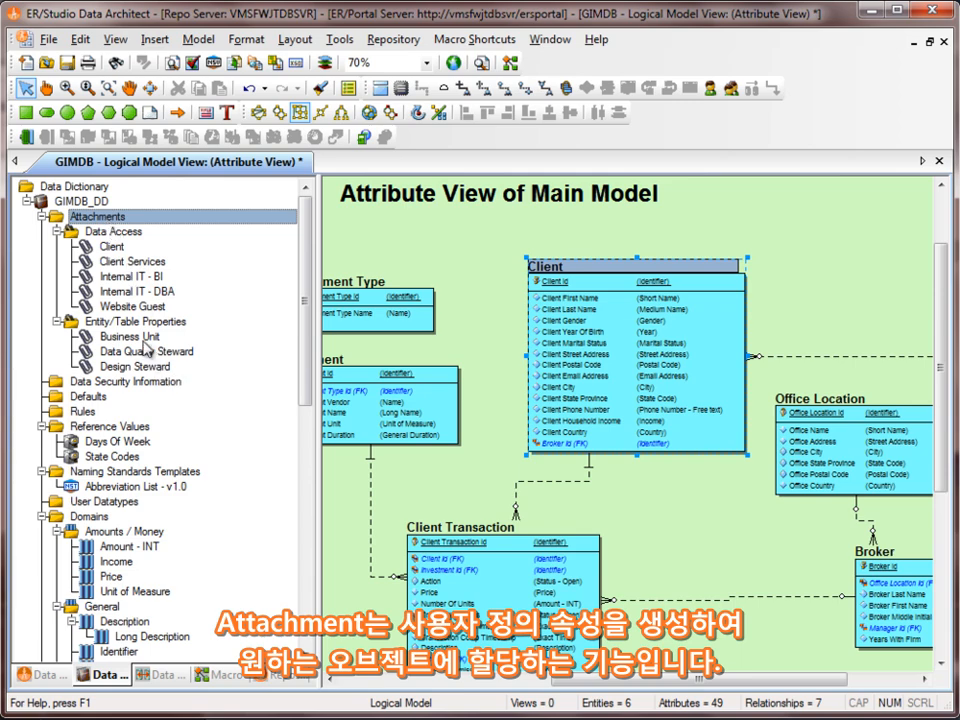
click(140, 322)
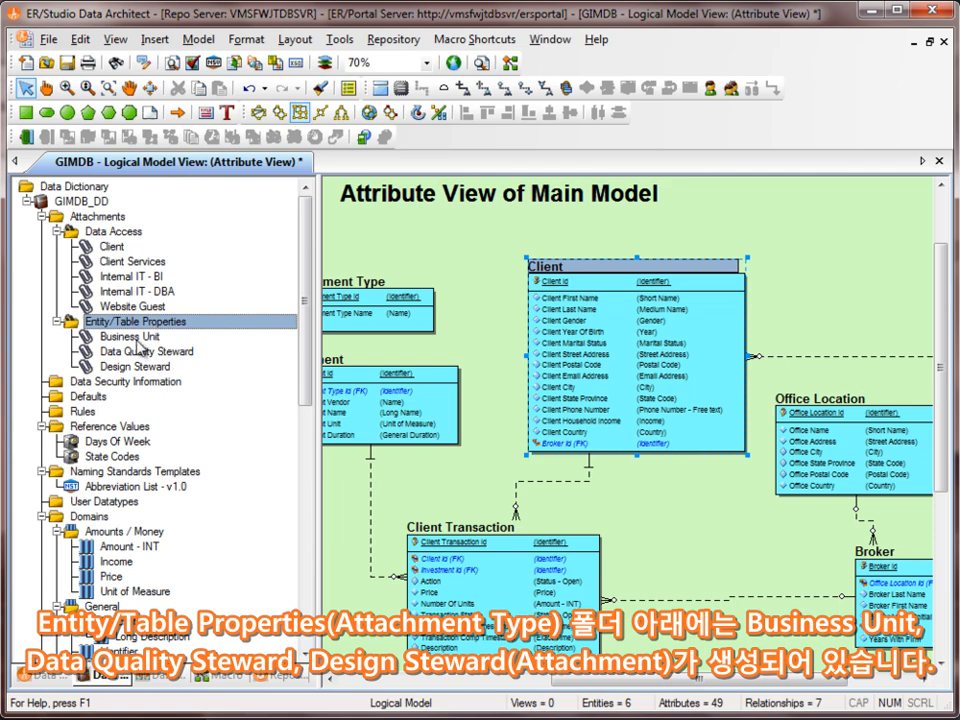
click(138, 338)
click(142, 353)
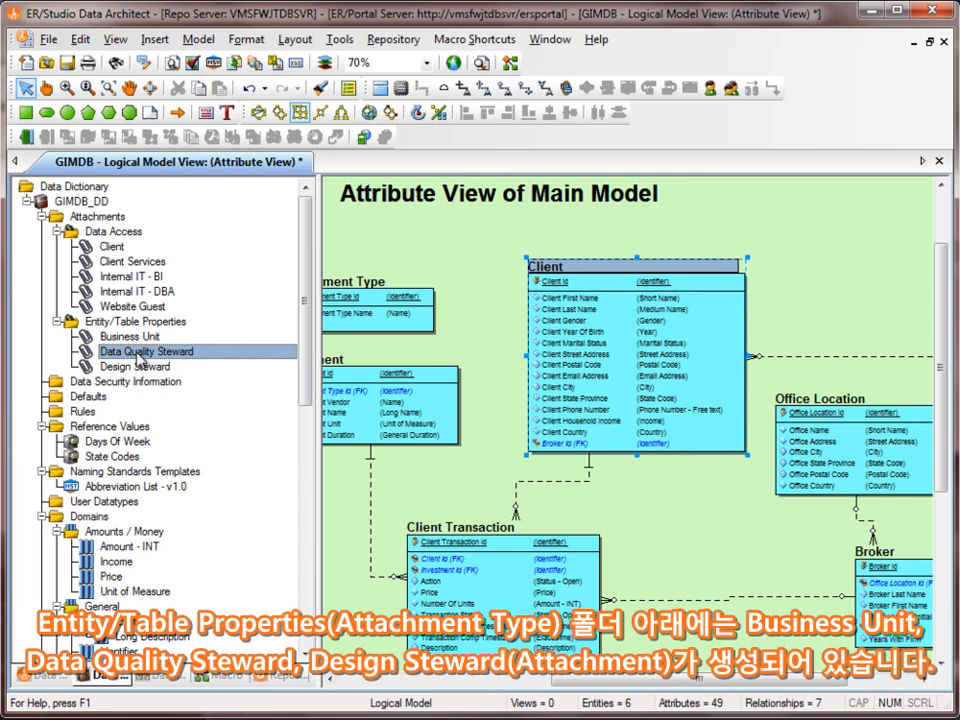
click(144, 368)
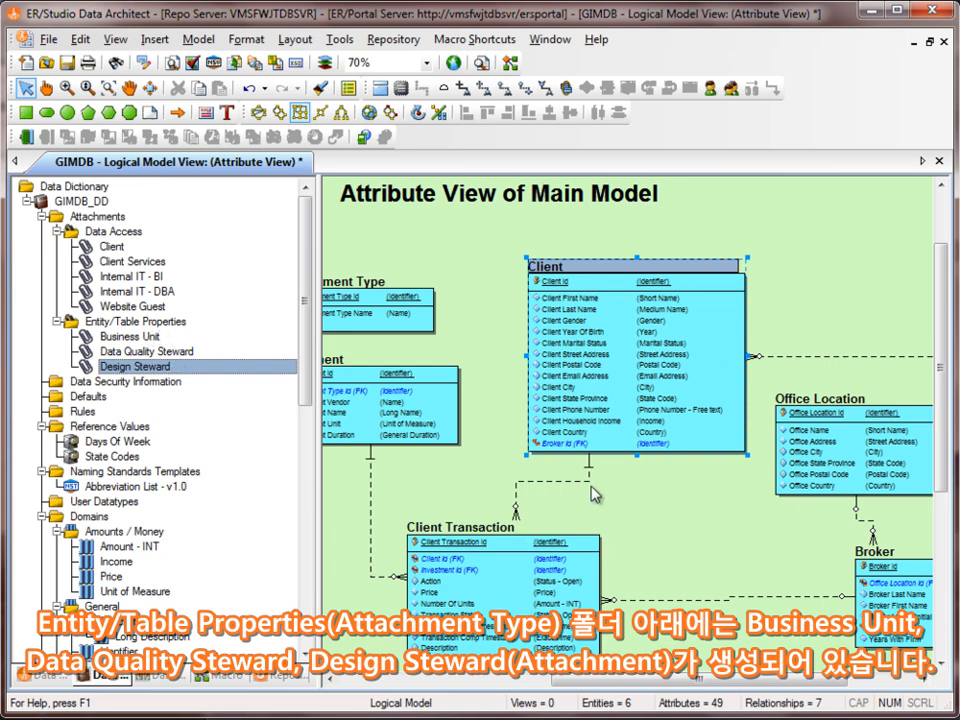
Step: Enable the Entity/Table Properties attachment type for all object types in its usage settings and save it
click(104, 323)
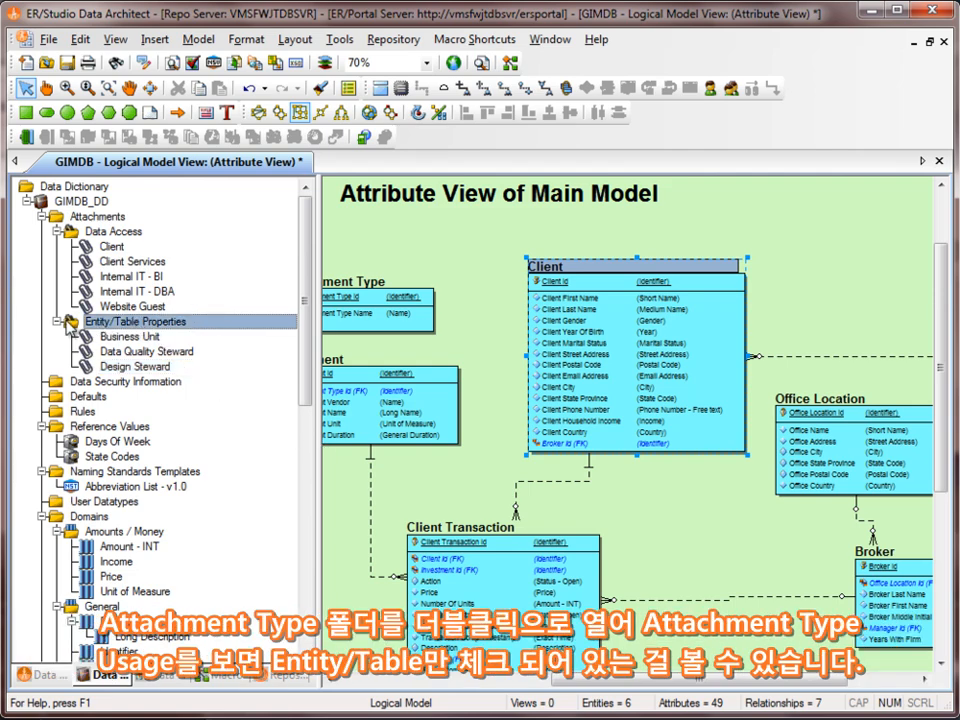
double_click(104, 323)
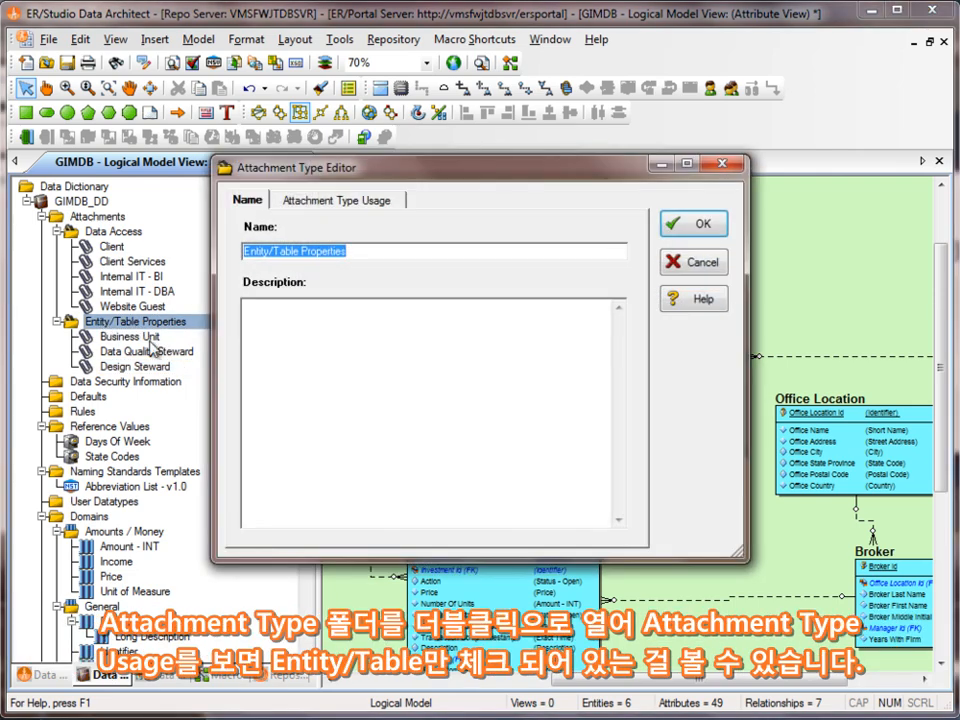
click(336, 200)
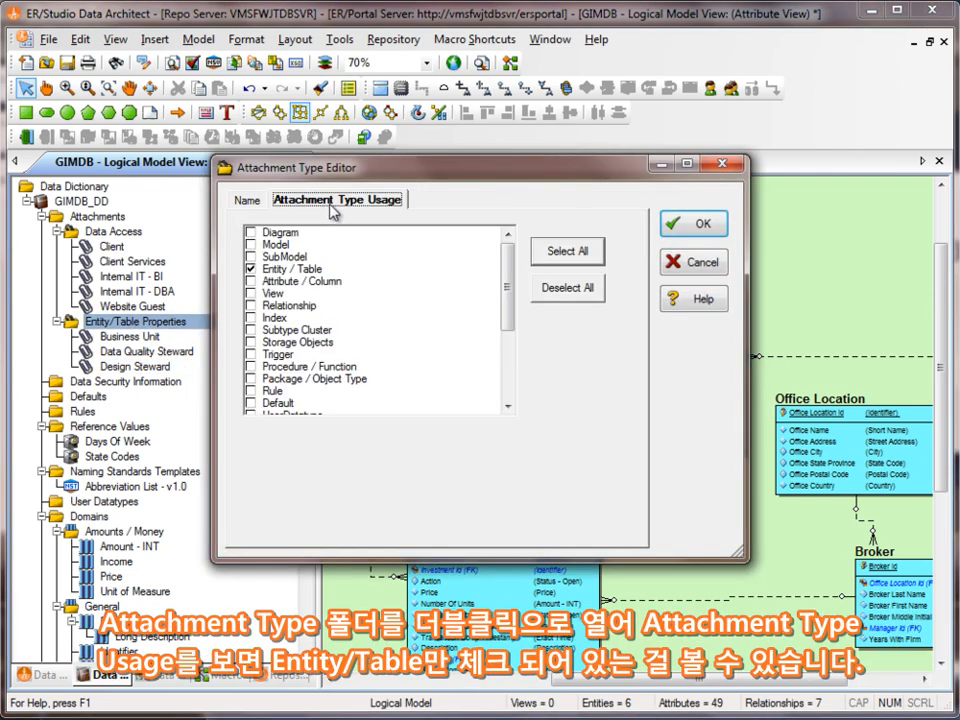
click(250, 268)
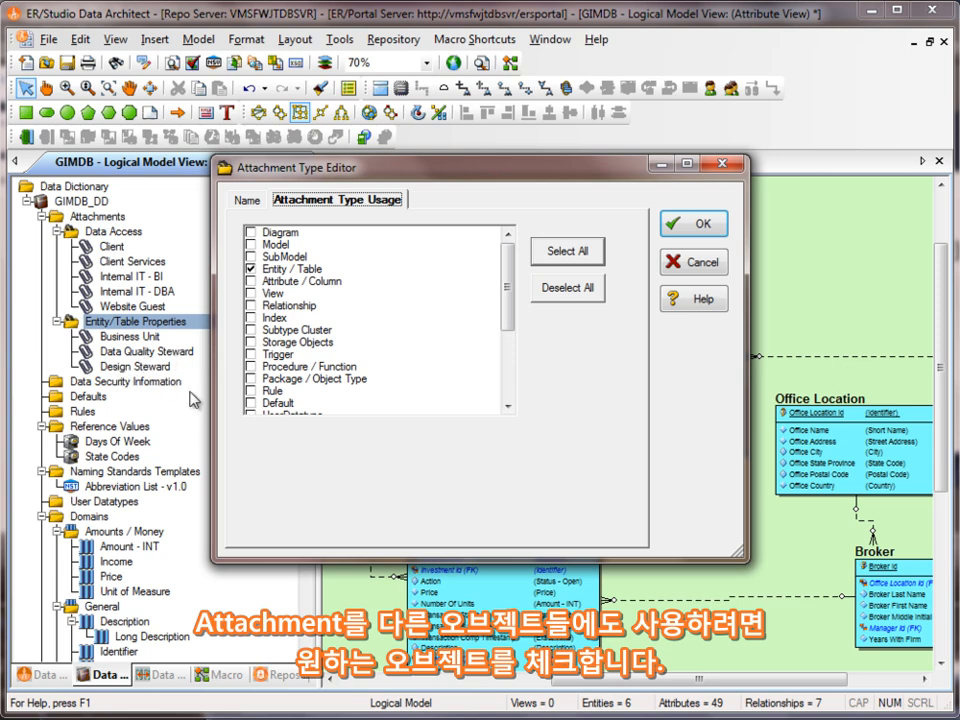
click(535, 257)
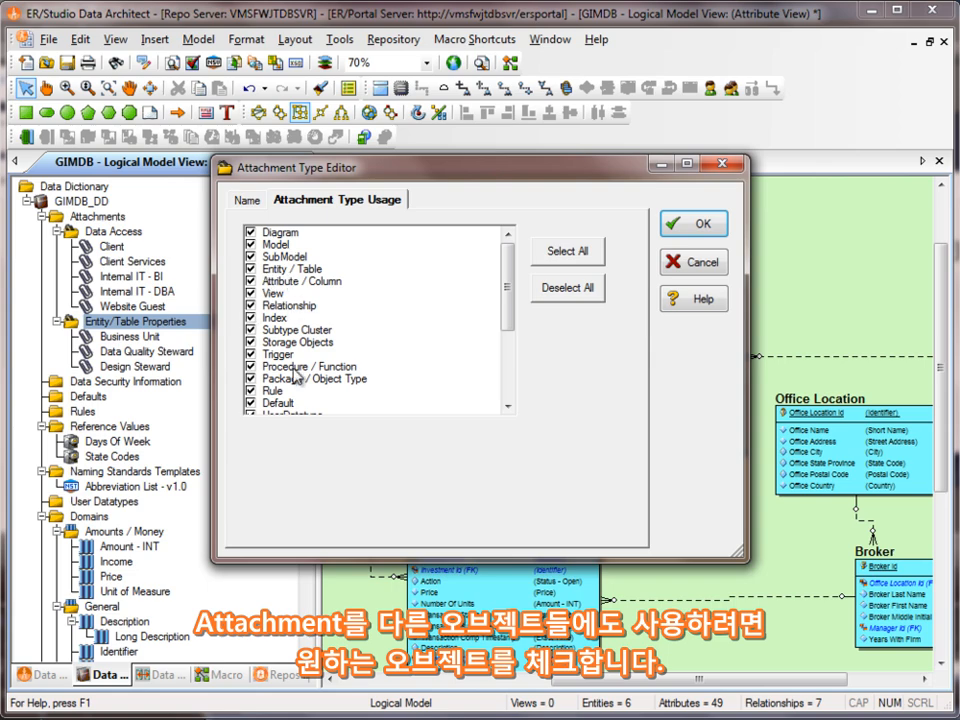
click(686, 223)
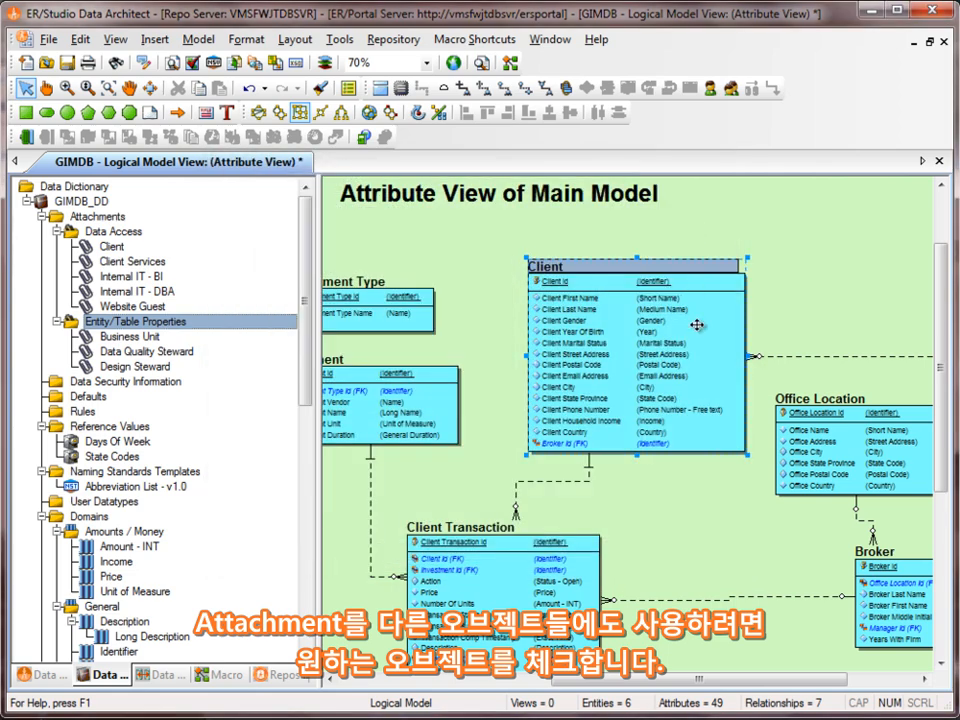
Step: Create a new attachment named Governance Maturity Level under the Entity/Table Properties attachment type
right_click(129, 324)
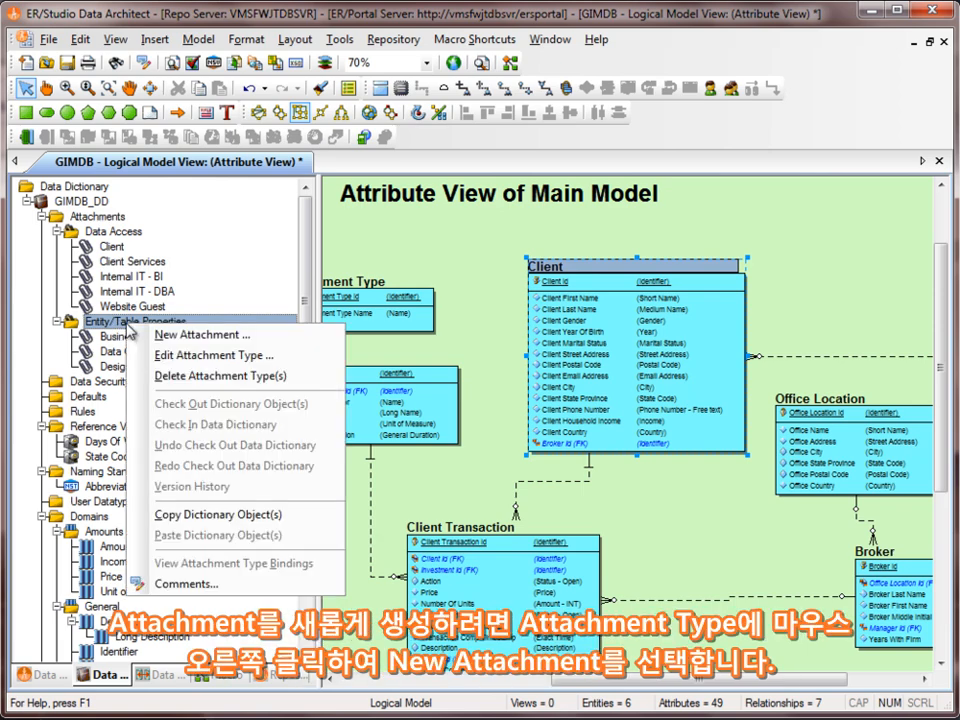
click(150, 334)
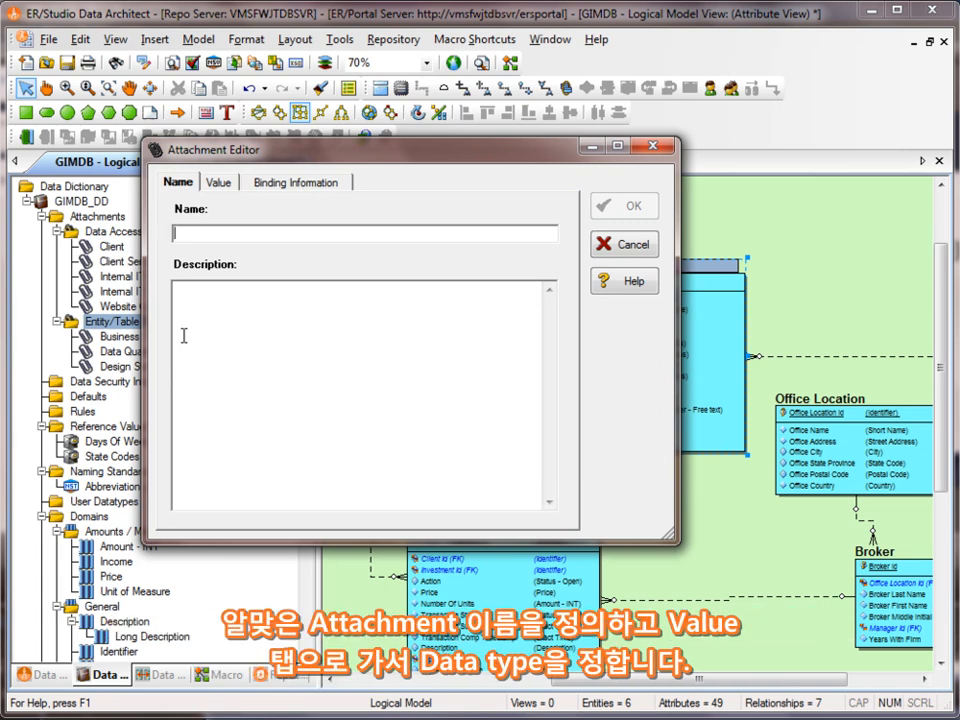
text(Govner)
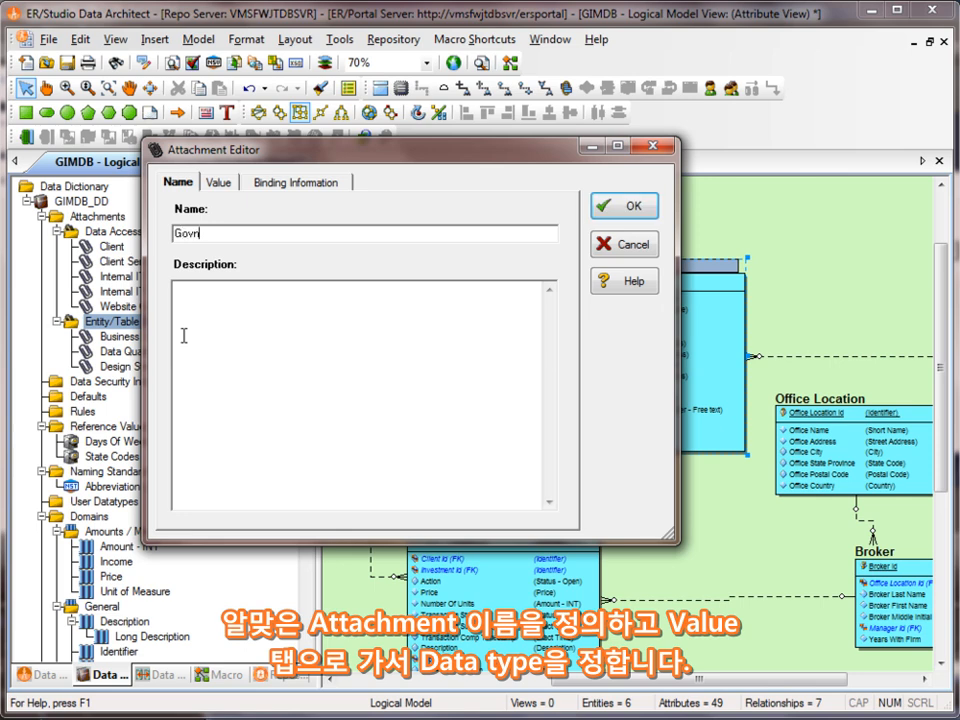
key(BackSpace)
key(BackSpace)
key(BackSpace)
text(ernance Maturity Level)
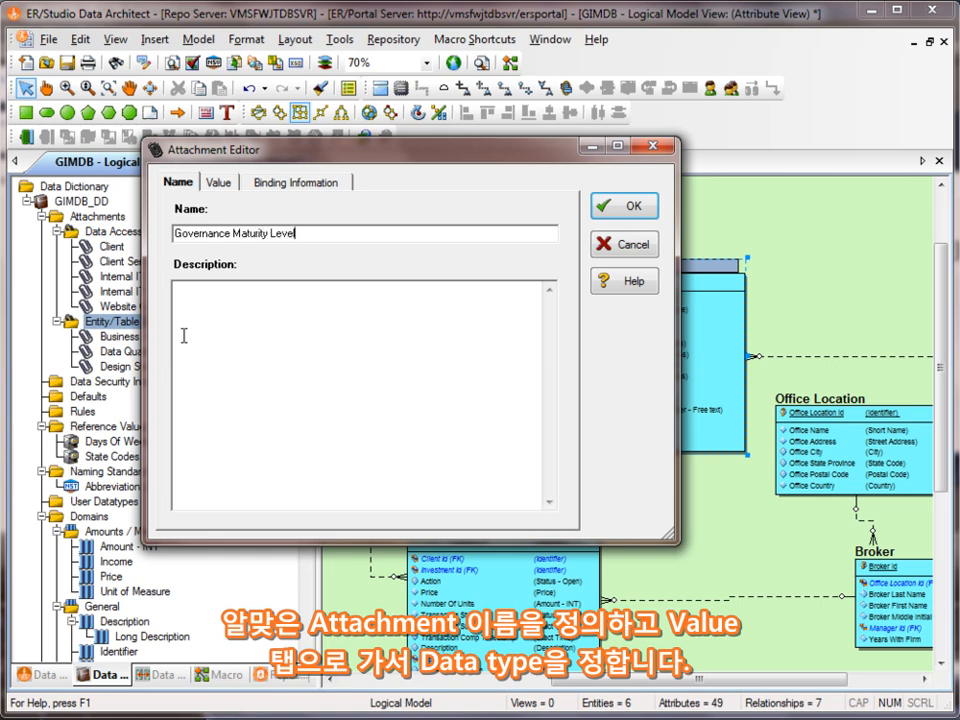
Step: Set the Governance Maturity Level attachment's data type to Text List with the values ungoverned, draft and approved
click(218, 182)
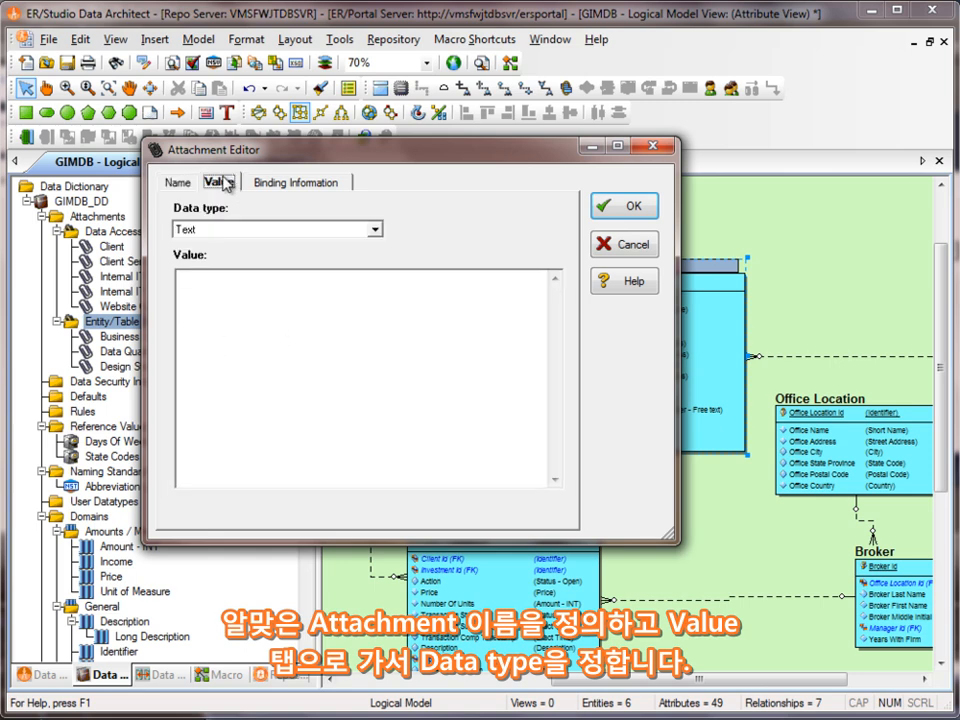
click(375, 230)
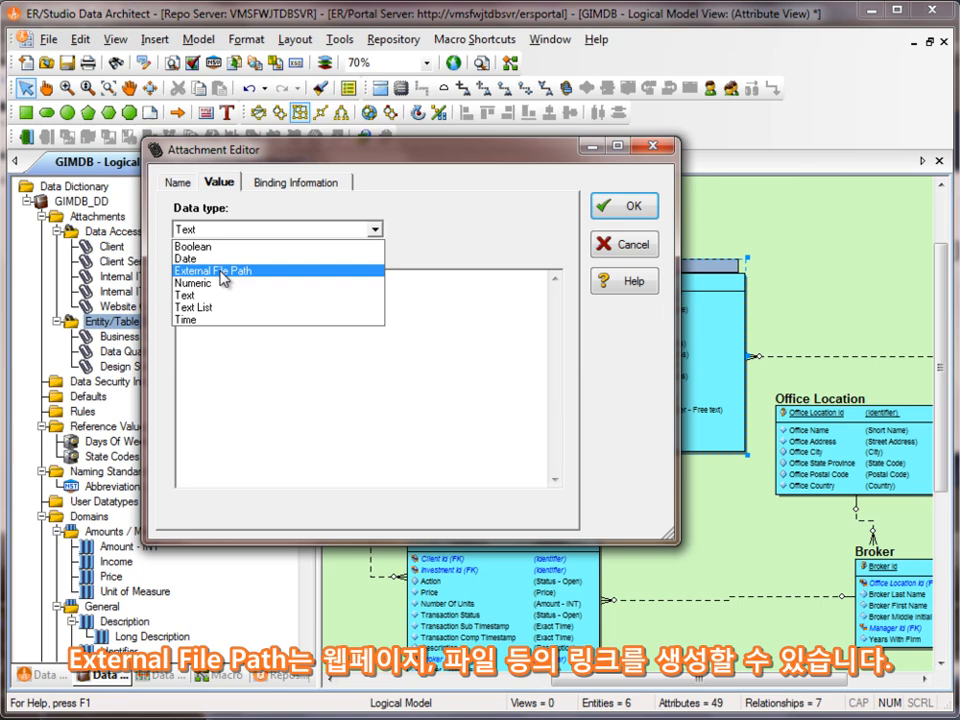
click(216, 310)
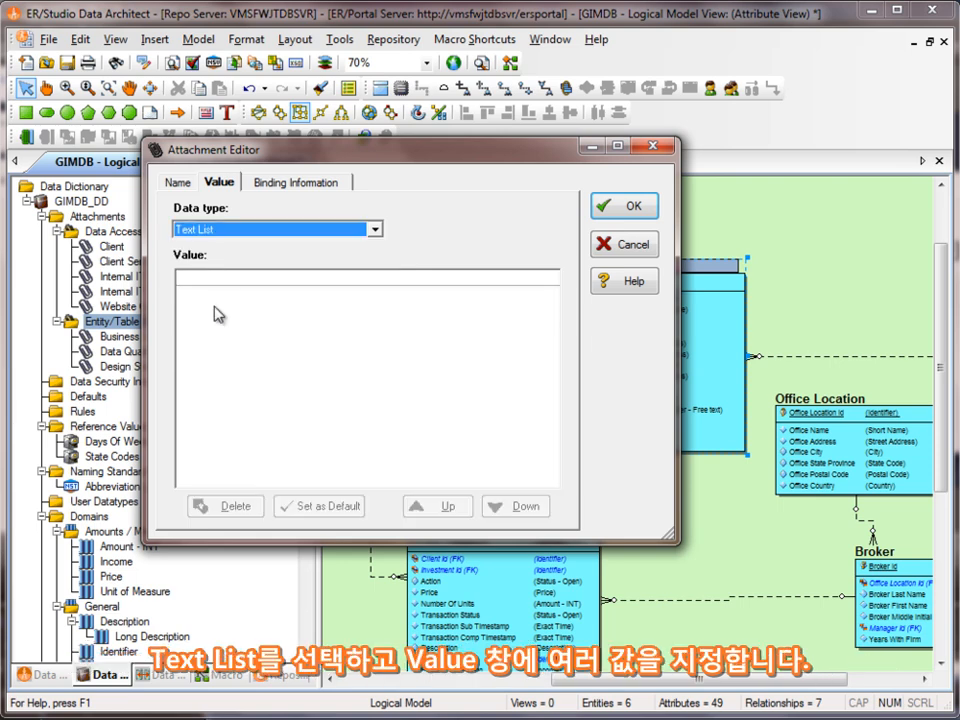
click(257, 275)
click(257, 275)
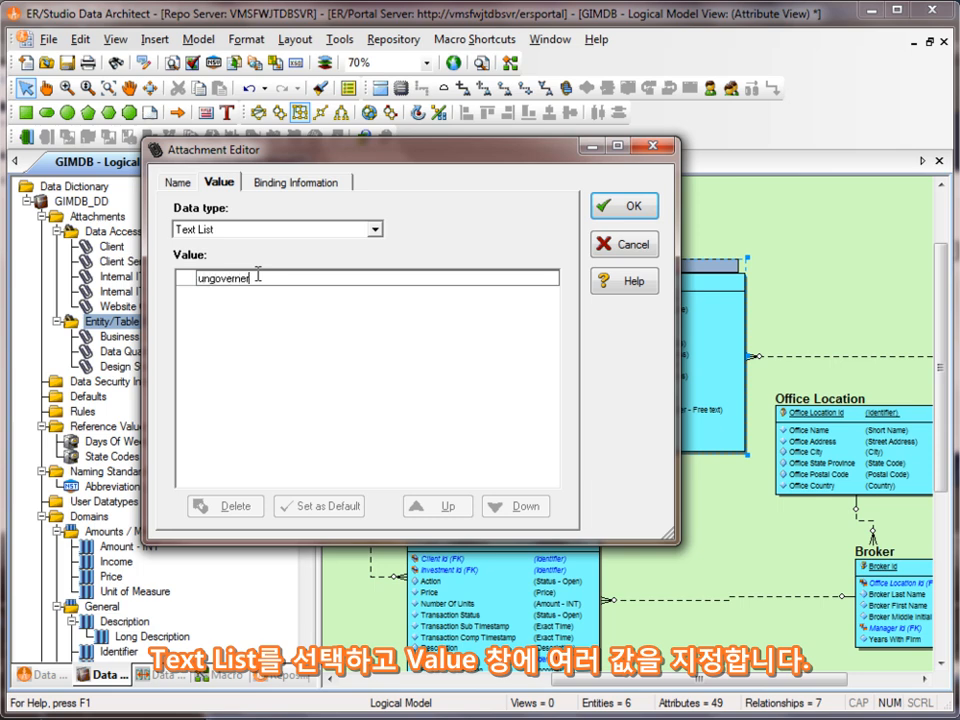
text(ungoverned)
key(Return)
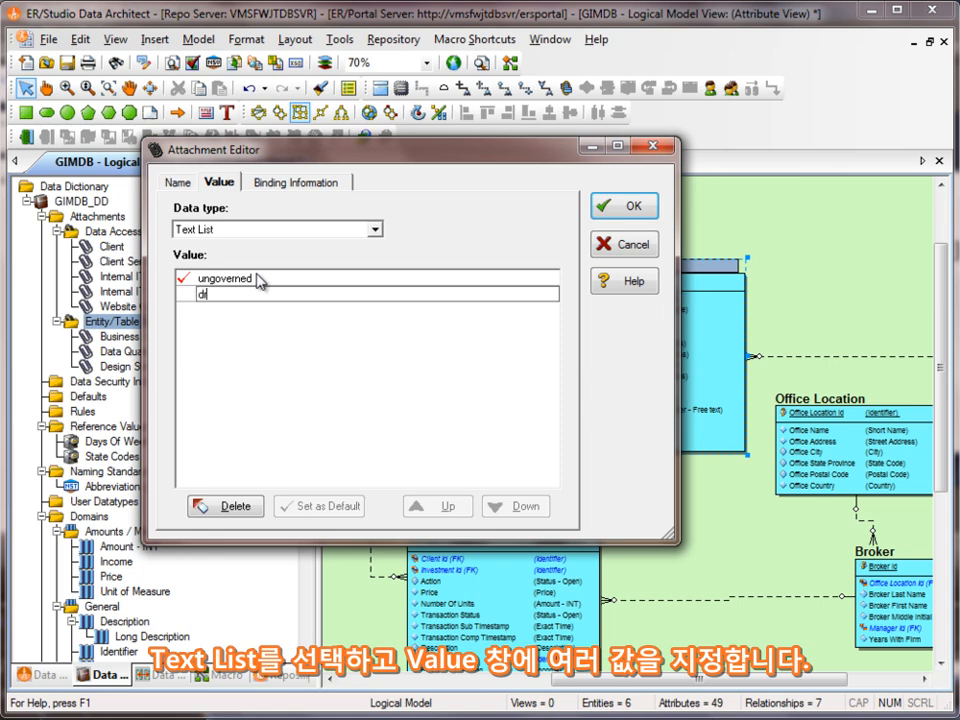
key(Return)
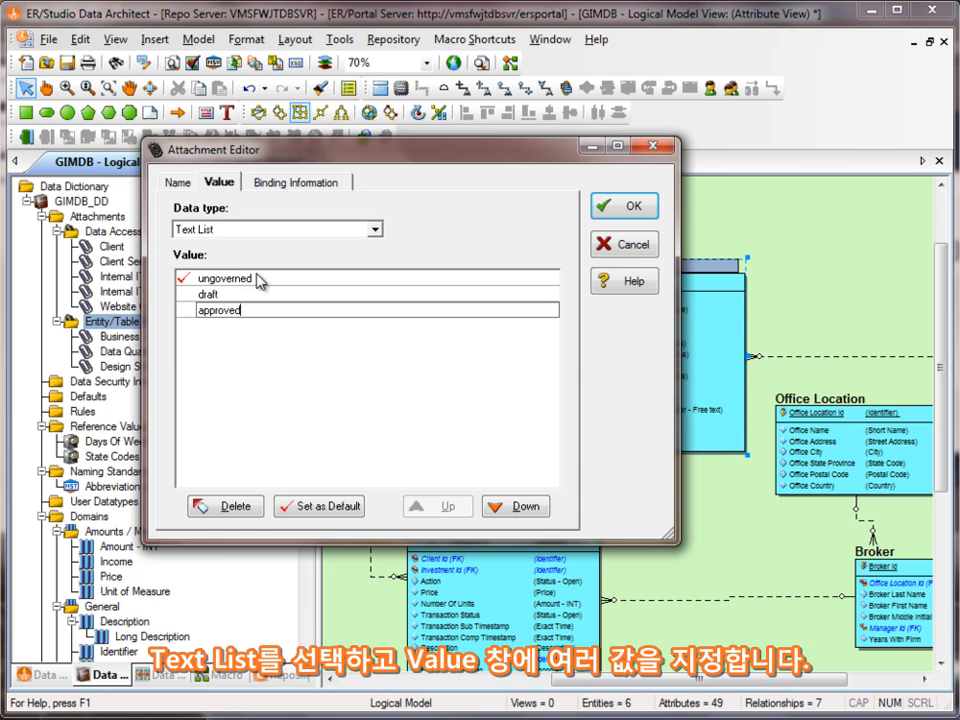
click(258, 280)
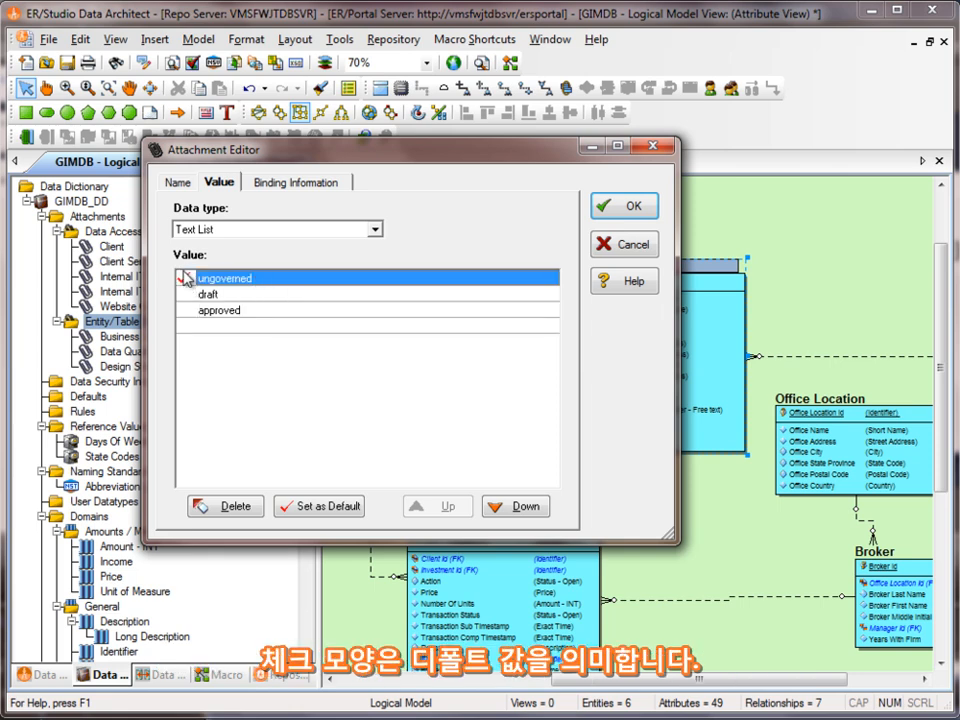
Step: Bind the Governance Maturity Level attachment to all entities and tables in the Logical, GIM_DW and GIM_OLTP models
click(300, 186)
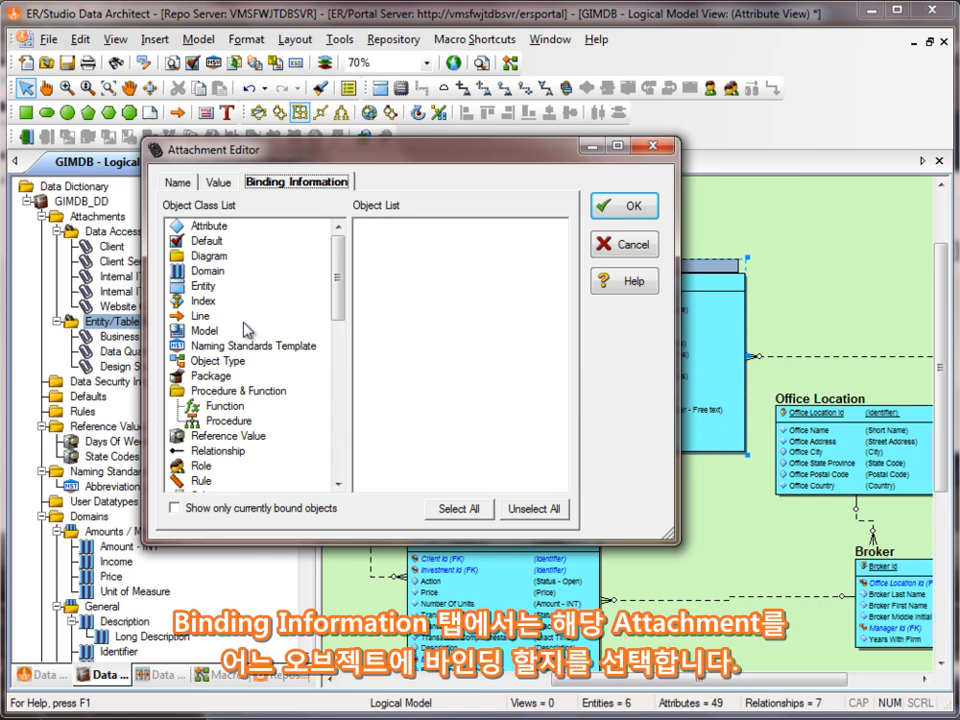
click(219, 287)
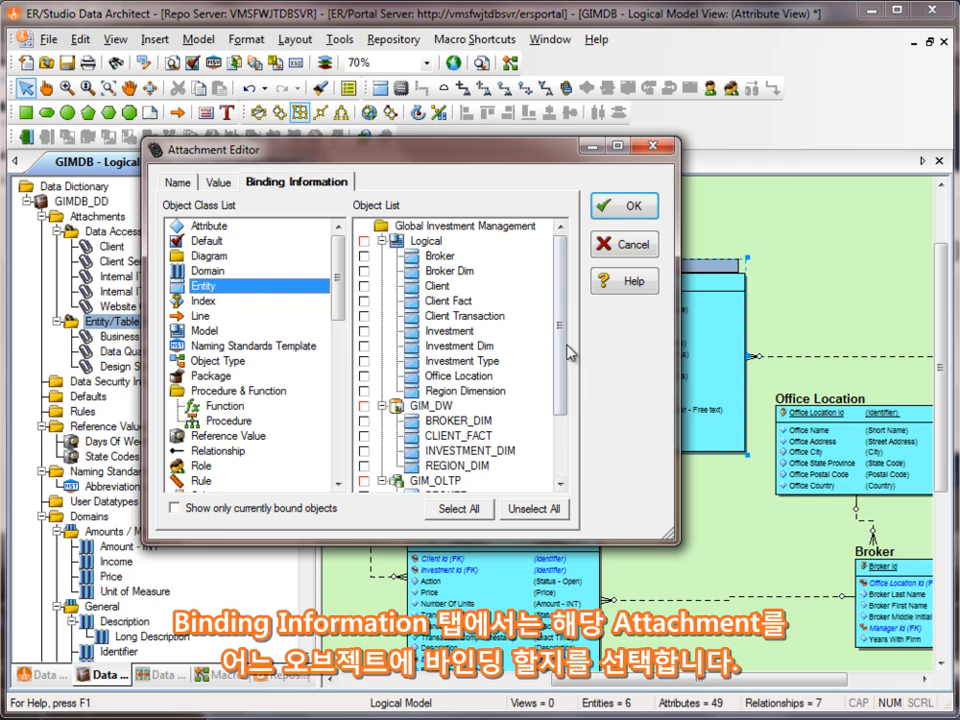
scroll(428, 385, down, 2)
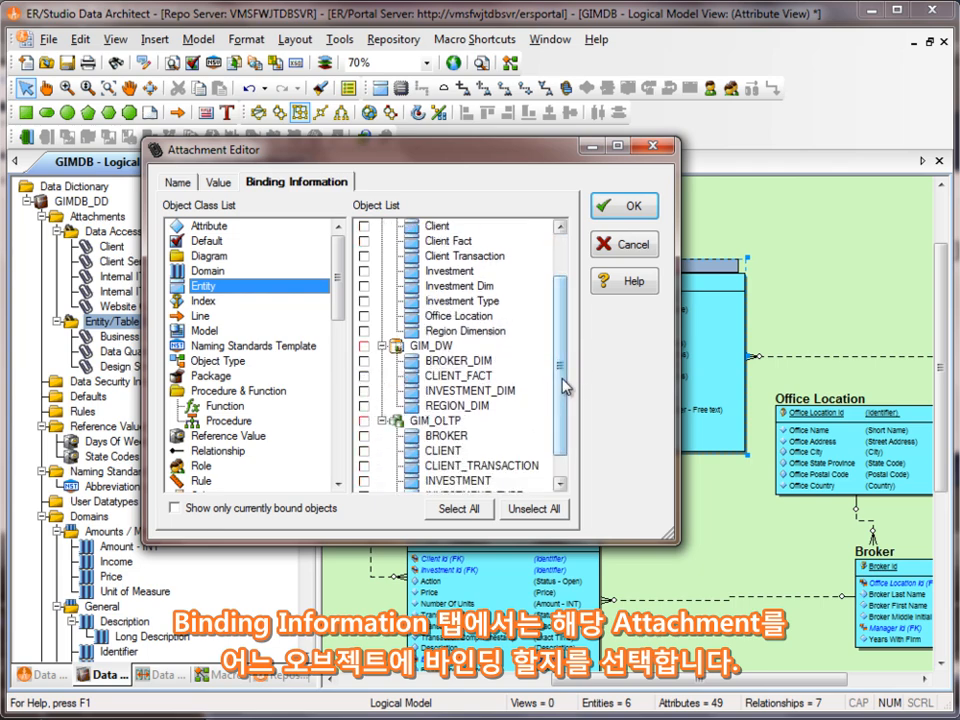
scroll(470, 395, down, 1)
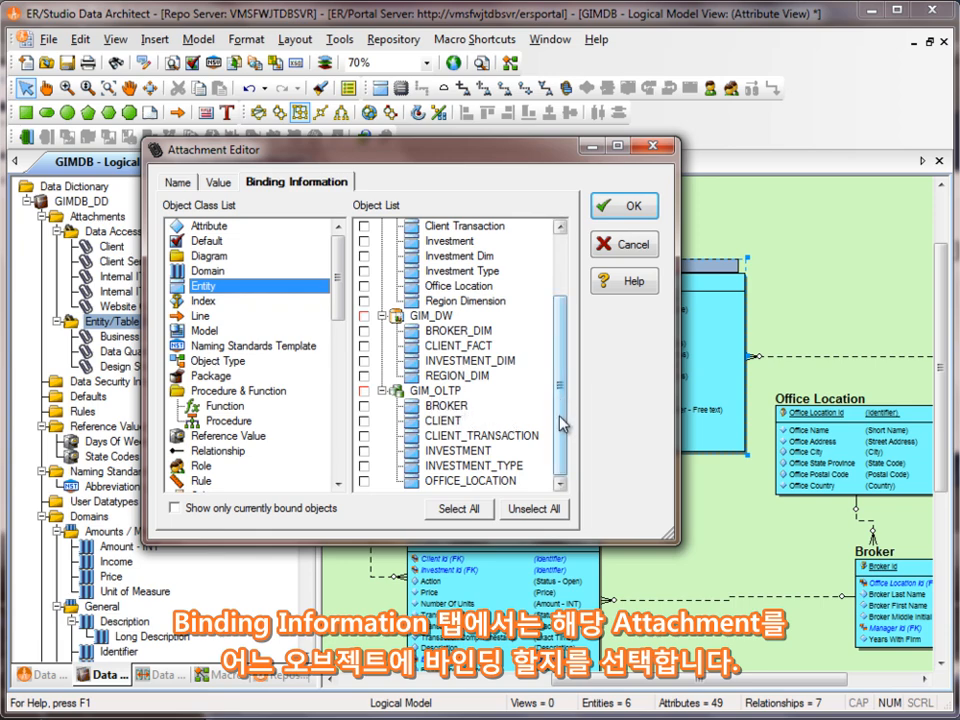
scroll(567, 413, up, 2)
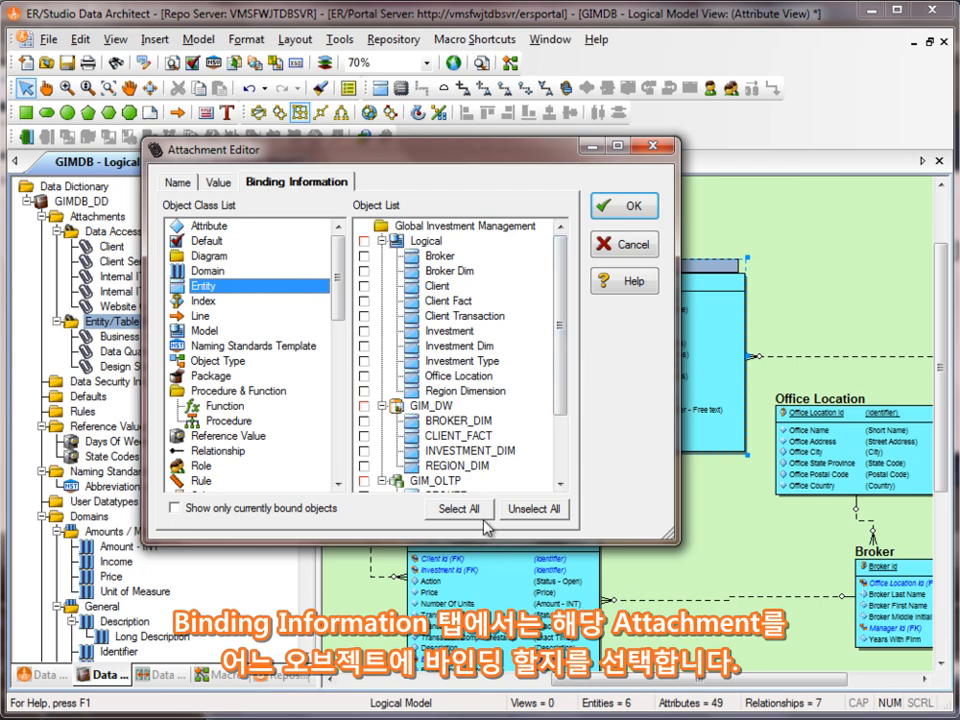
click(463, 509)
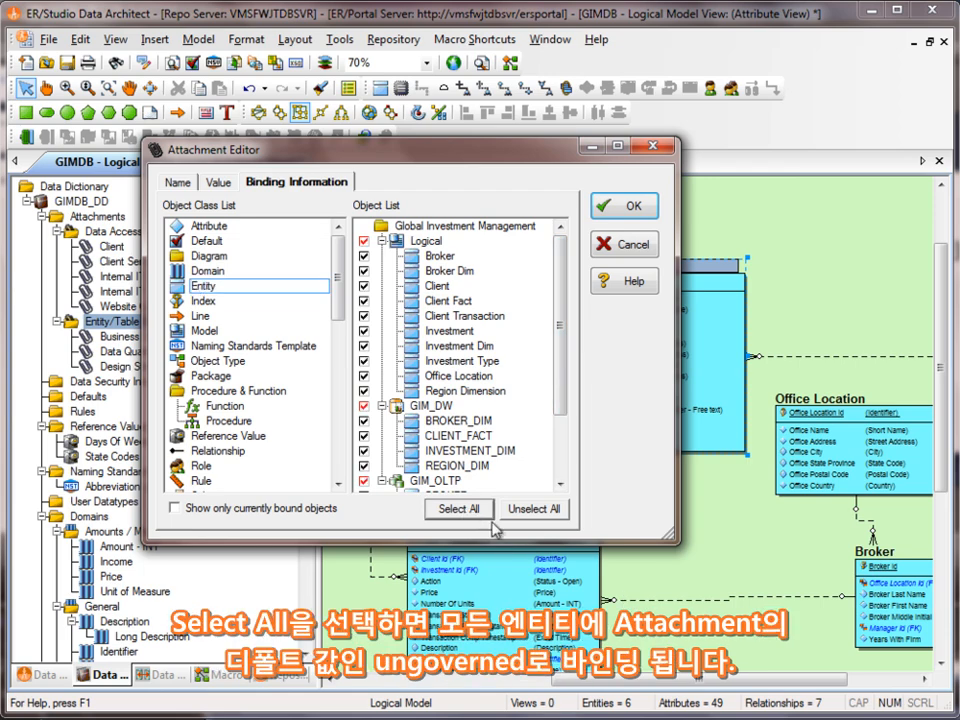
Step: Override the Governance Maturity Level attachment's value for the Logical model's Broker entity with draft
drag(668, 534, 740, 567)
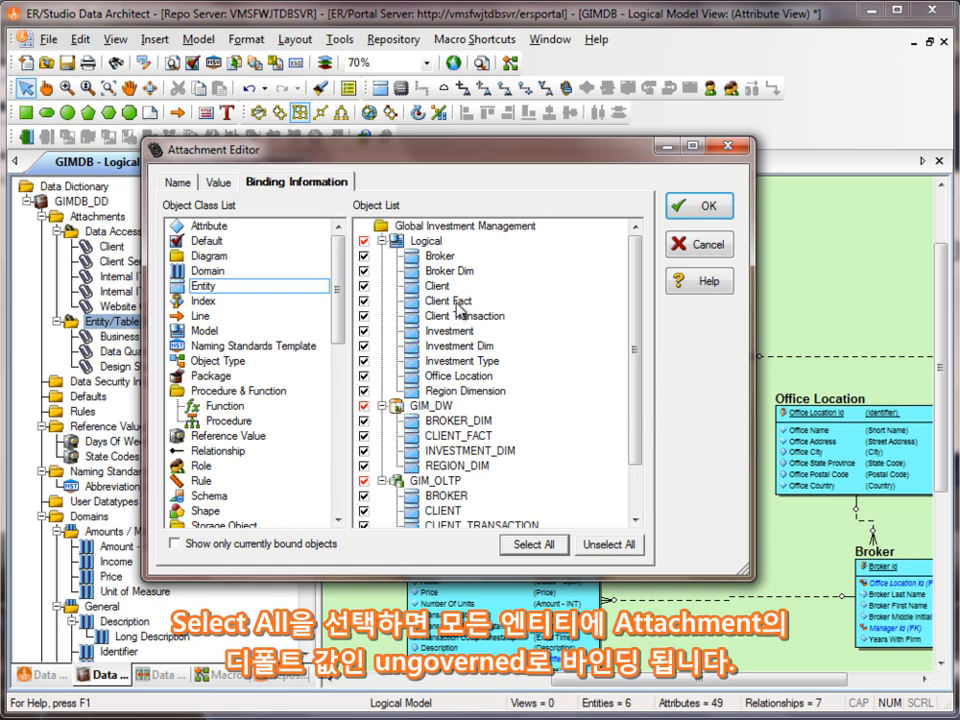
click(466, 259)
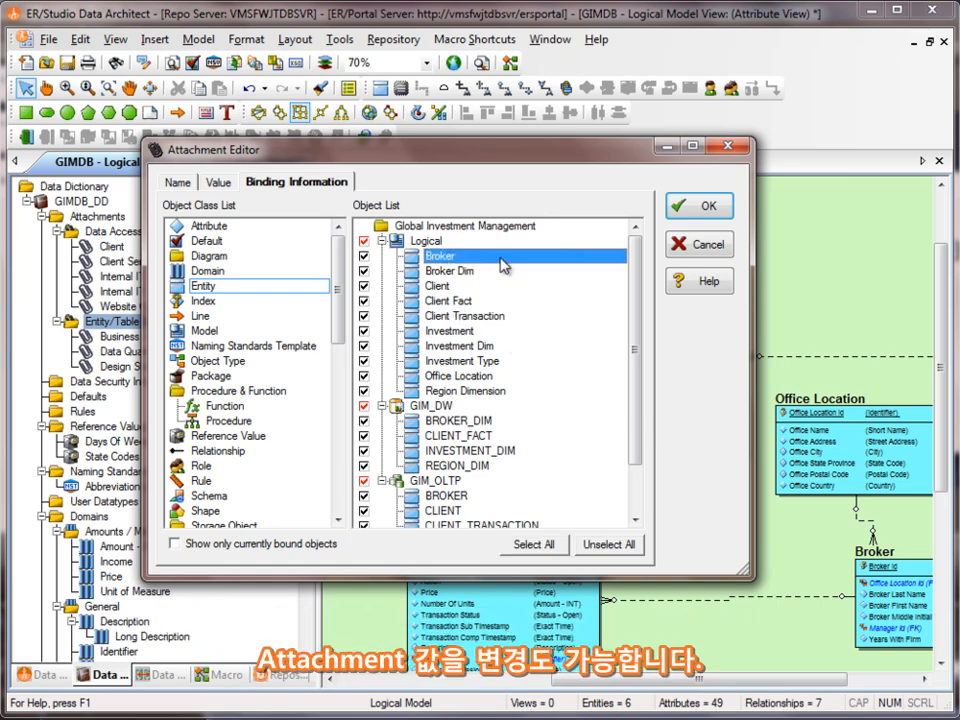
double_click(475, 258)
click(617, 271)
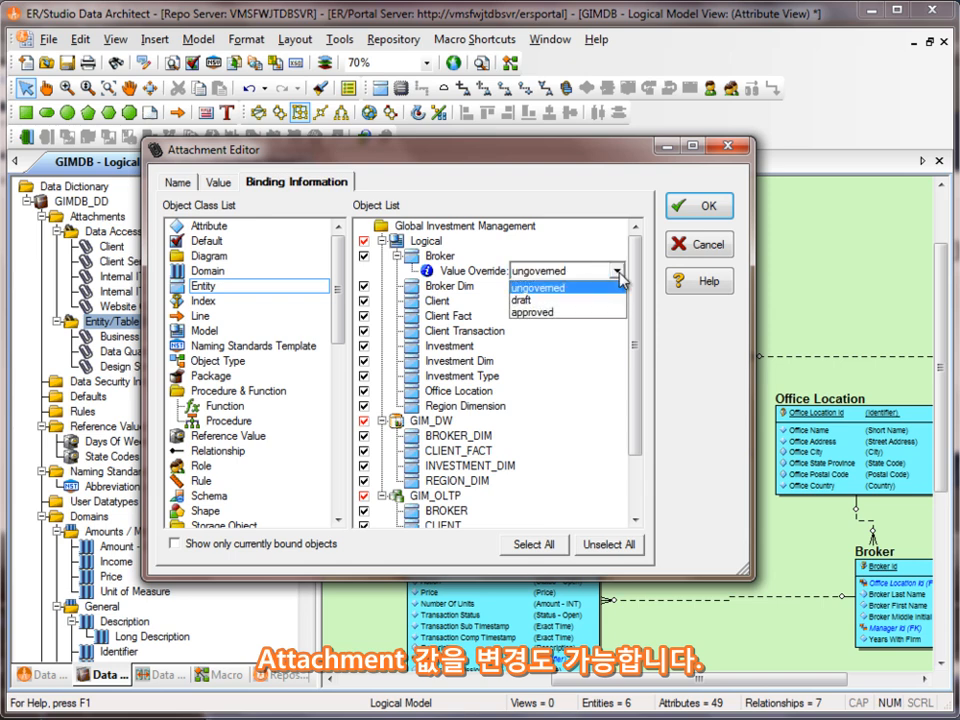
click(553, 300)
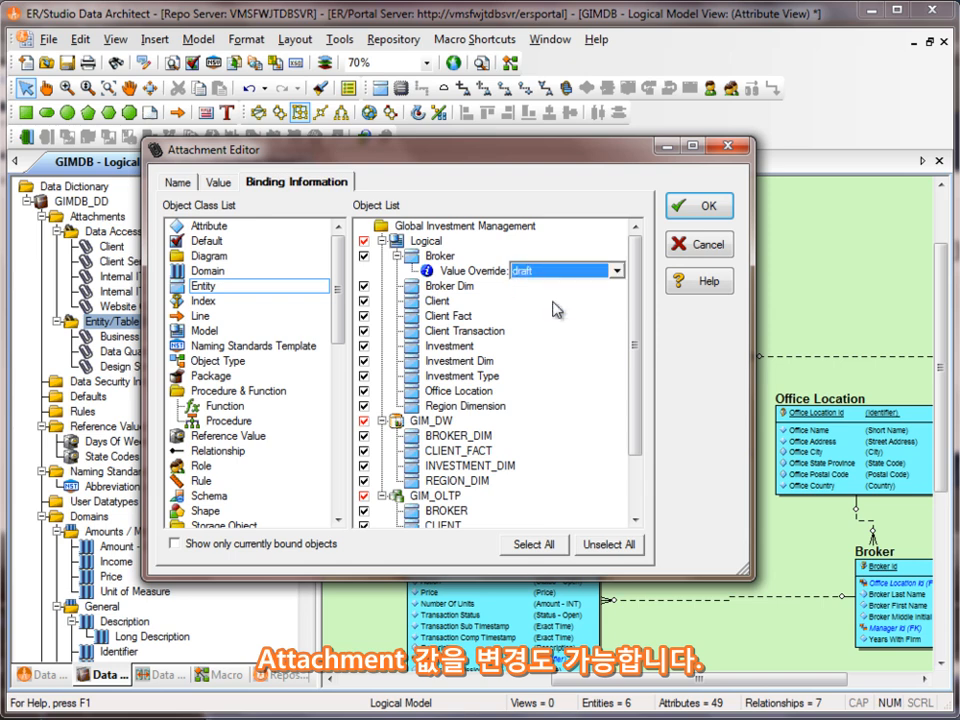
Step: Override the attachment's value for the Logical model's Client entity with approved and save the attachment
double_click(452, 302)
click(617, 316)
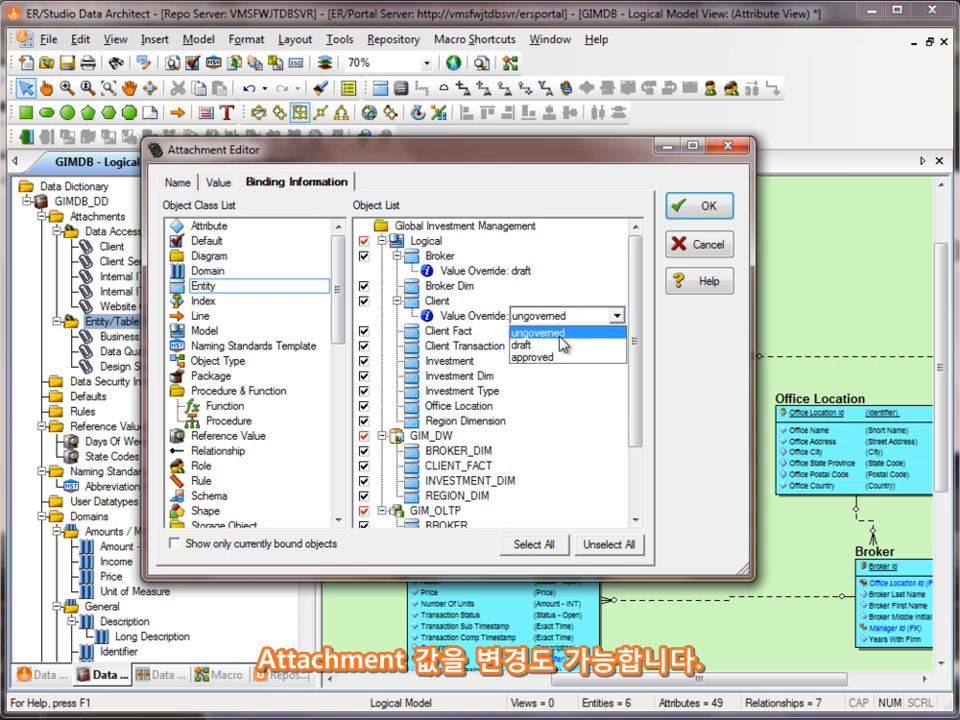
click(560, 363)
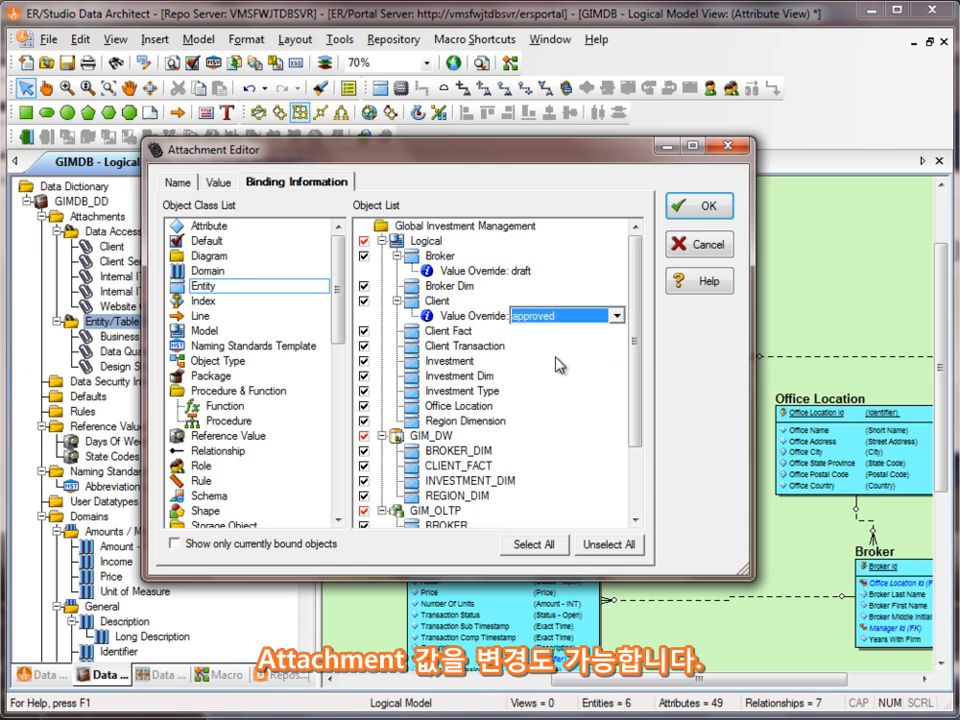
click(475, 318)
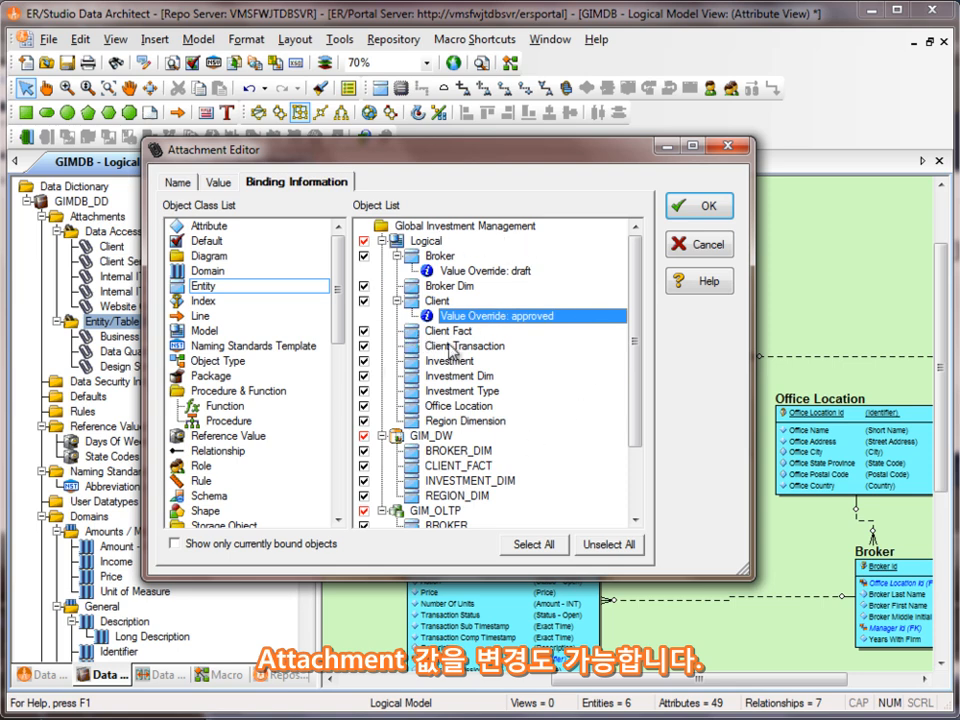
click(697, 205)
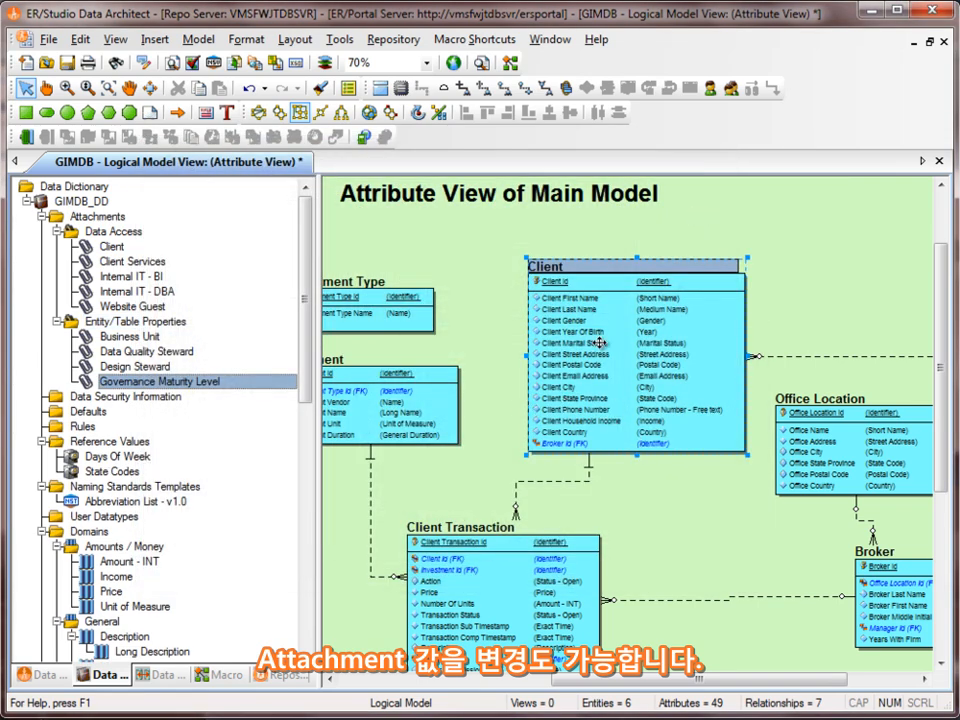
Step: Open the Client entity's attachment bindings and bind the Internal IT - BI attachment to it
double_click(545, 318)
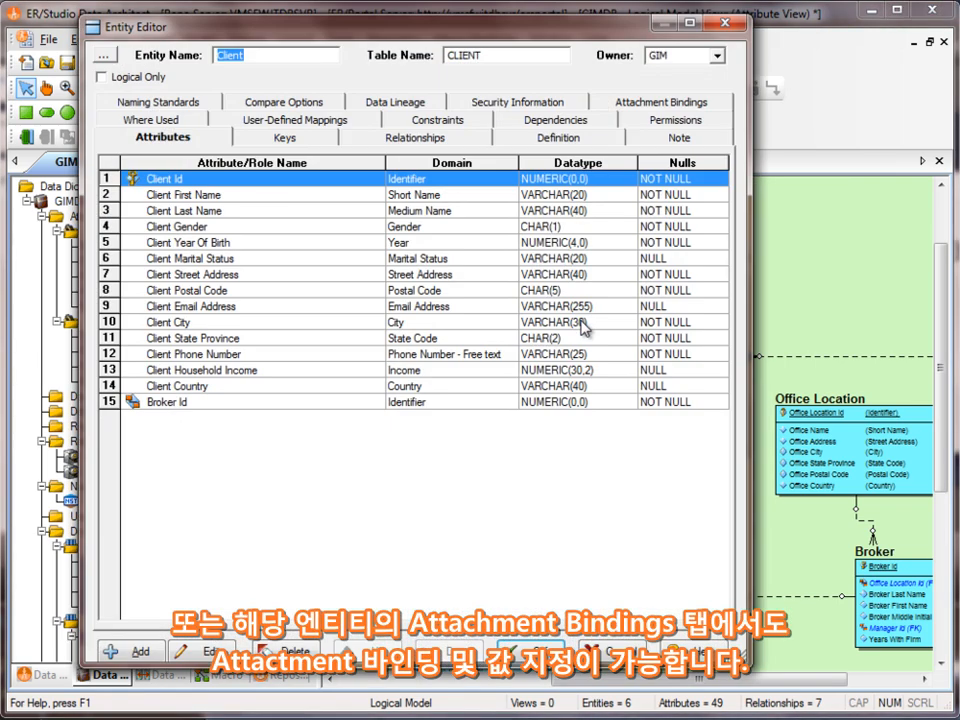
click(661, 104)
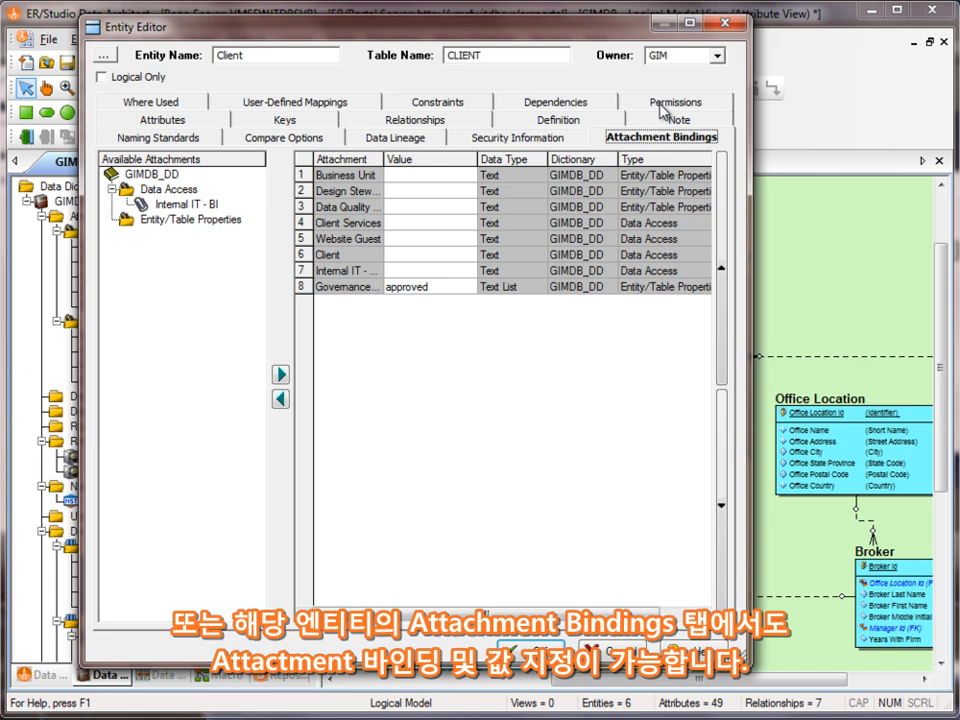
drag(384, 160, 409, 163)
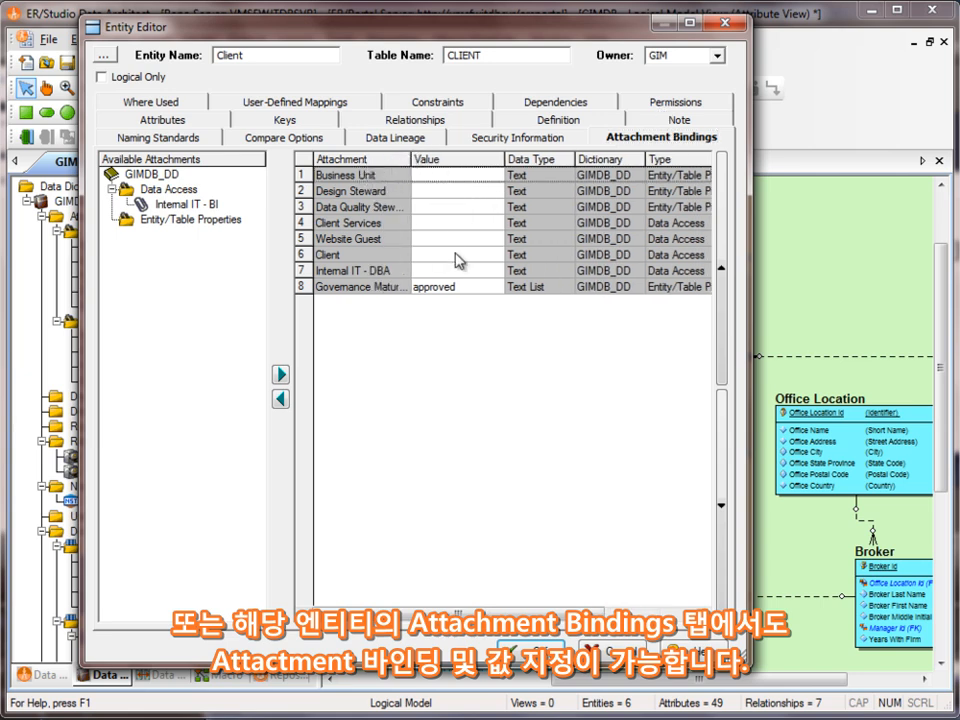
click(135, 204)
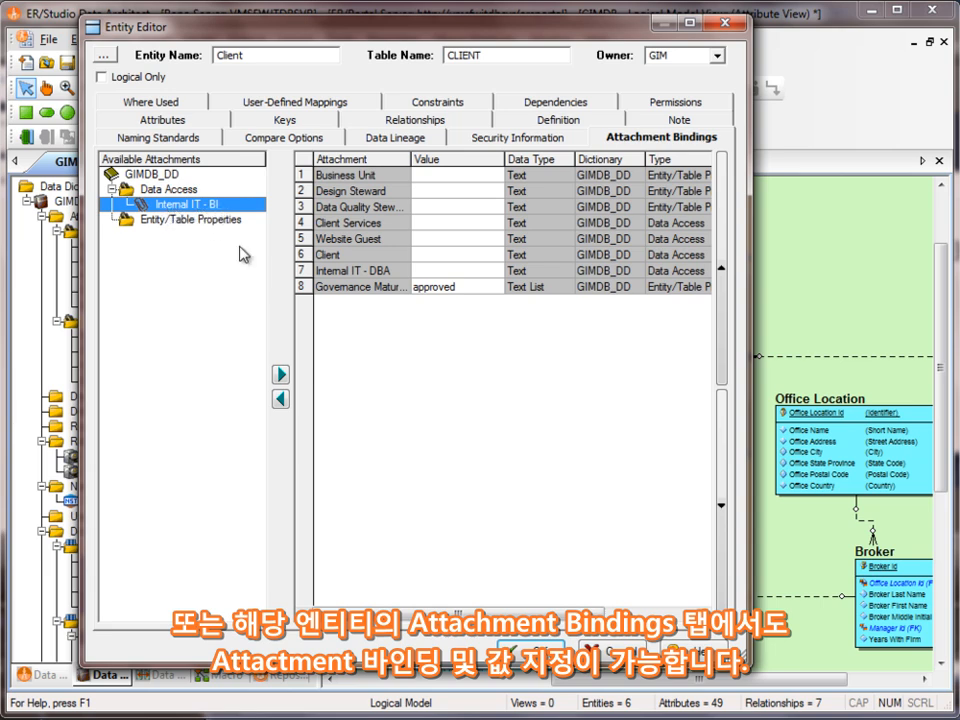
click(281, 374)
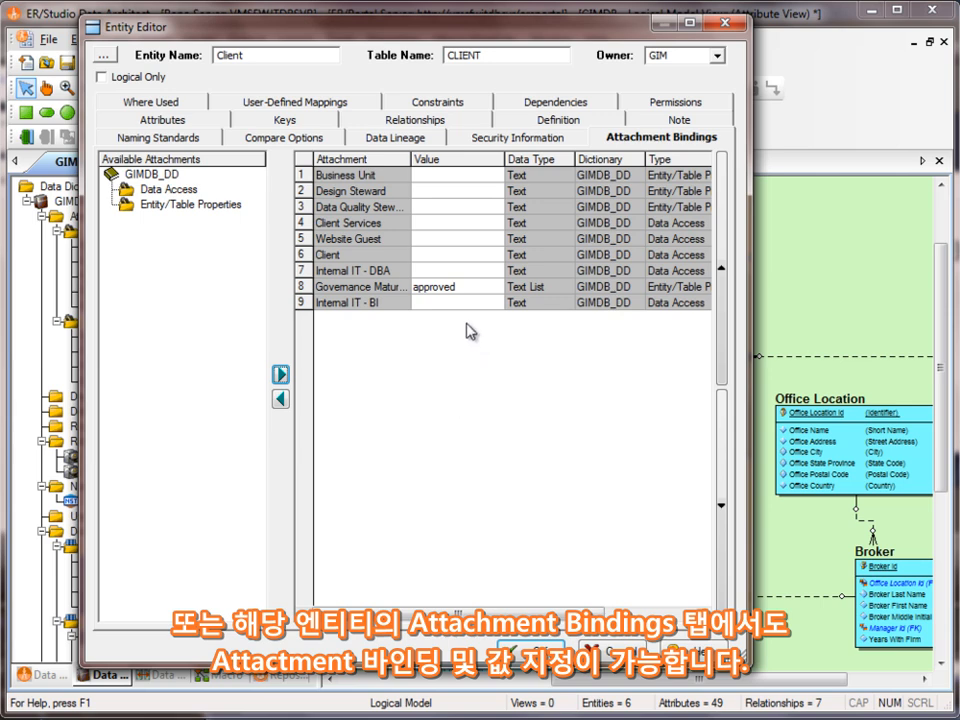
Step: Set the Client entity's Business Unit attachment value to Client Services and save the entity
click(340, 176)
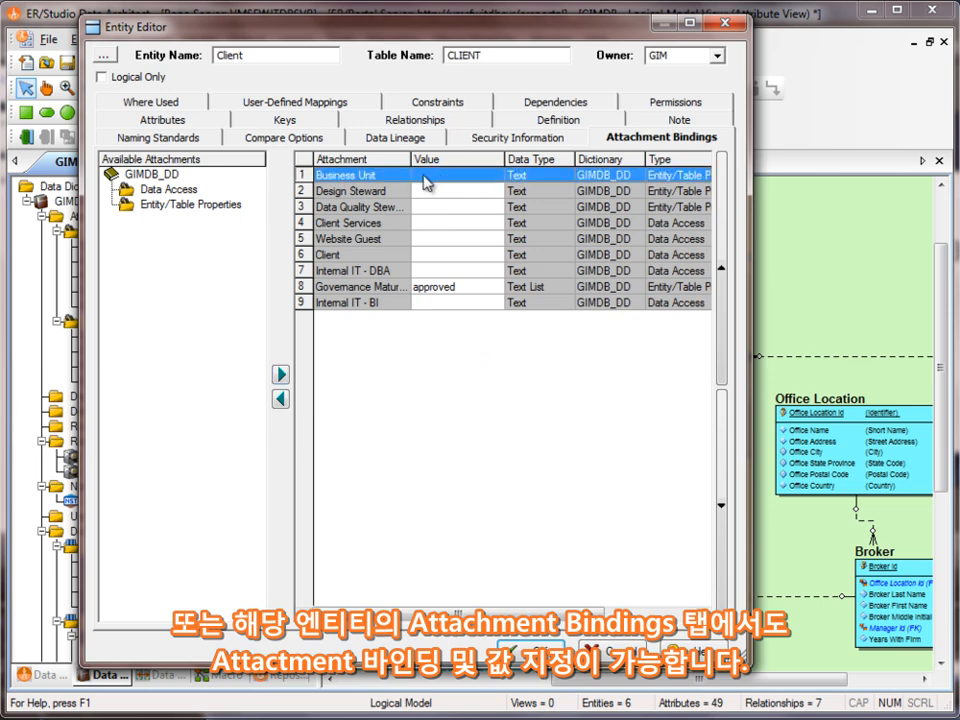
double_click(437, 177)
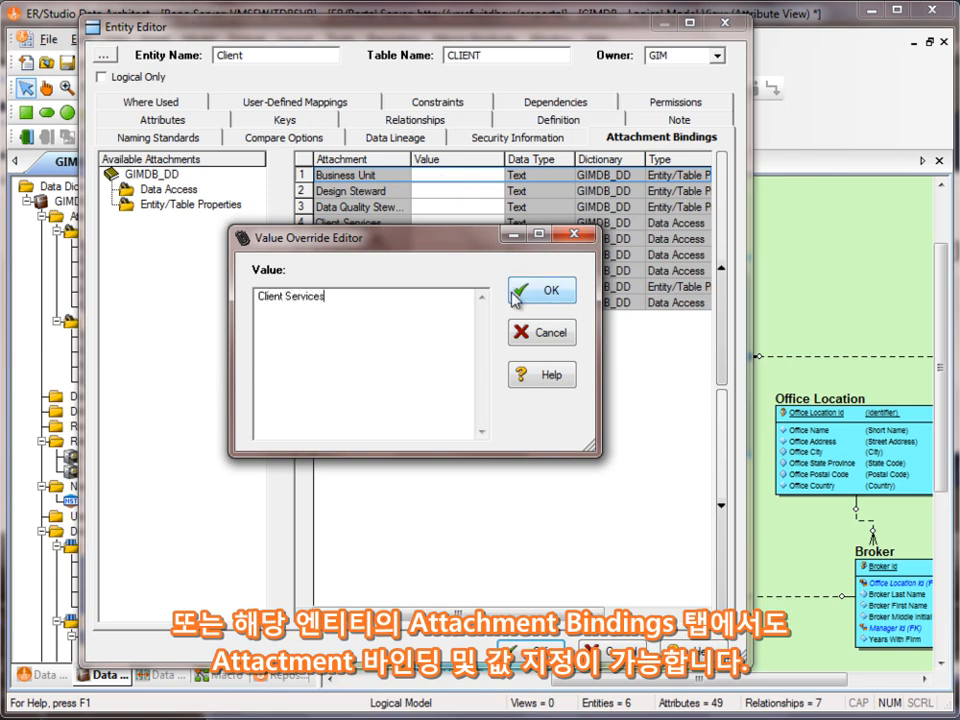
click(547, 290)
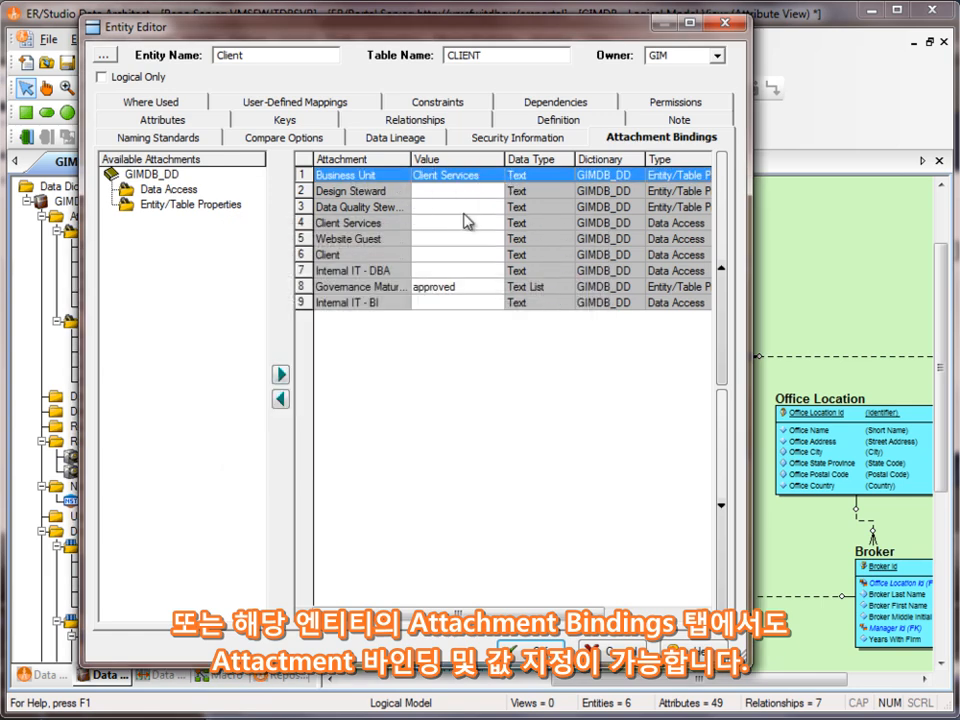
click(530, 648)
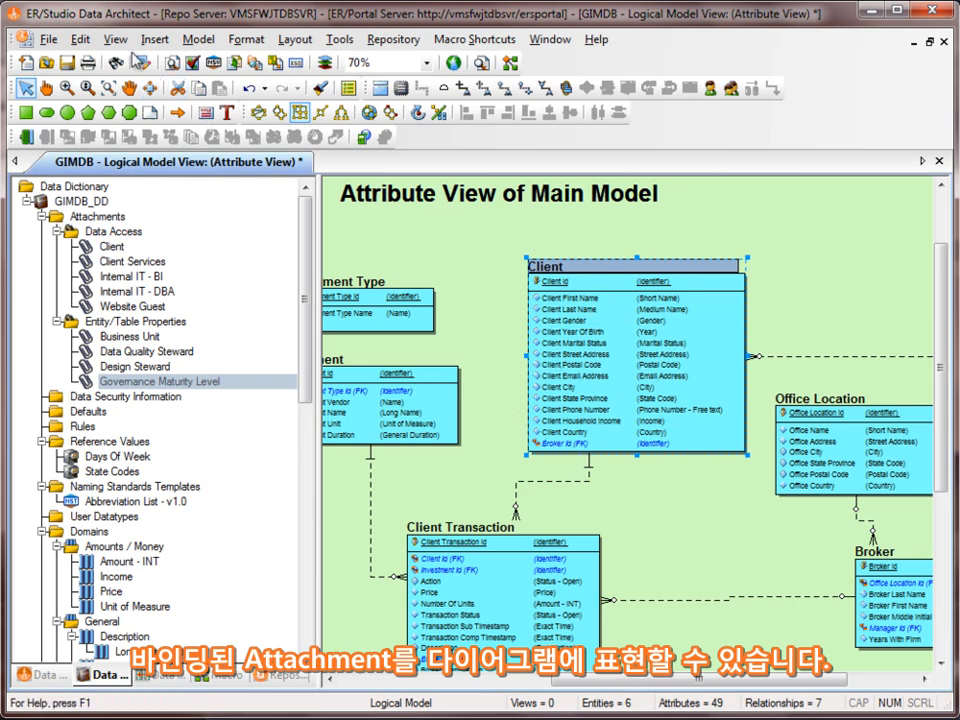
Step: Display attachments and attachment values on the diagram's entities, and rearrange the diagram with the orthogonal layout
click(118, 40)
click(190, 212)
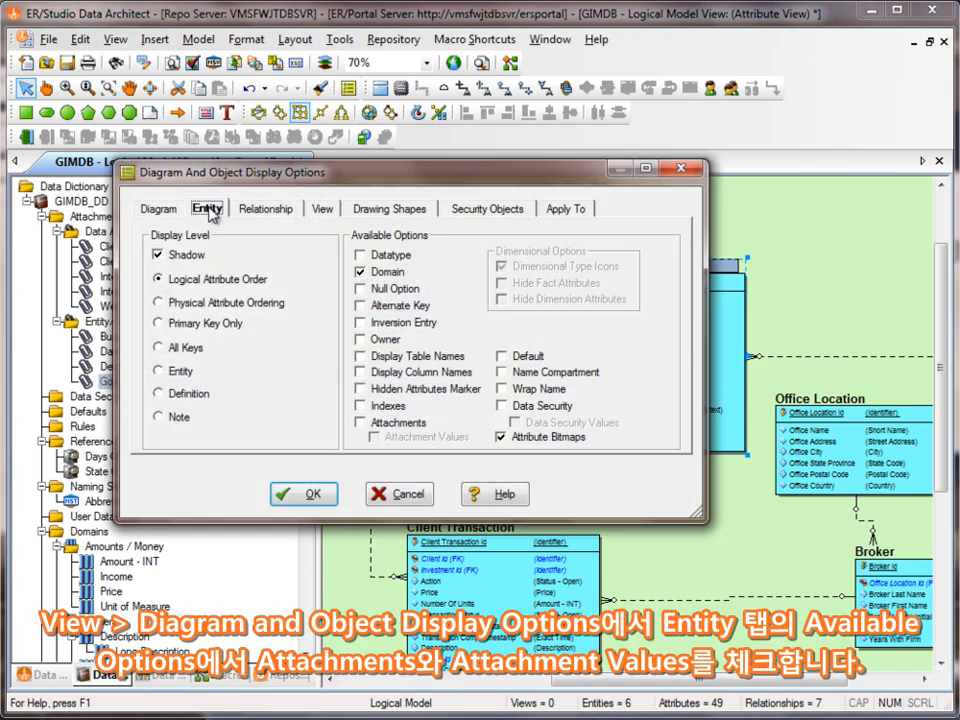
click(362, 422)
click(376, 438)
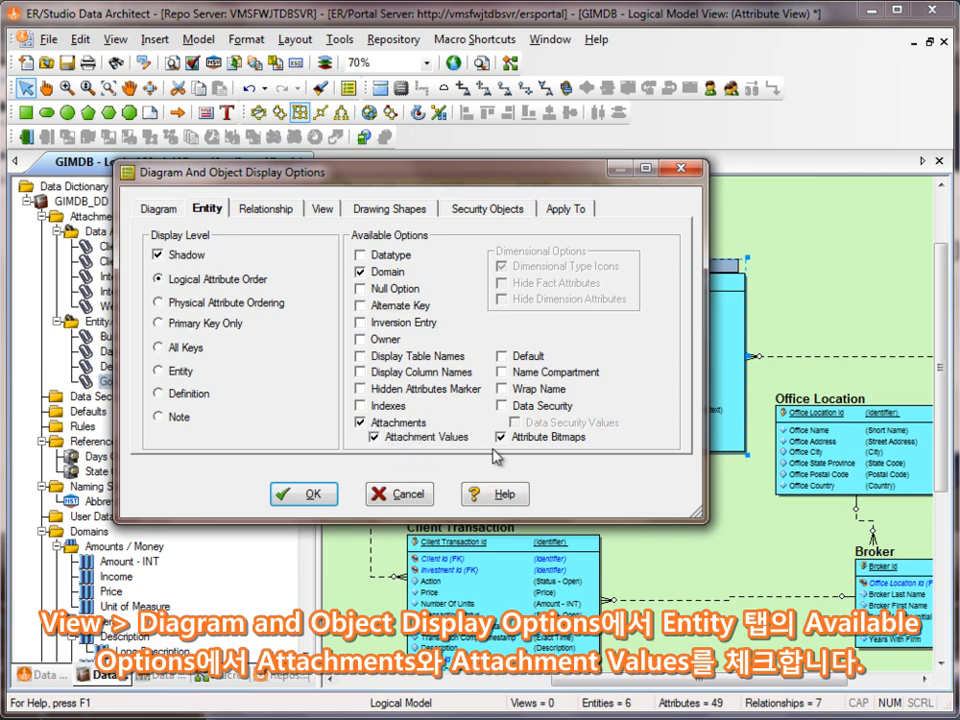
click(312, 493)
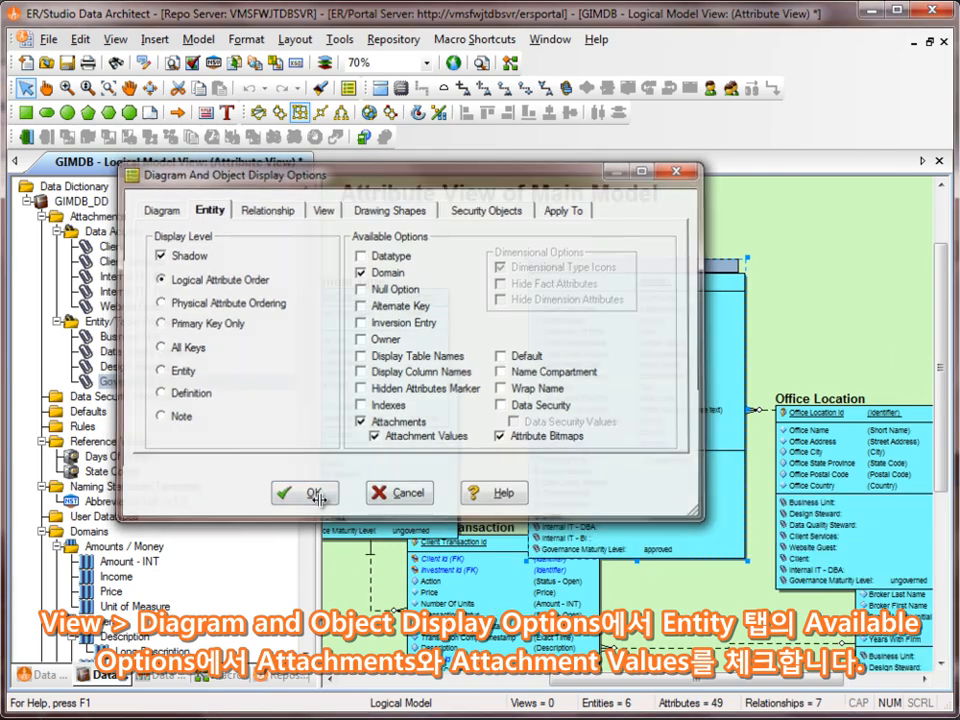
click(281, 112)
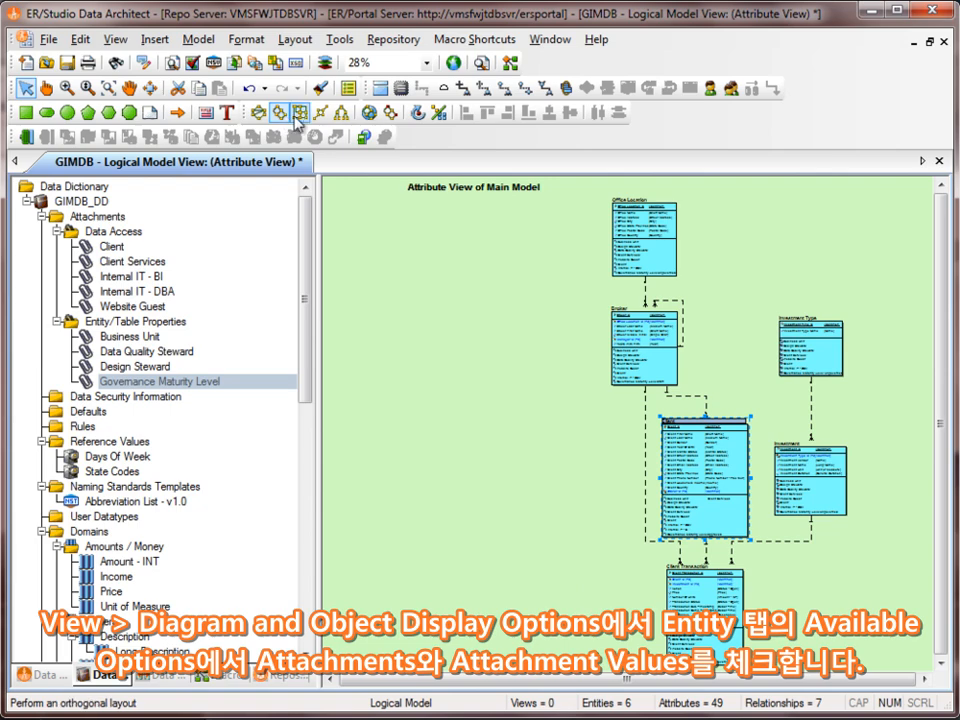
click(299, 112)
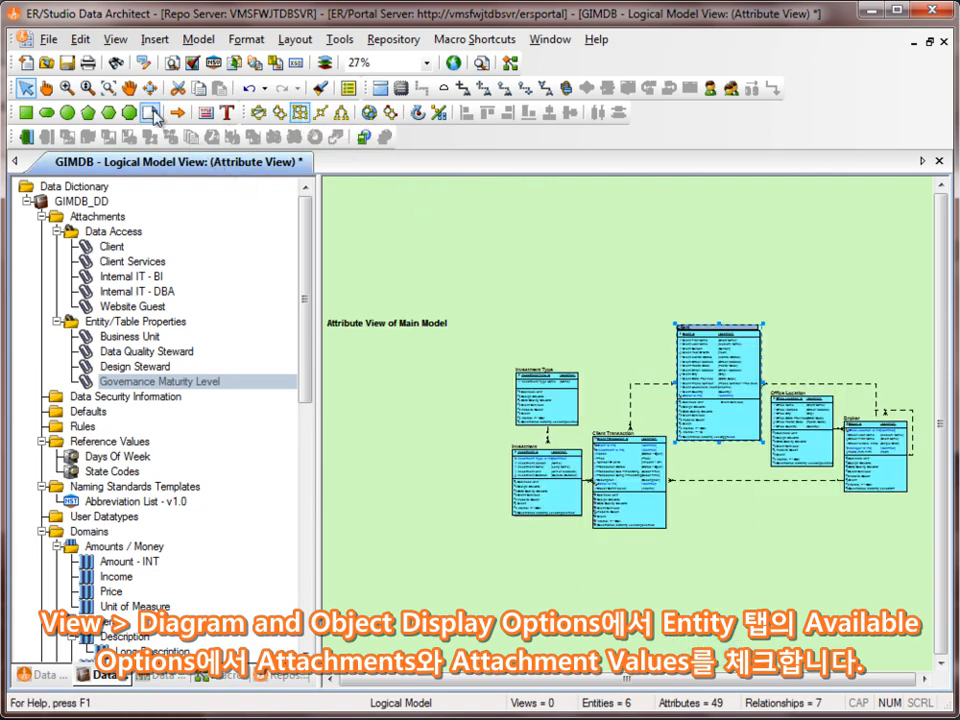
Step: Examine the bound attachments and their values on the Client entity in the diagram
click(90, 88)
click(737, 392)
drag(734, 391, 687, 457)
drag(747, 360, 703, 412)
right_click(702, 400)
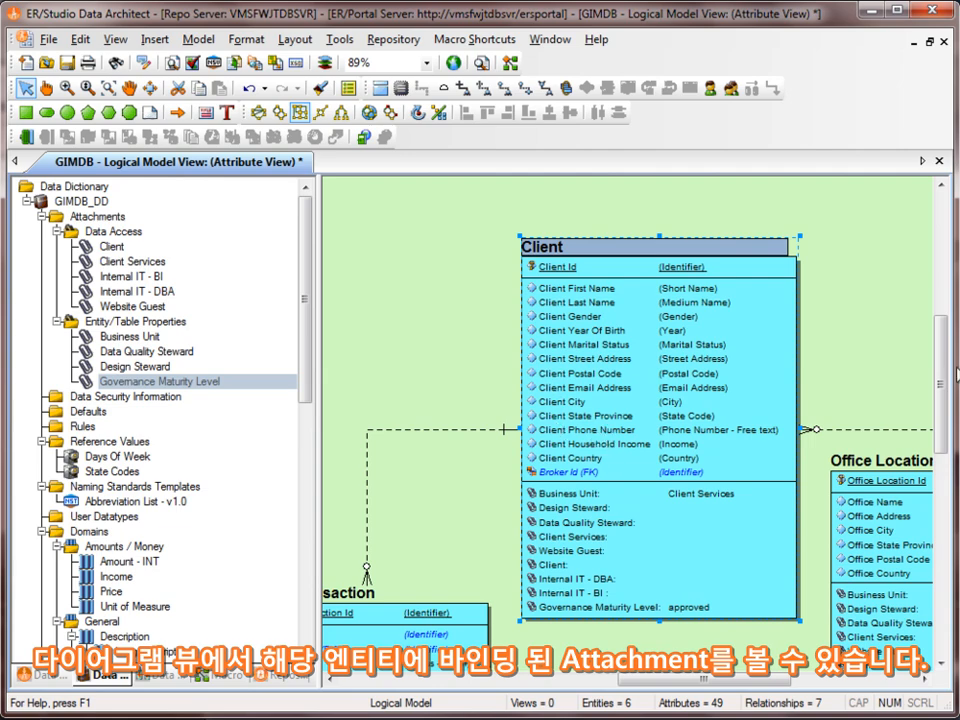
scroll(597, 378, down, 3)
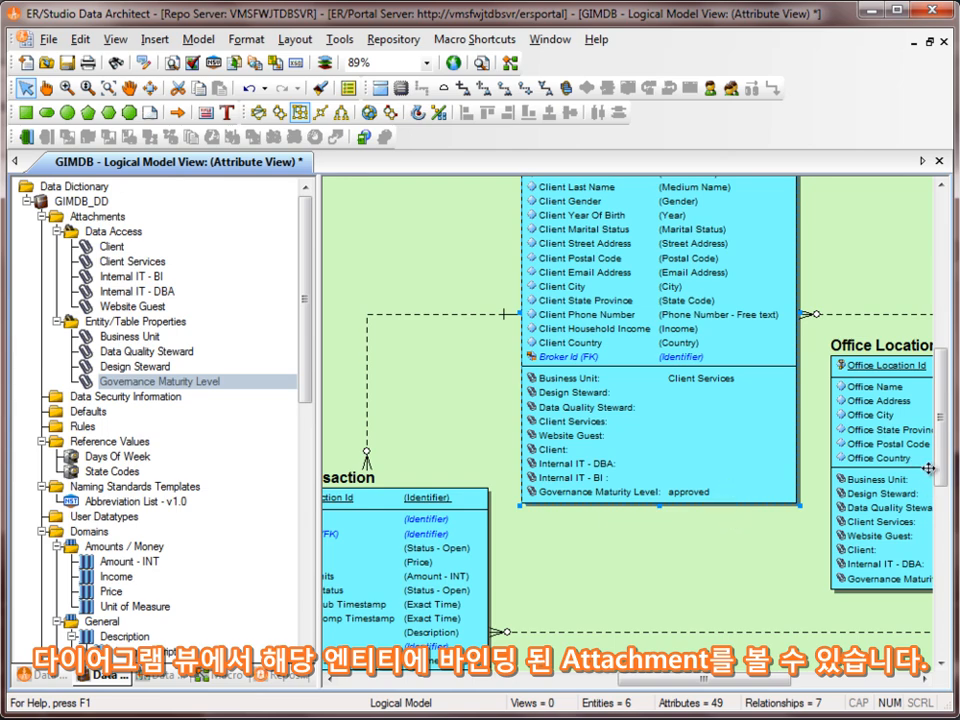
drag(943, 470, 945, 428)
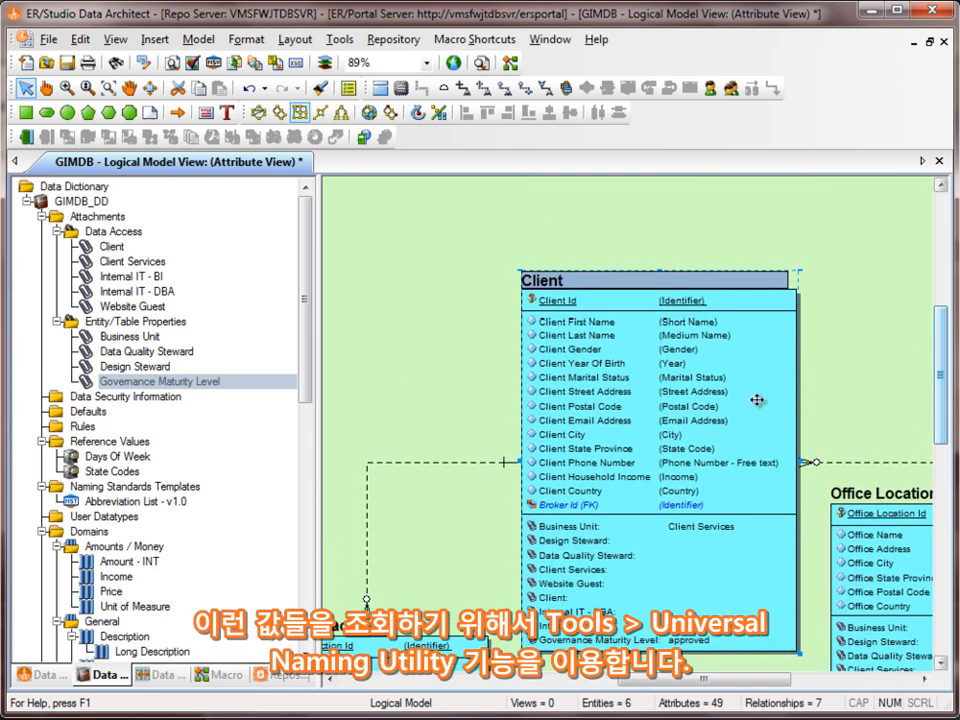
Step: Search the models for draft with the Universal Naming Utility and inspect where the Broker entity is used
click(341, 40)
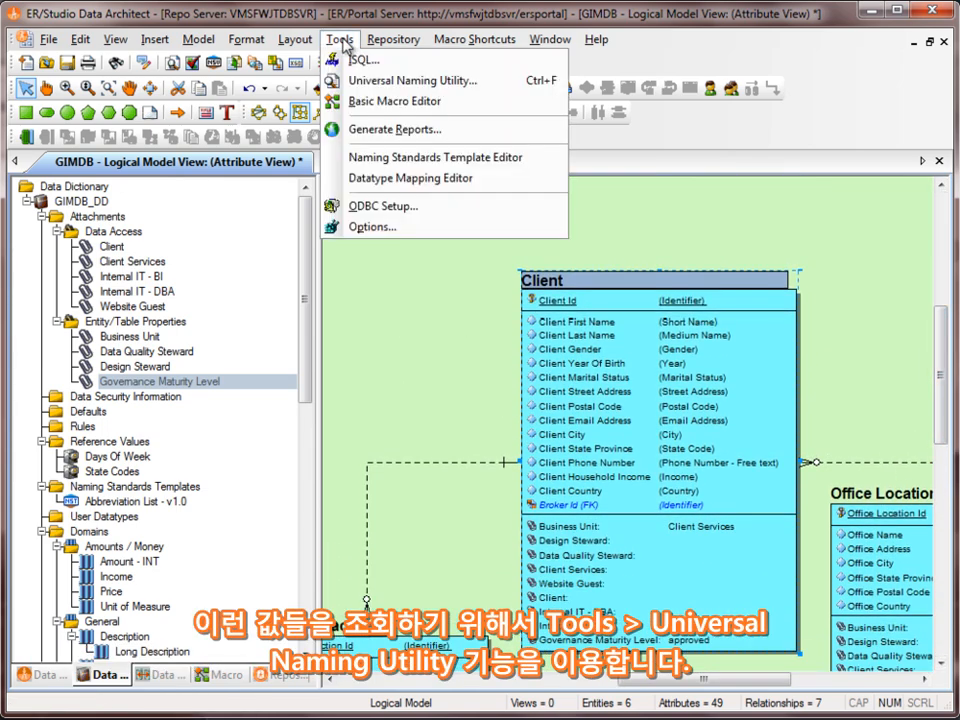
click(343, 80)
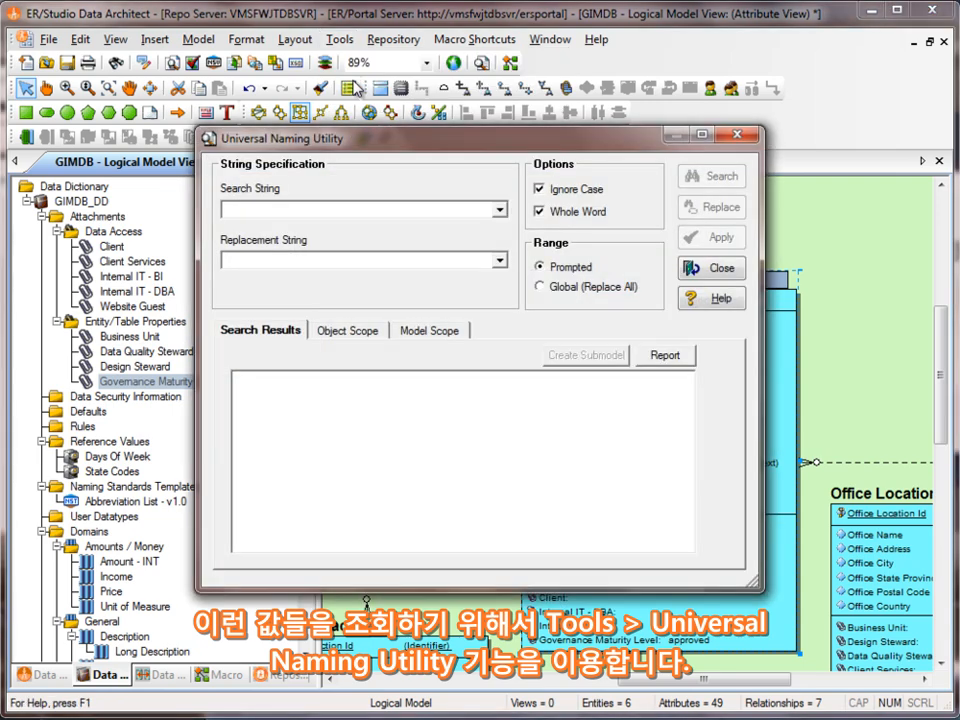
text(draft)
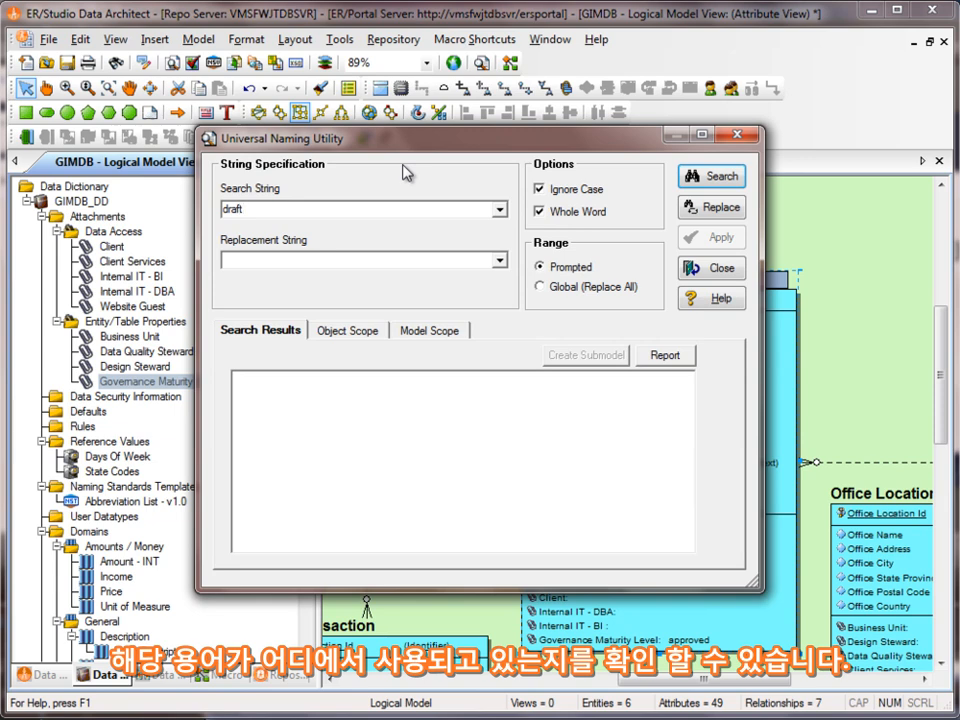
click(710, 180)
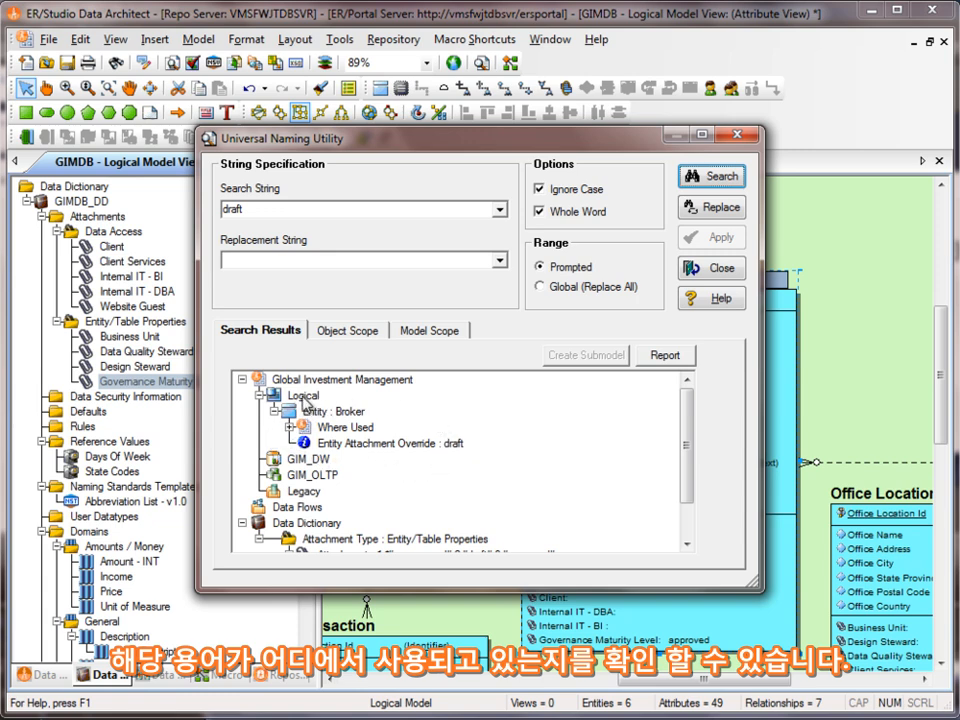
click(290, 427)
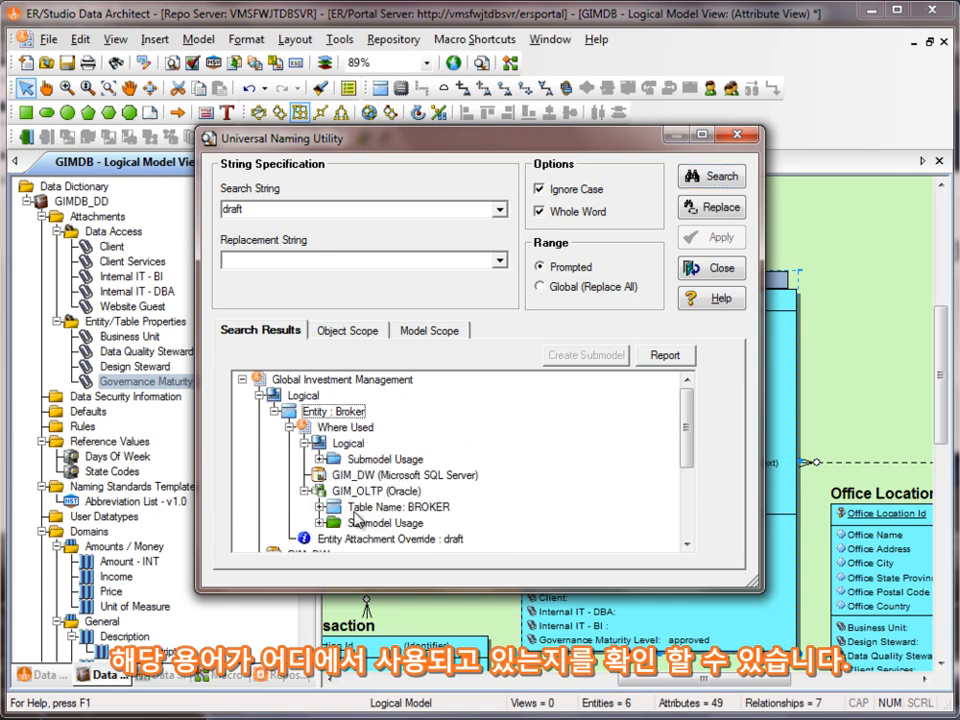
click(289, 428)
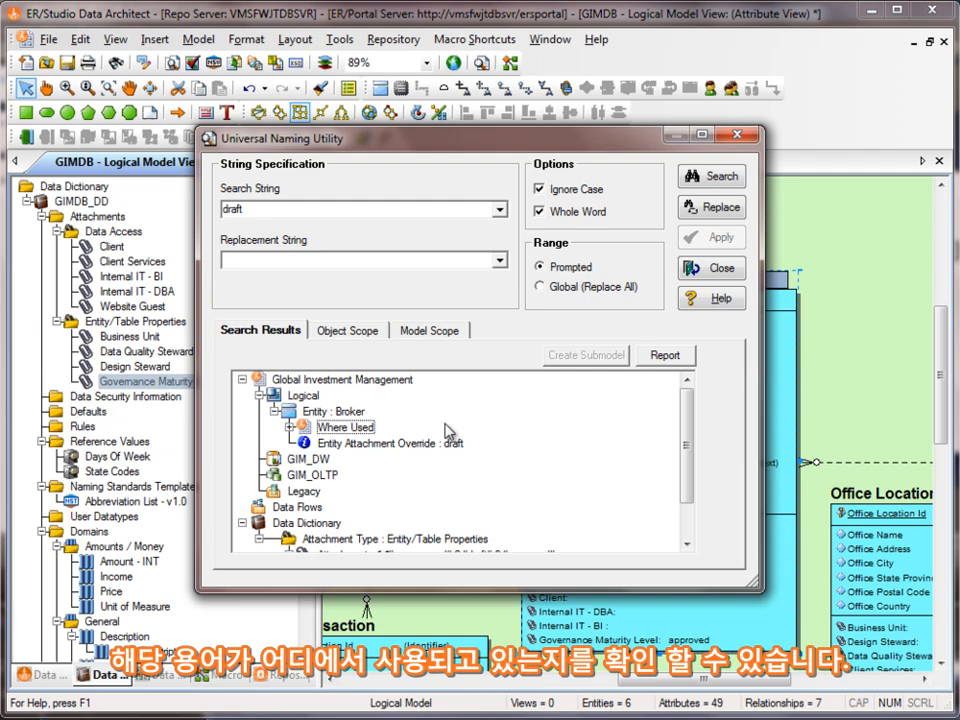
click(698, 268)
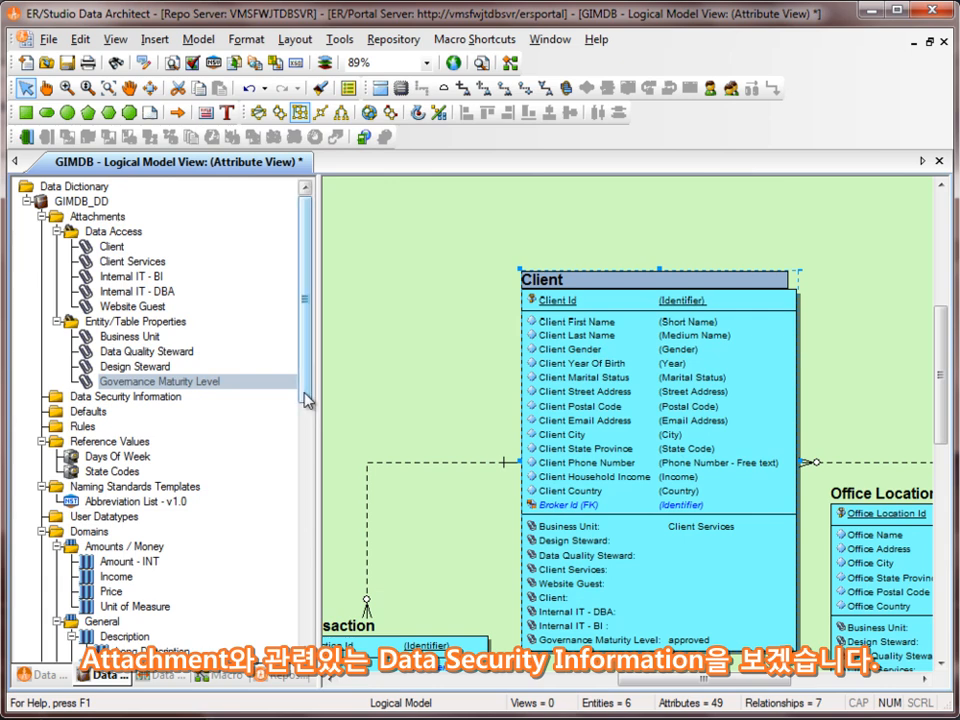
Step: Generate the default security information in the data dictionary's Data Security Information folder
scroll(308, 316, down, 2)
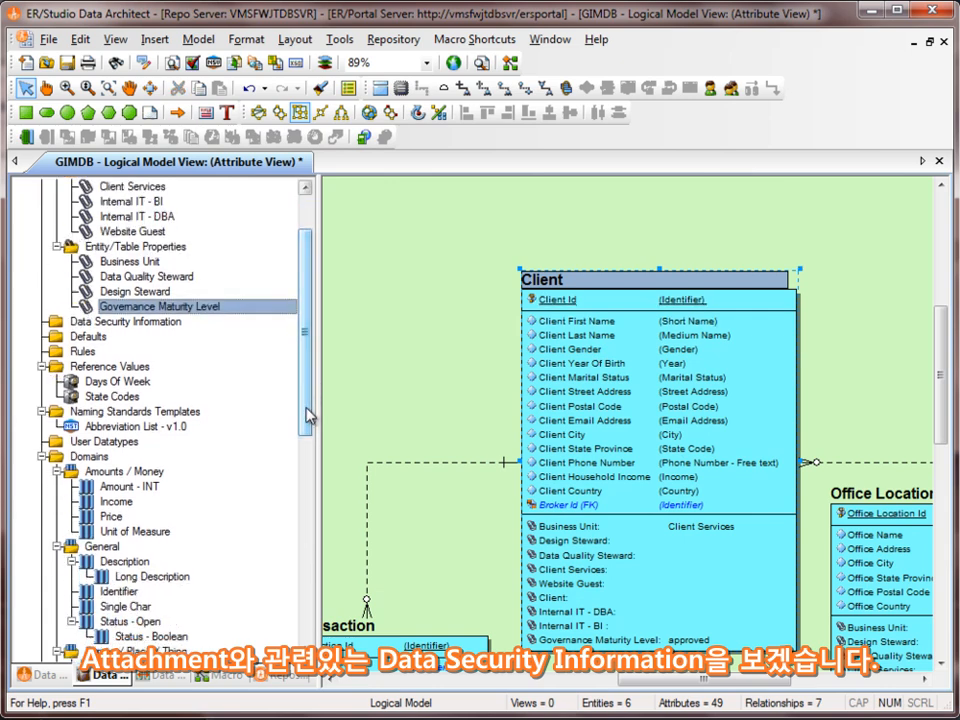
scroll(308, 416, up, 2)
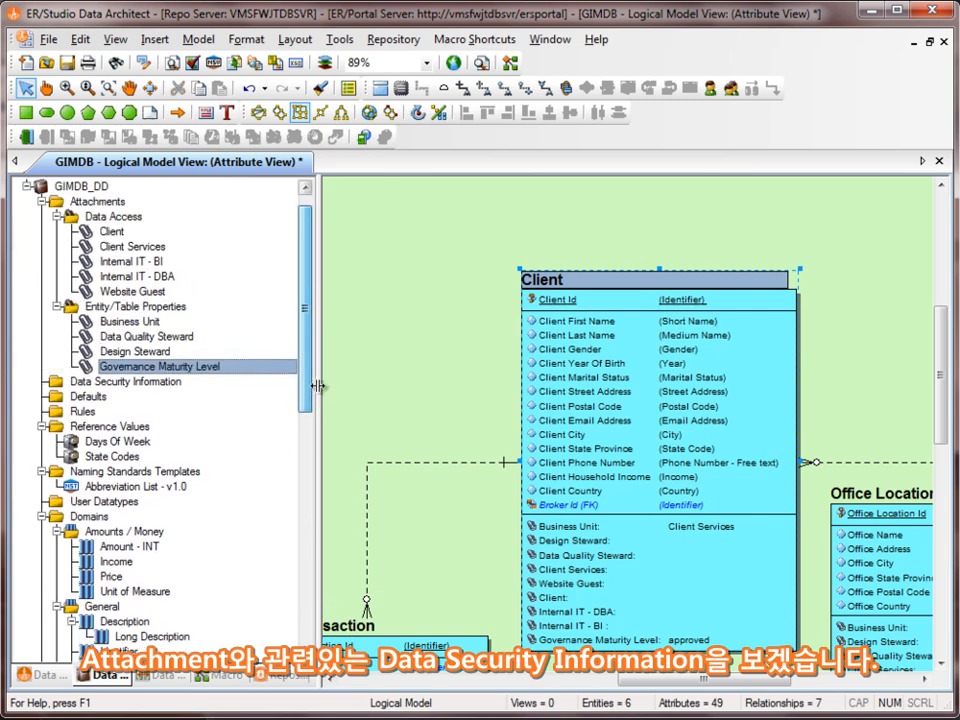
right_click(129, 383)
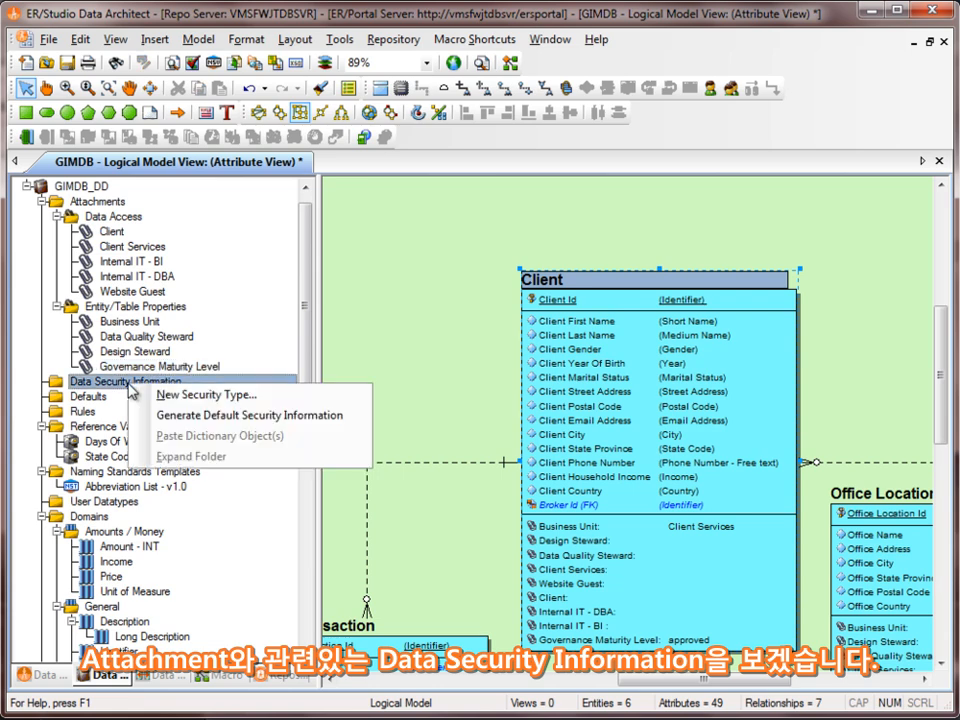
click(205, 418)
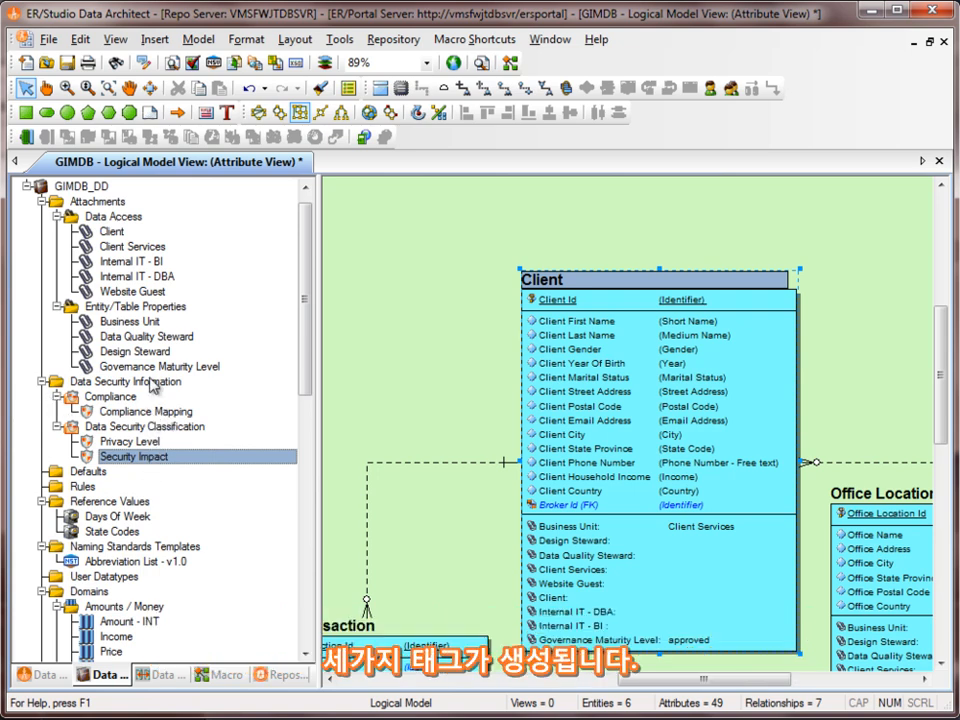
Step: Review the value lists of the Compliance Mapping, Privacy Level and Security Impact security properties
click(144, 414)
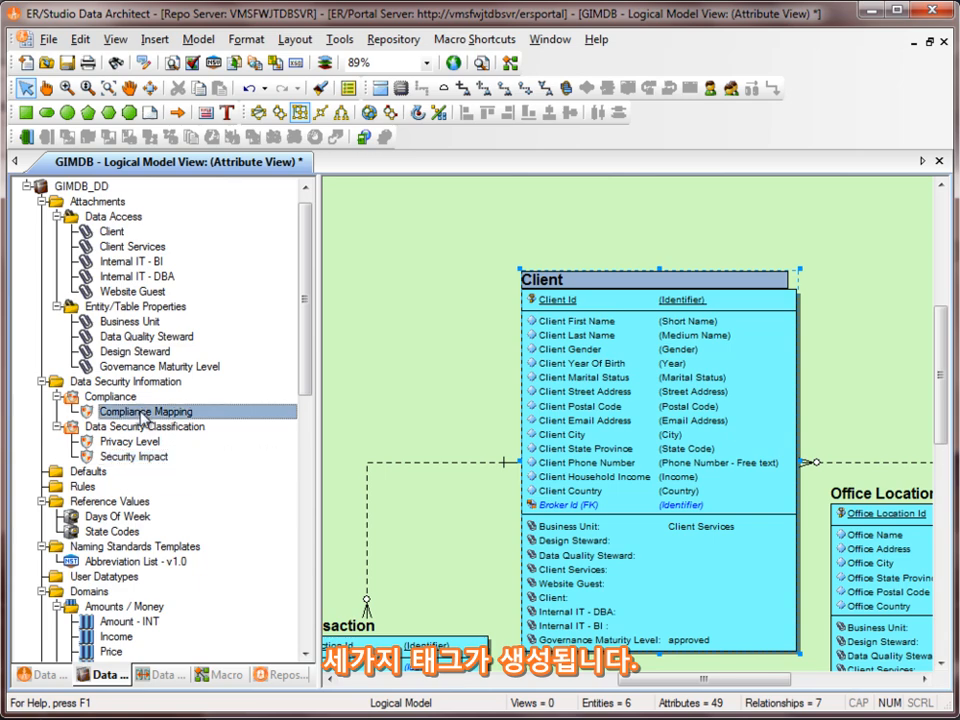
double_click(143, 415)
click(288, 200)
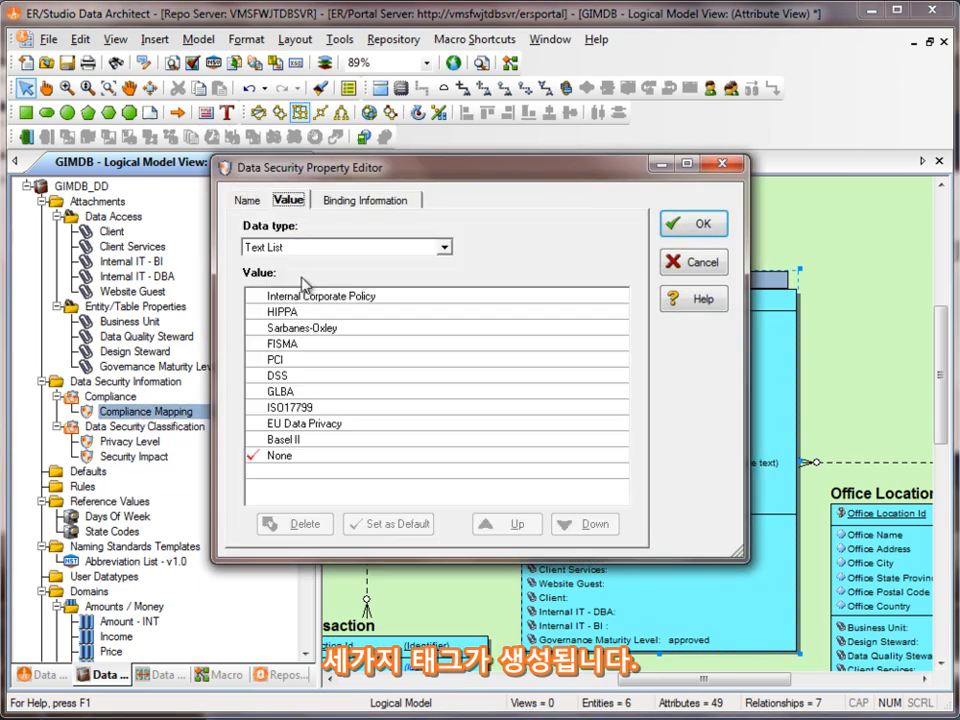
click(707, 223)
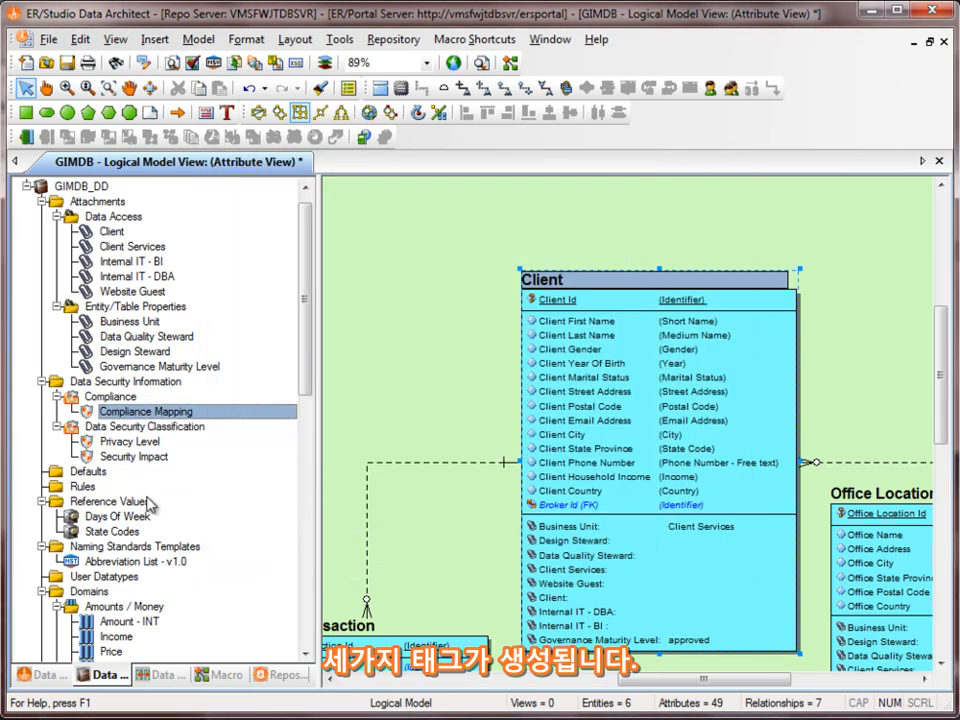
double_click(128, 441)
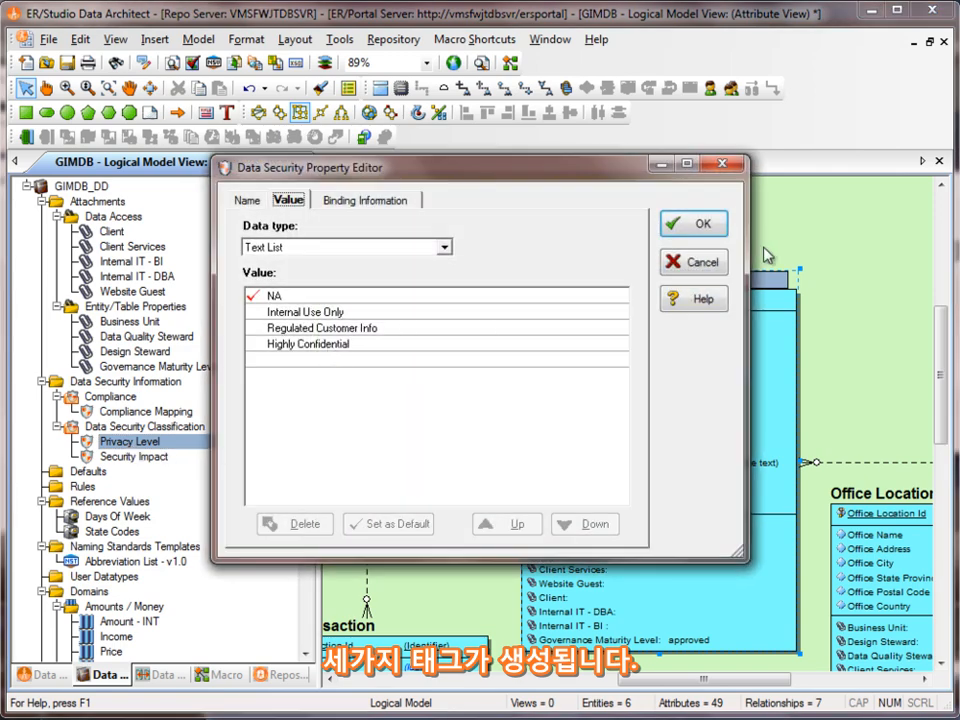
click(707, 222)
click(127, 458)
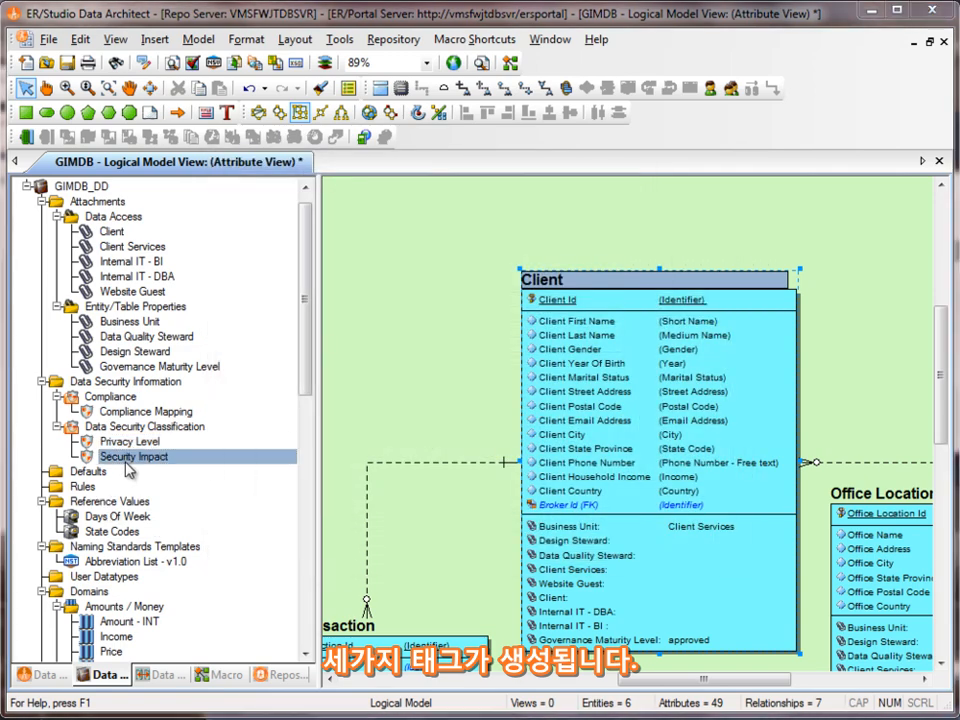
double_click(126, 458)
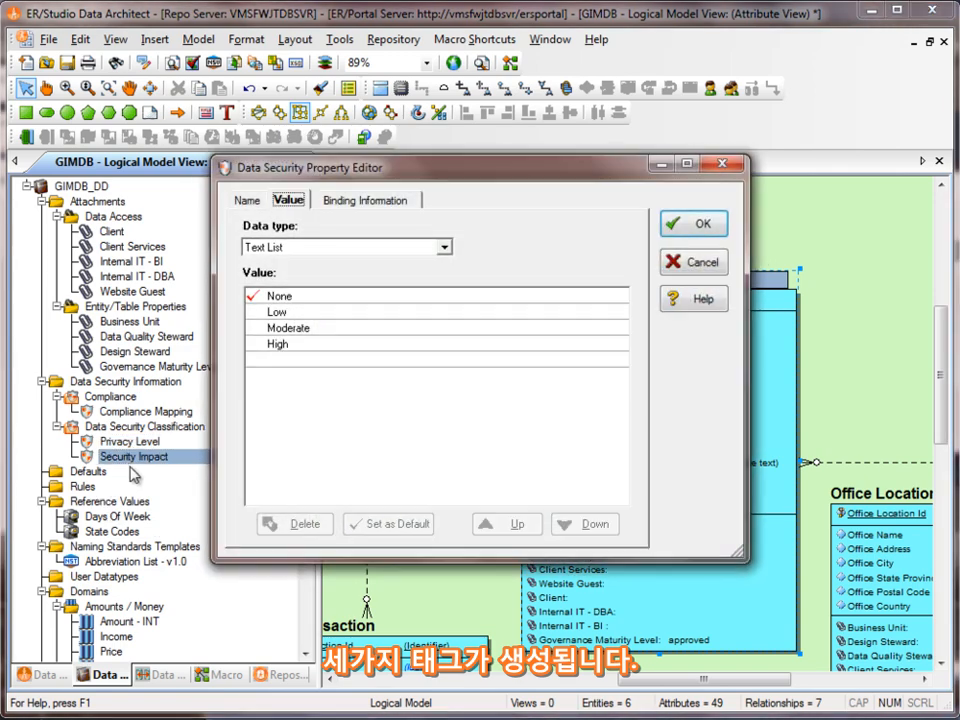
click(700, 220)
double_click(130, 443)
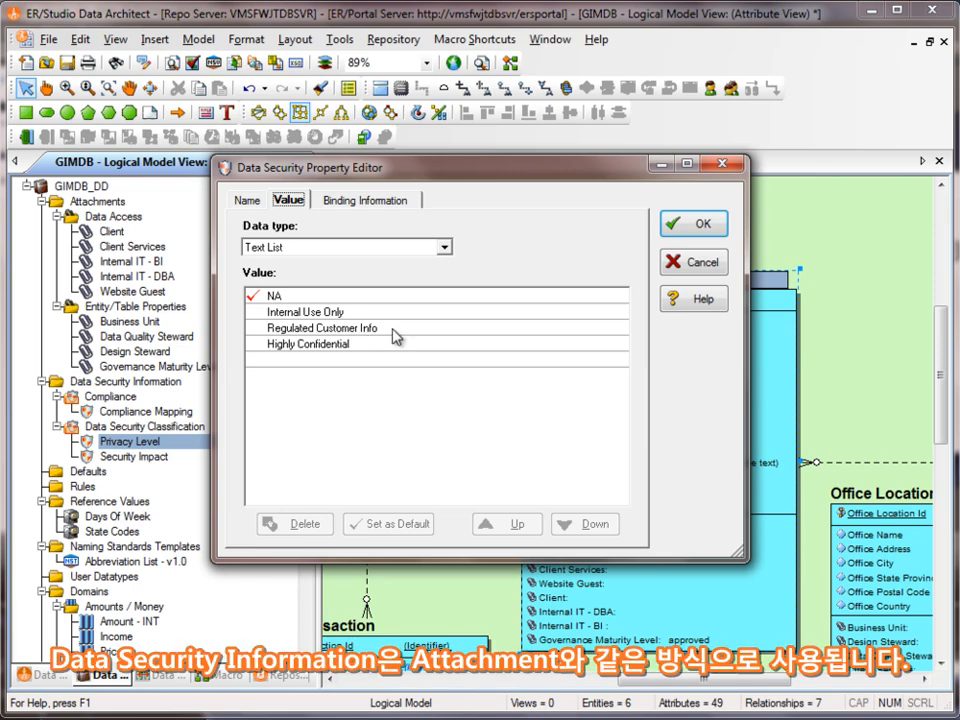
click(703, 223)
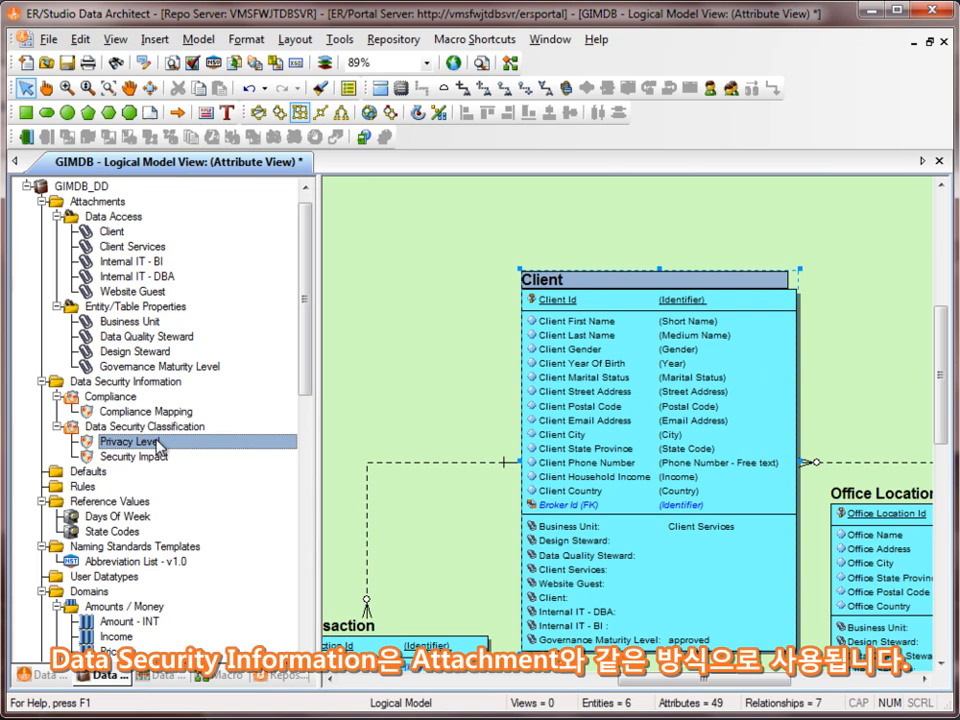
Step: Inspect the State Codes and Days Of Week reference values and look through the dictionary's domains
scroll(160, 446, down, 1)
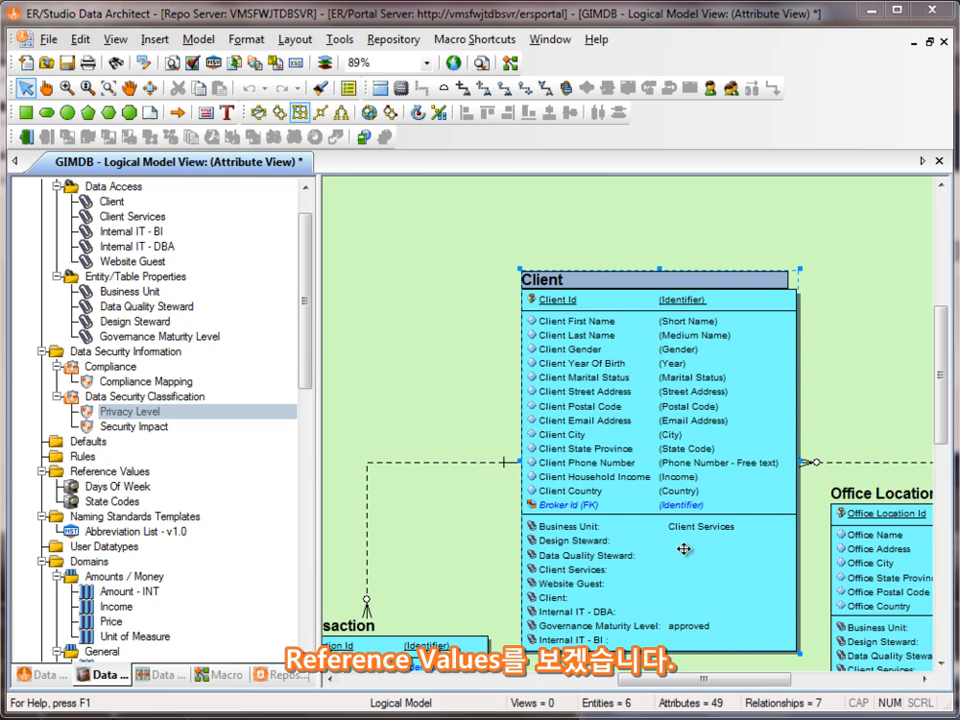
click(103, 472)
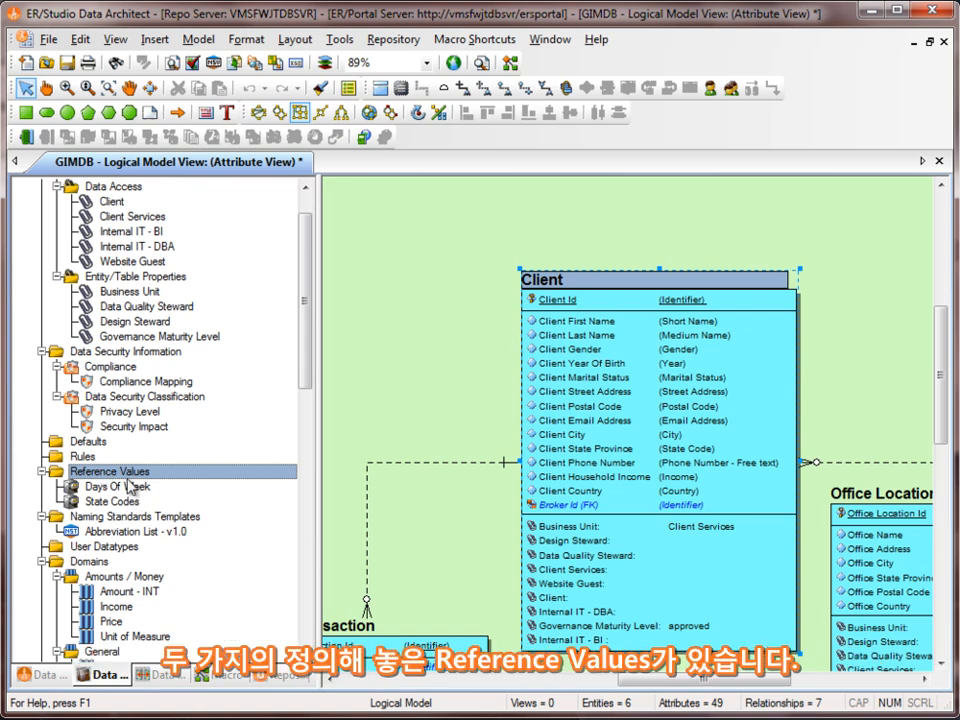
double_click(111, 501)
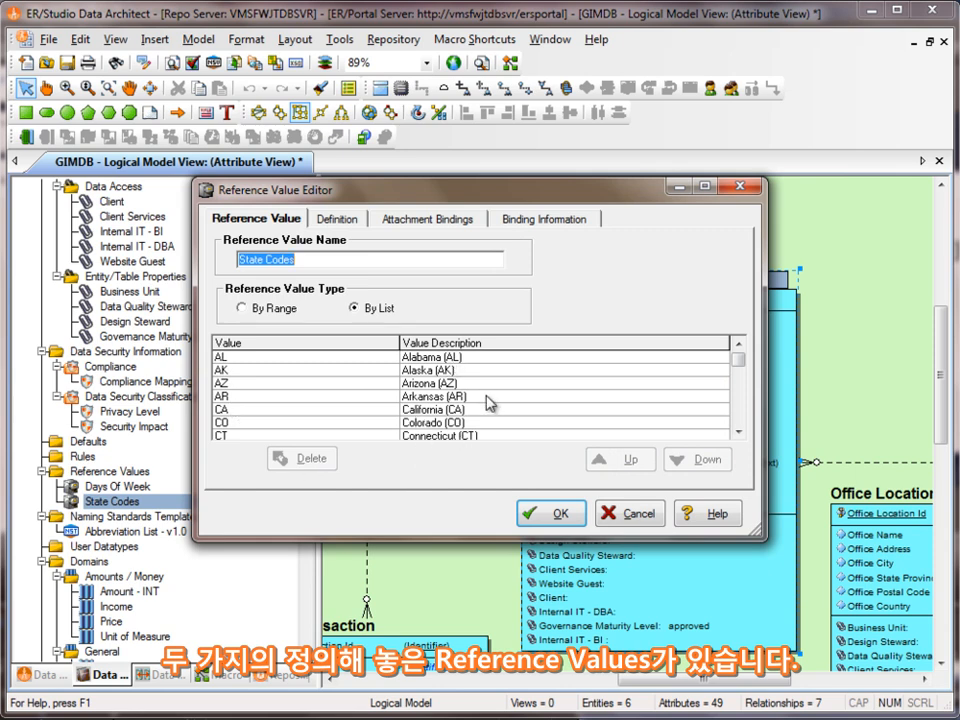
click(561, 515)
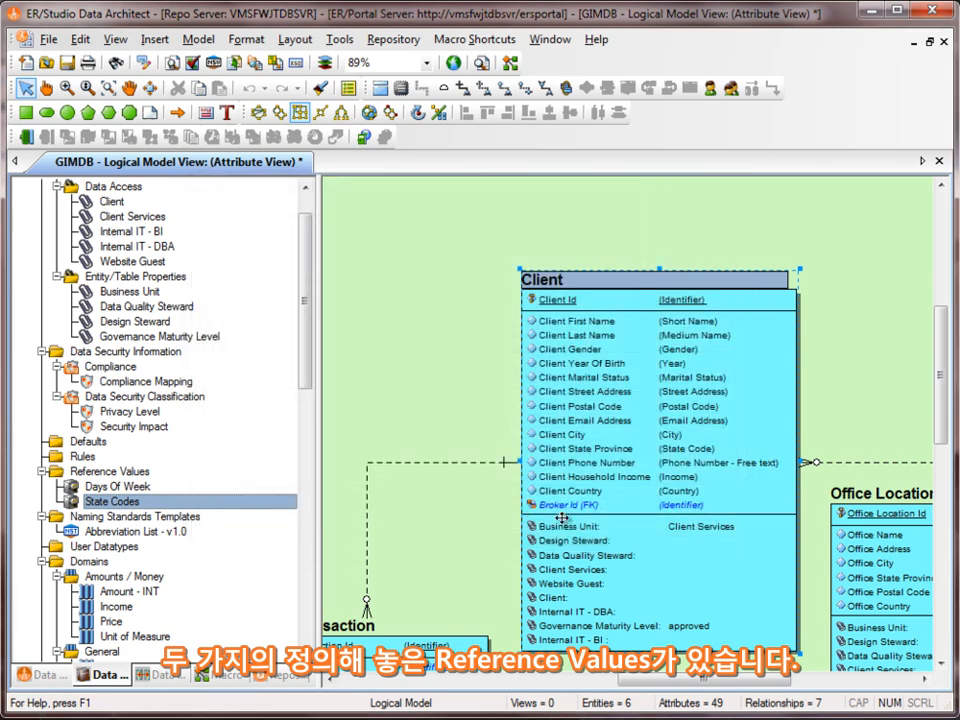
double_click(117, 487)
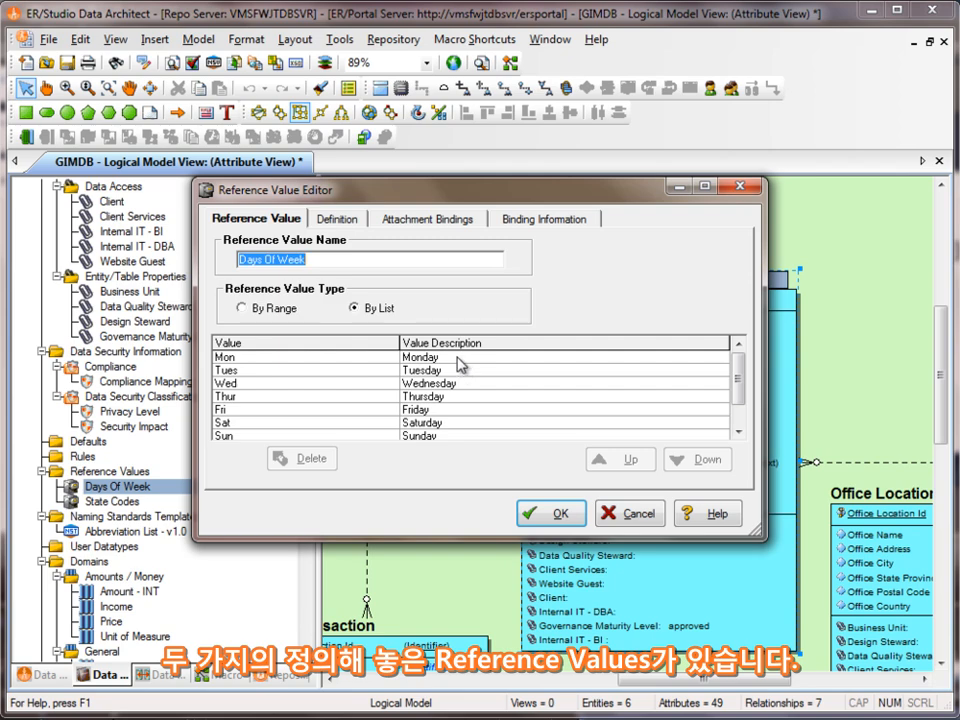
click(558, 514)
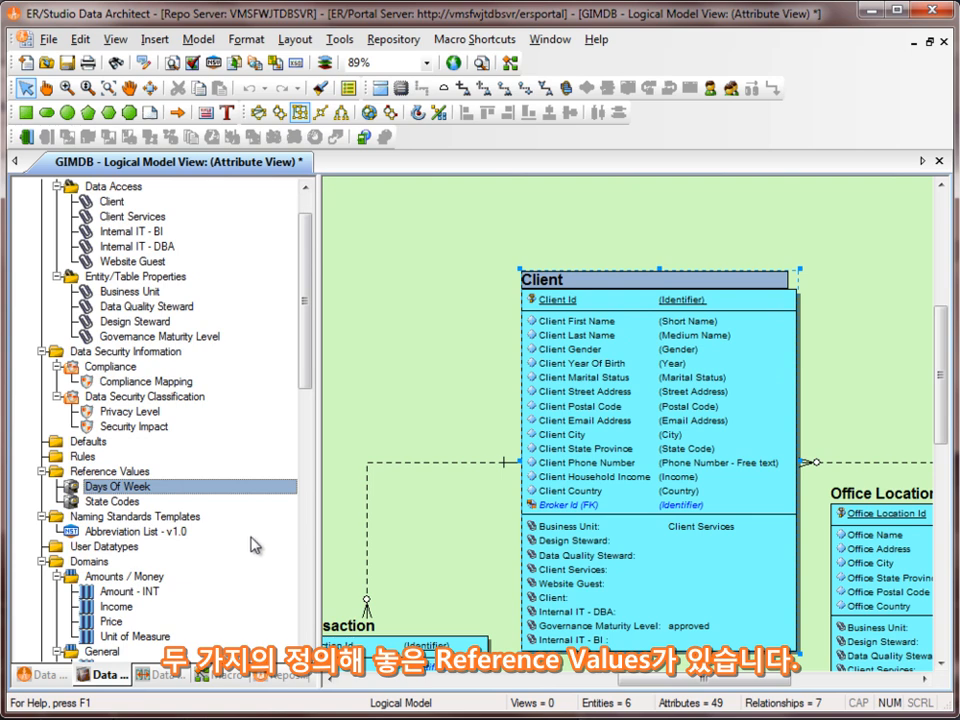
click(103, 501)
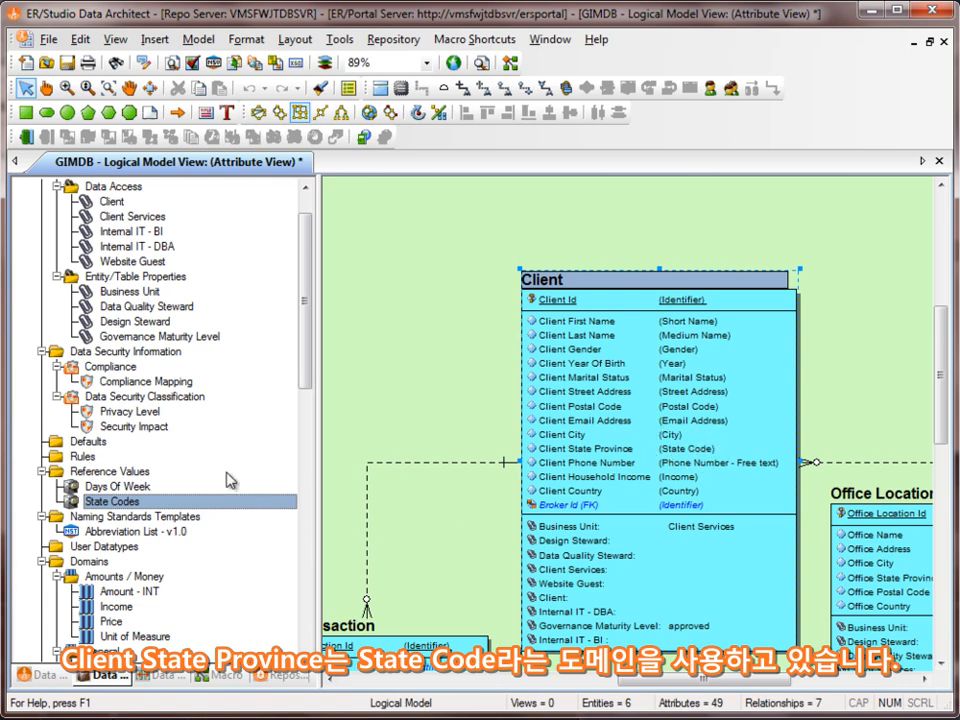
drag(302, 381, 321, 487)
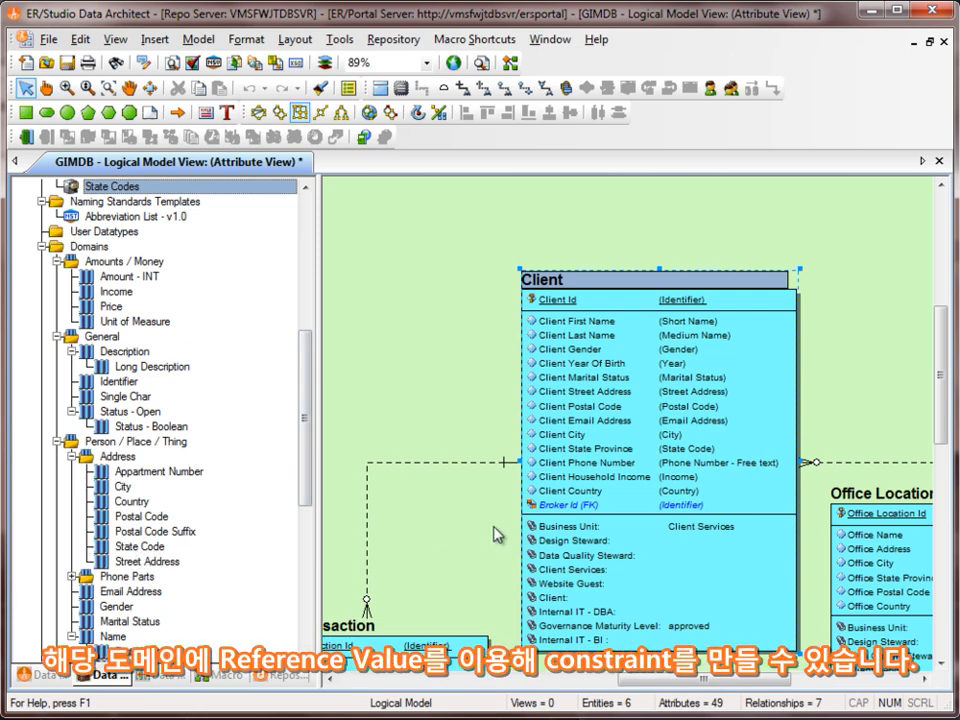
scroll(150, 330, up, 3)
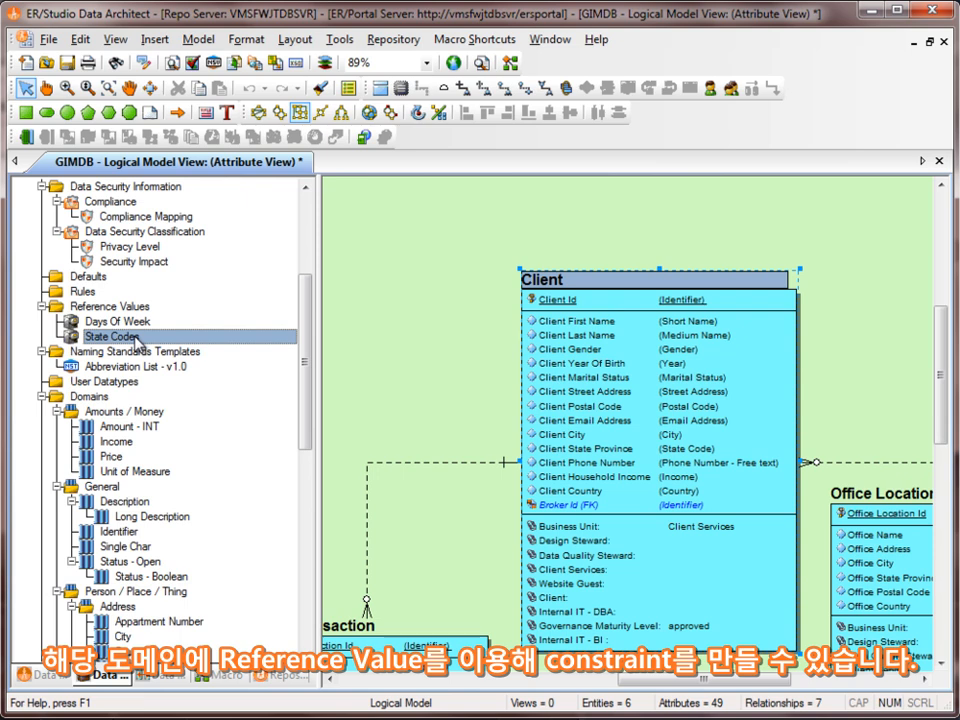
Step: Run the Constraint Generator macro and load Domains as the candidates for the State Codes reference value
click(220, 676)
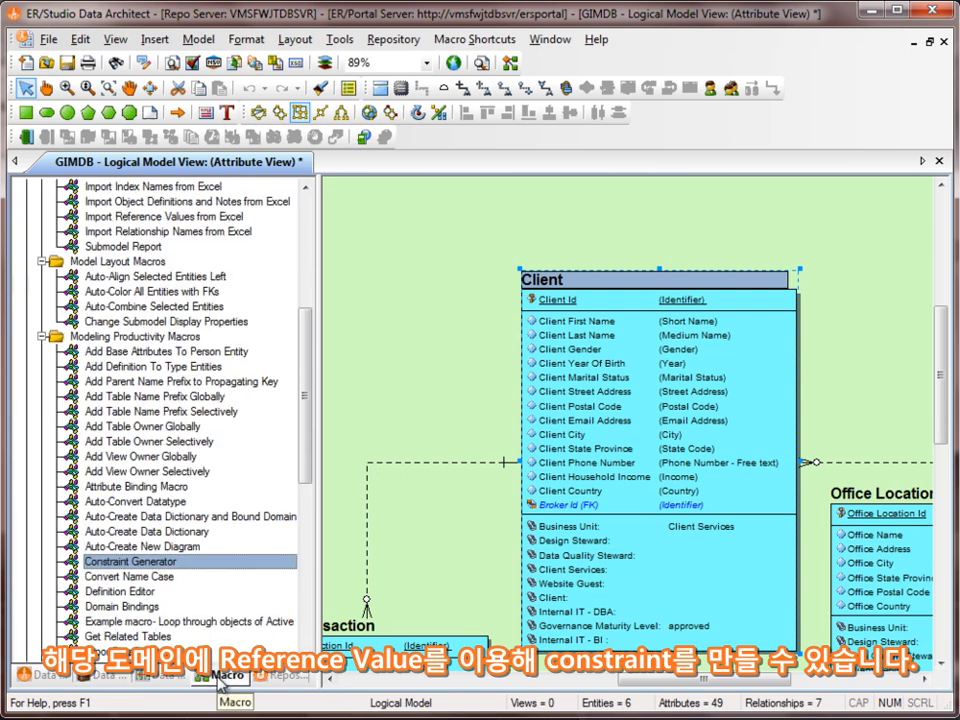
right_click(148, 568)
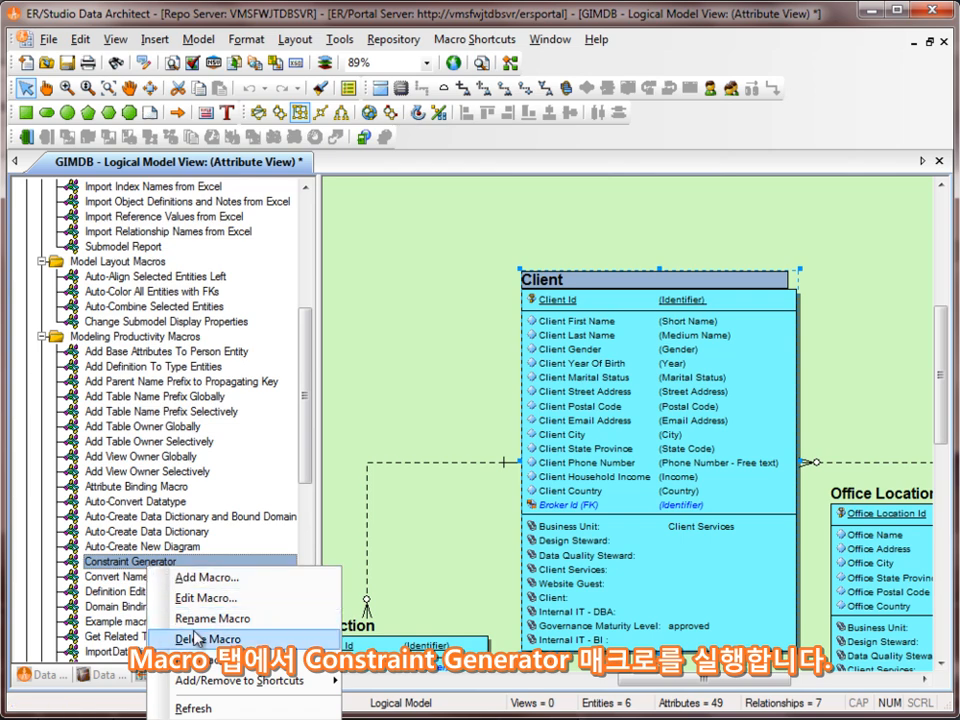
click(212, 660)
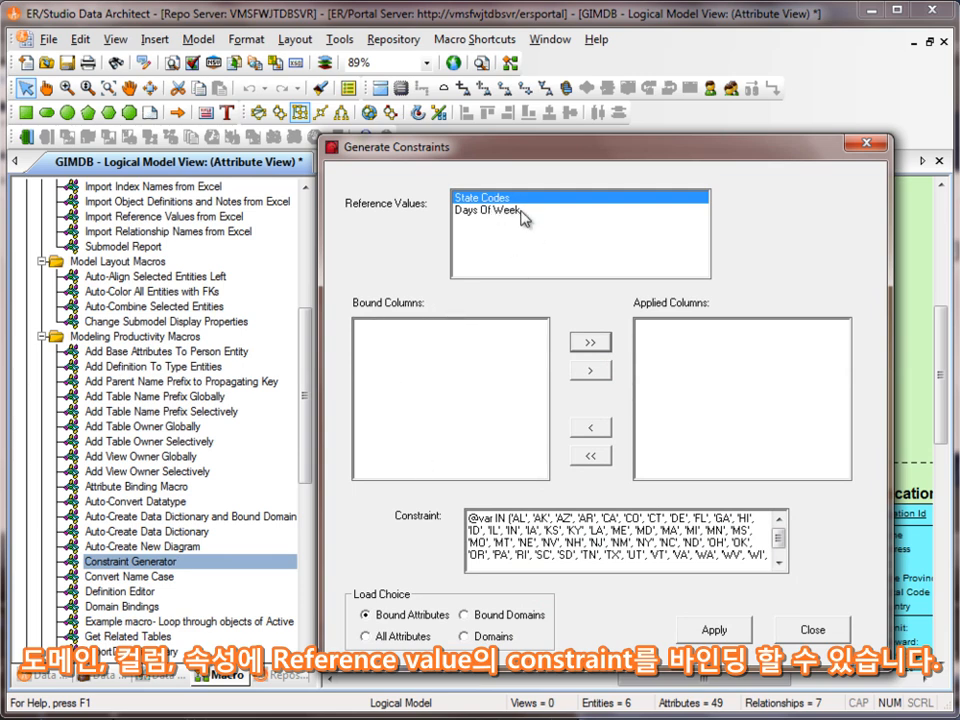
click(466, 615)
click(466, 636)
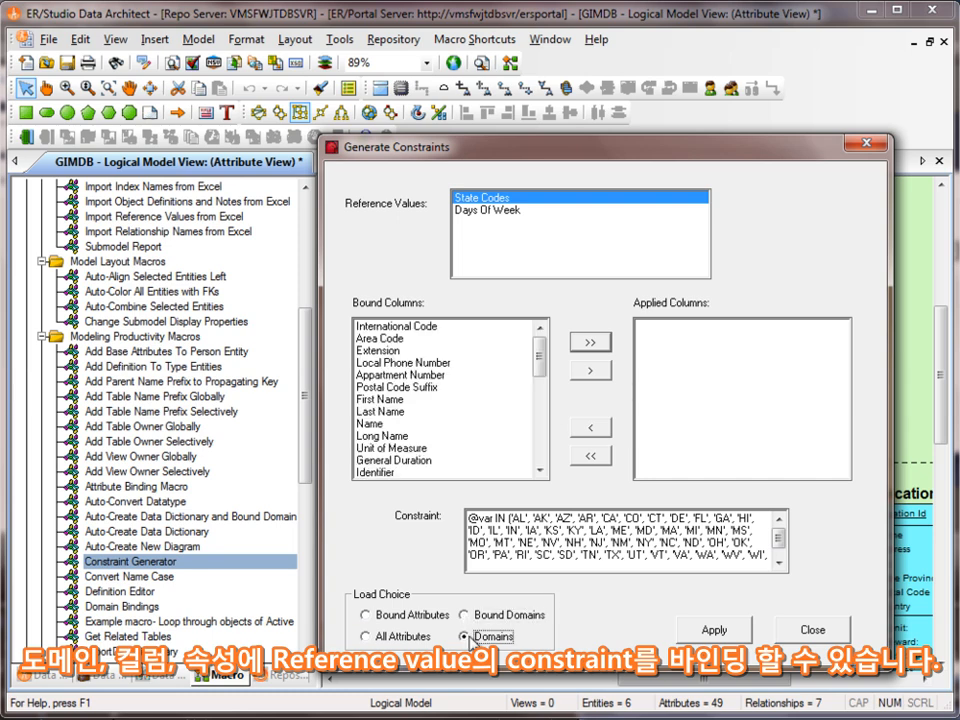
click(407, 638)
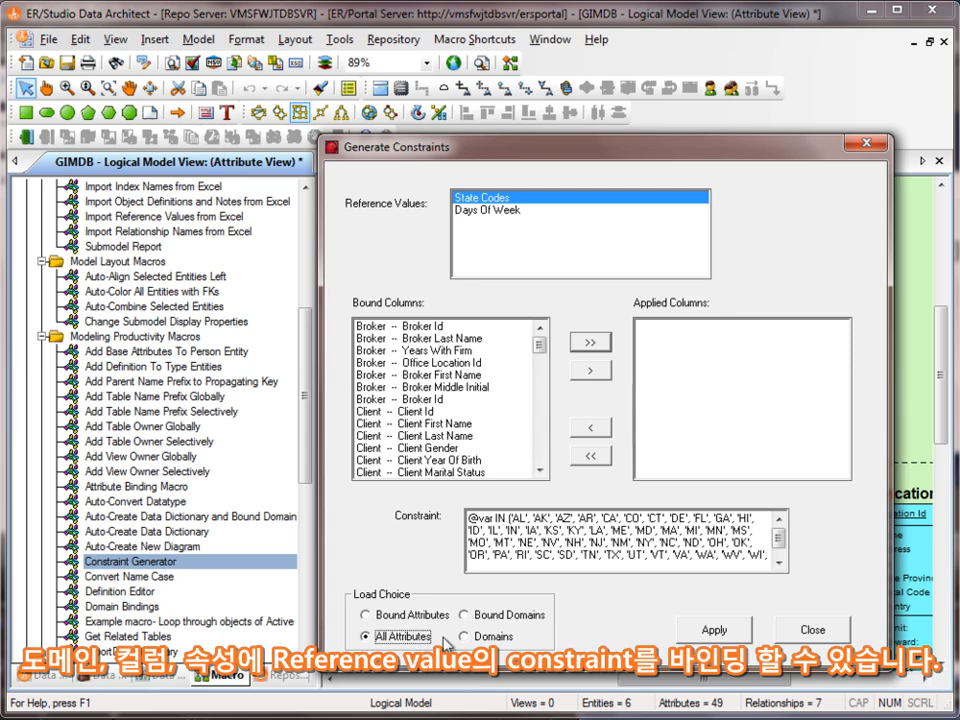
click(464, 637)
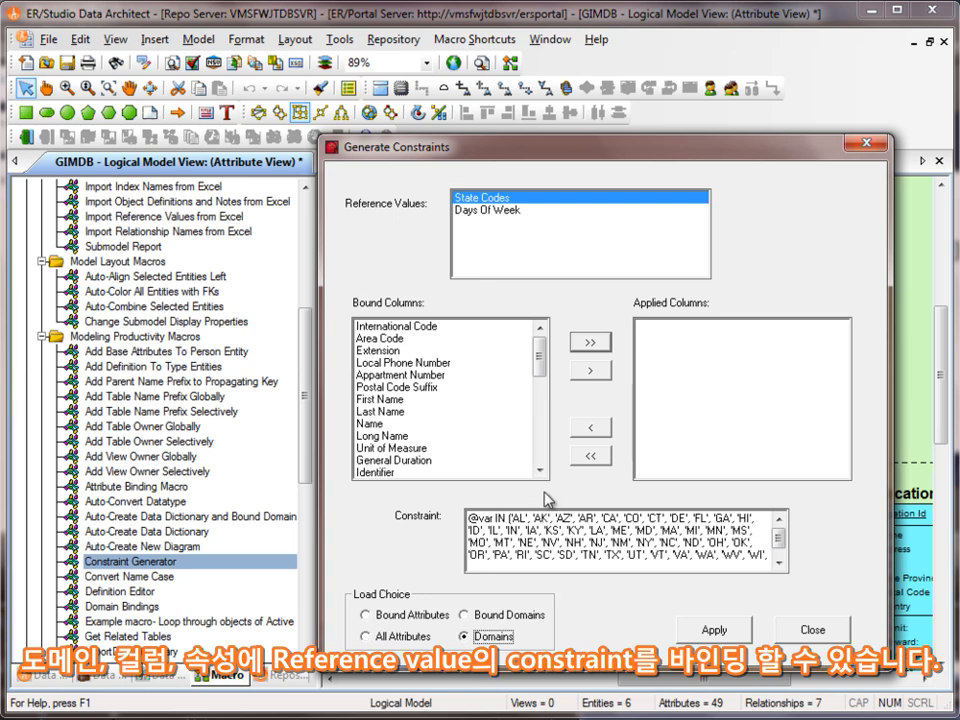
Step: Apply the State Codes constraint to the State Code domain and close the Generate Constraints dialog
drag(544, 366, 553, 432)
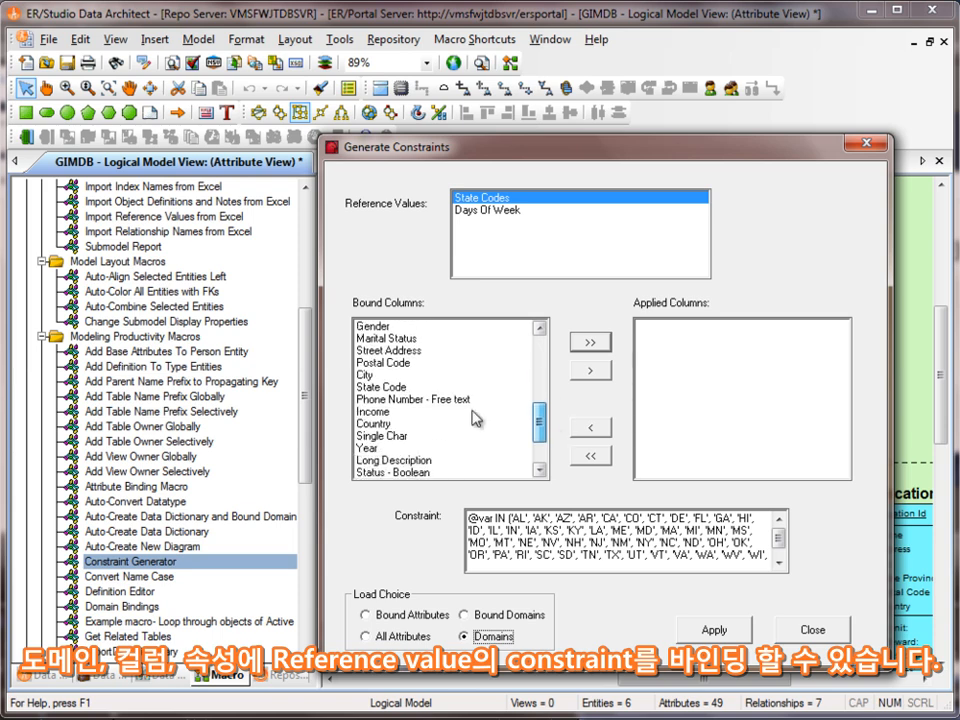
click(382, 387)
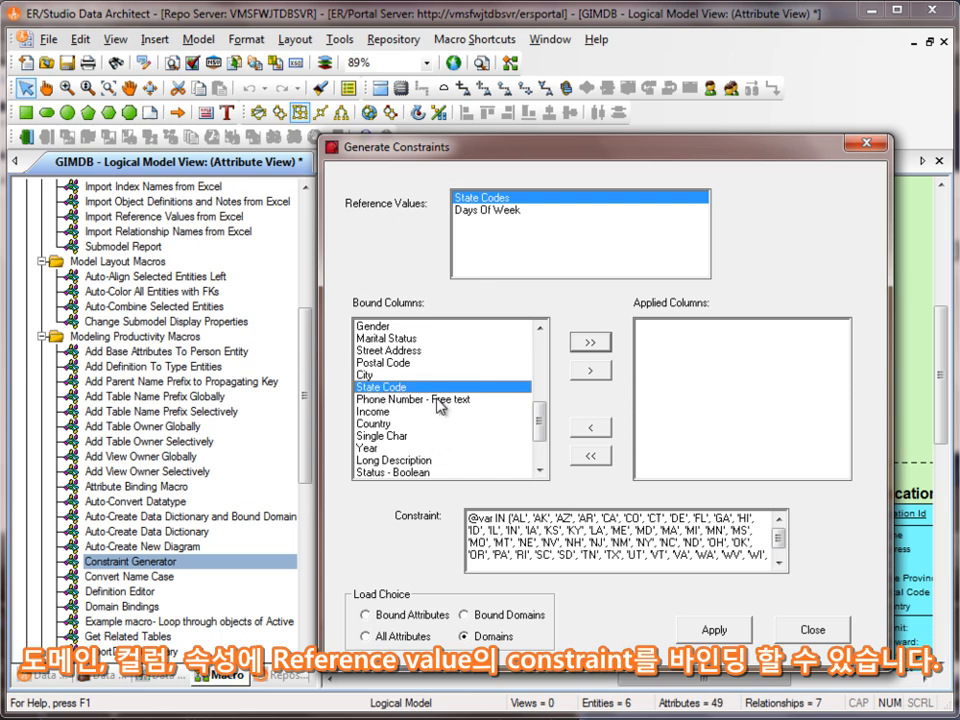
click(590, 370)
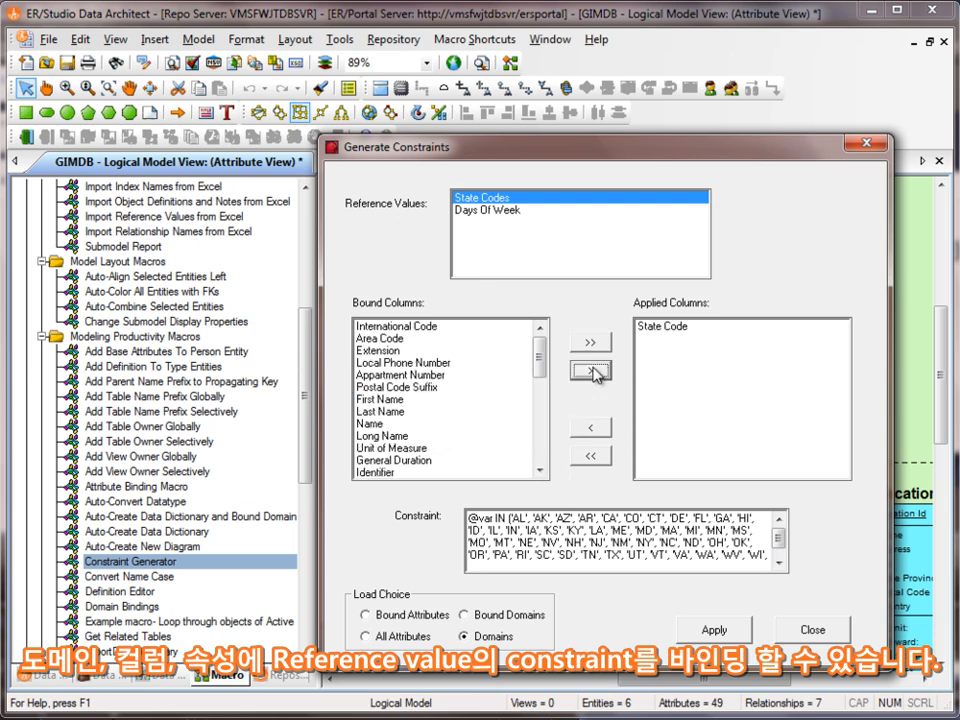
click(716, 632)
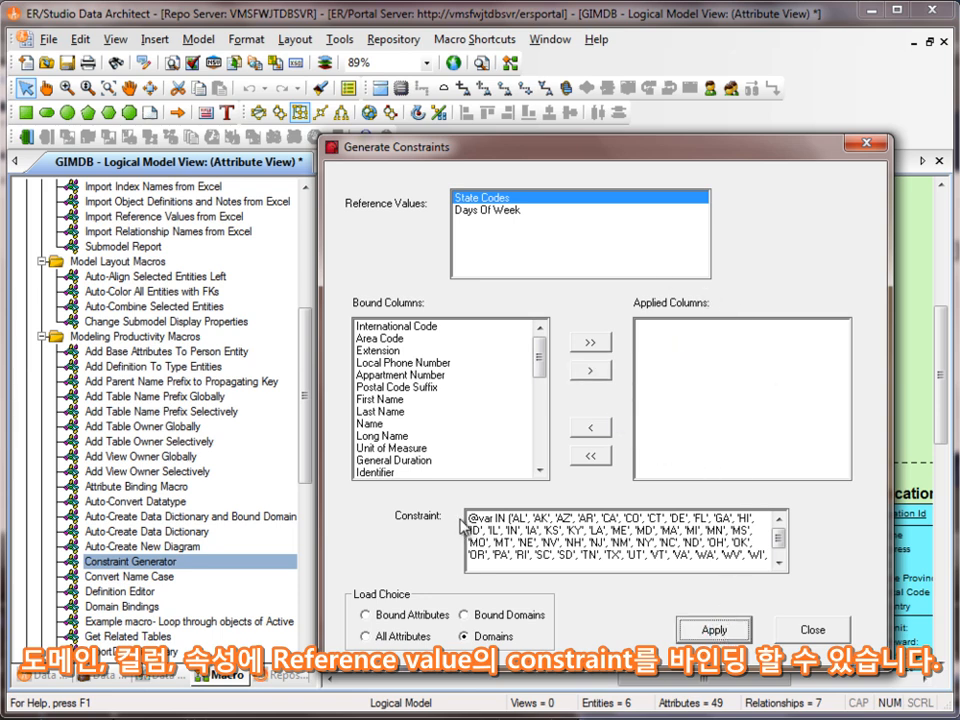
click(806, 628)
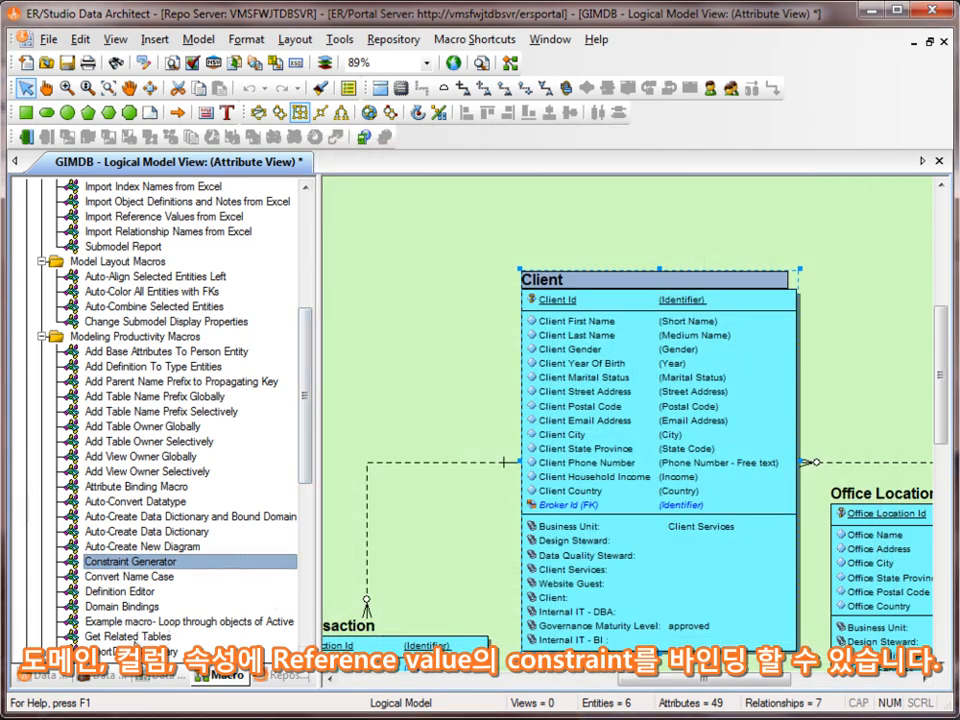
Step: Open the State Code domain in the data dictionary and check its rule and check constraint
click(112, 675)
click(140, 650)
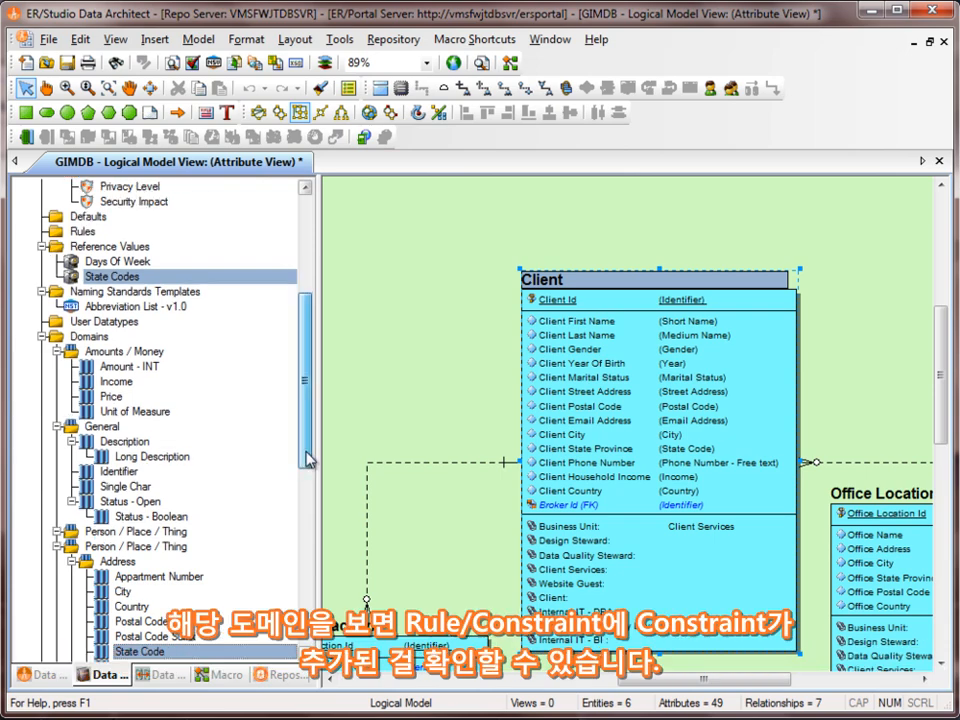
scroll(185, 600, down, 2)
double_click(188, 551)
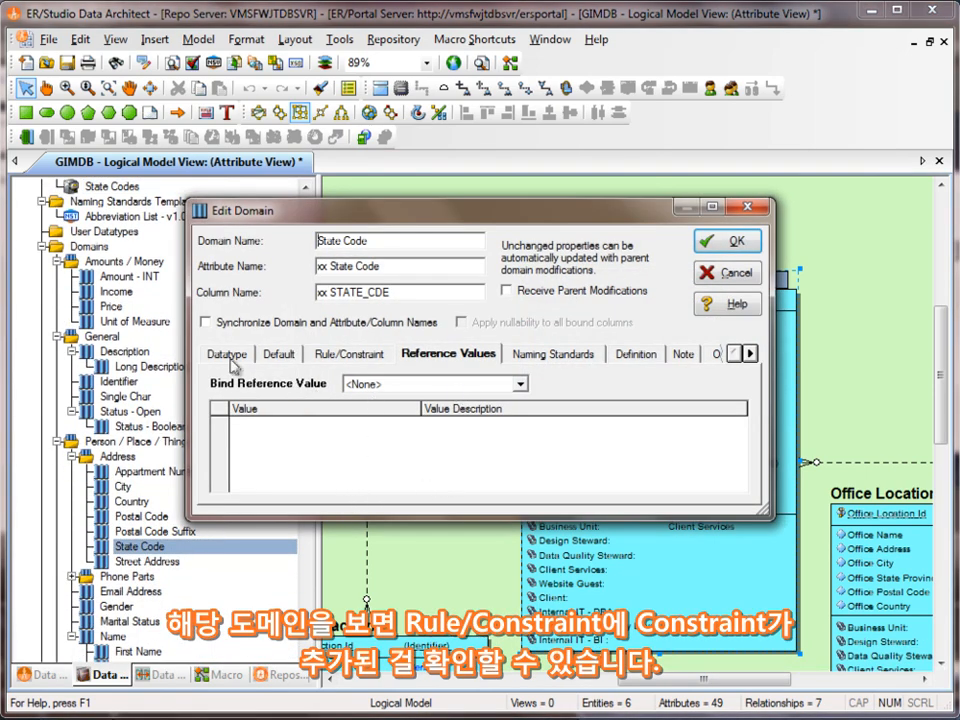
click(350, 356)
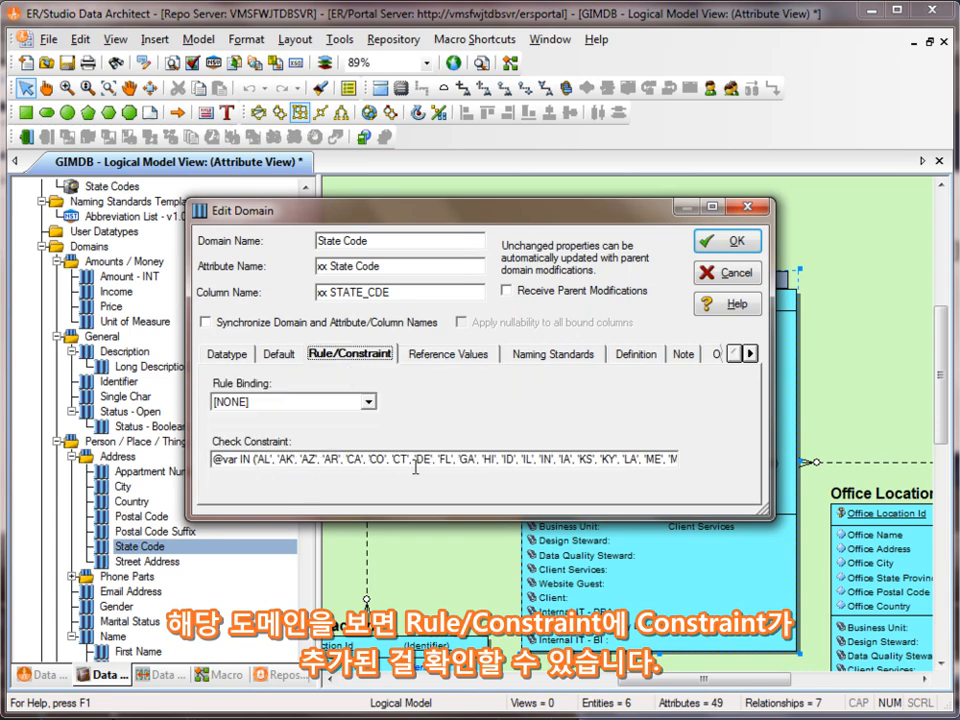
Step: Bind the State Codes reference value to the State Code domain and save the domain
click(451, 357)
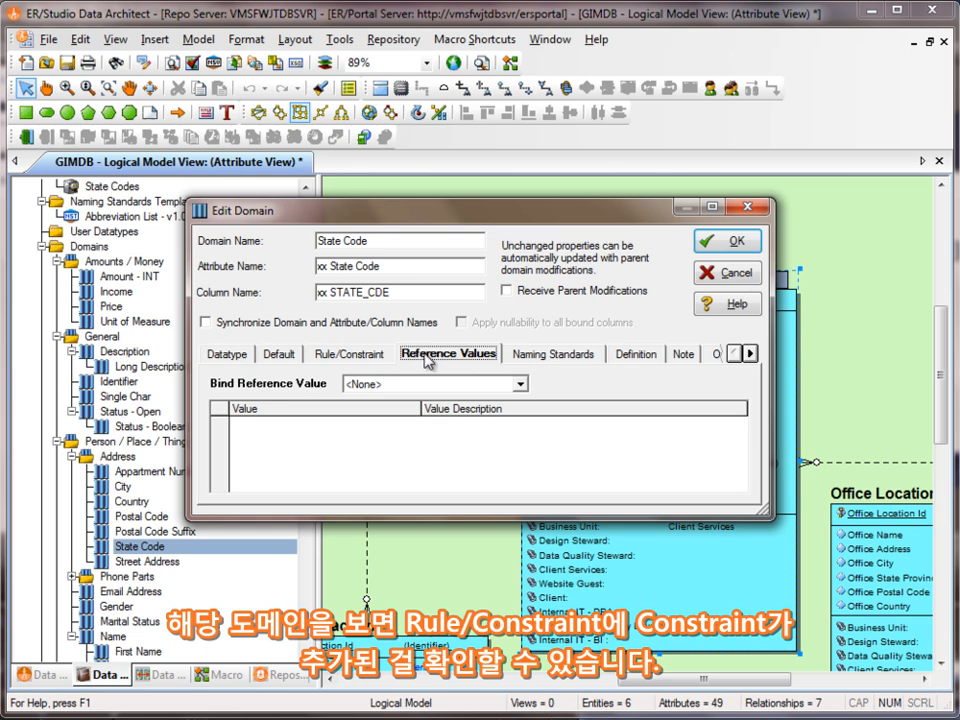
click(519, 386)
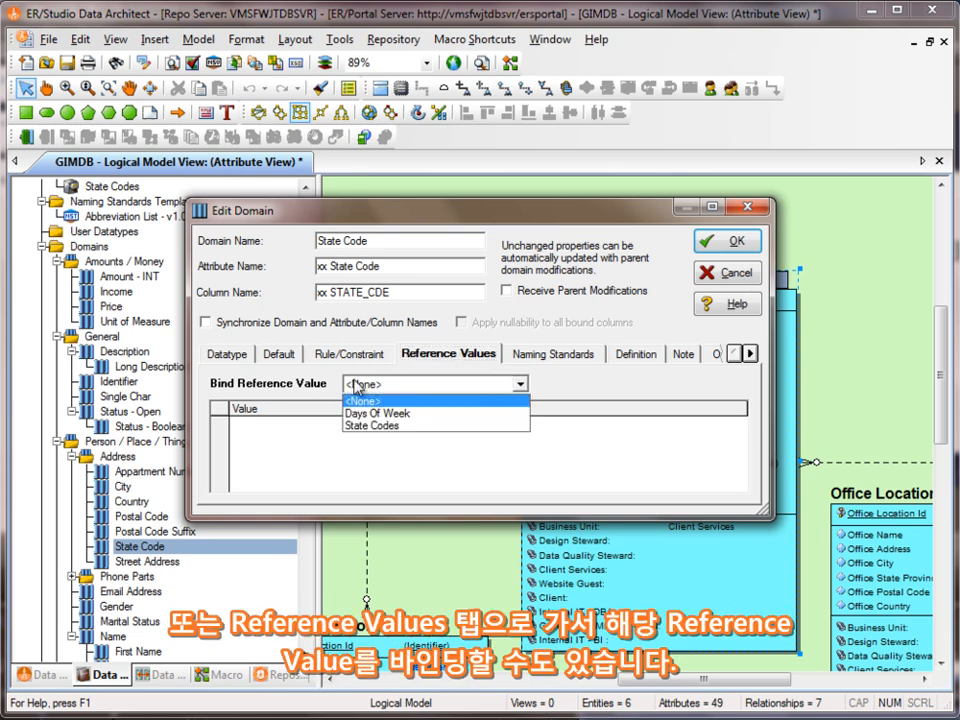
click(362, 425)
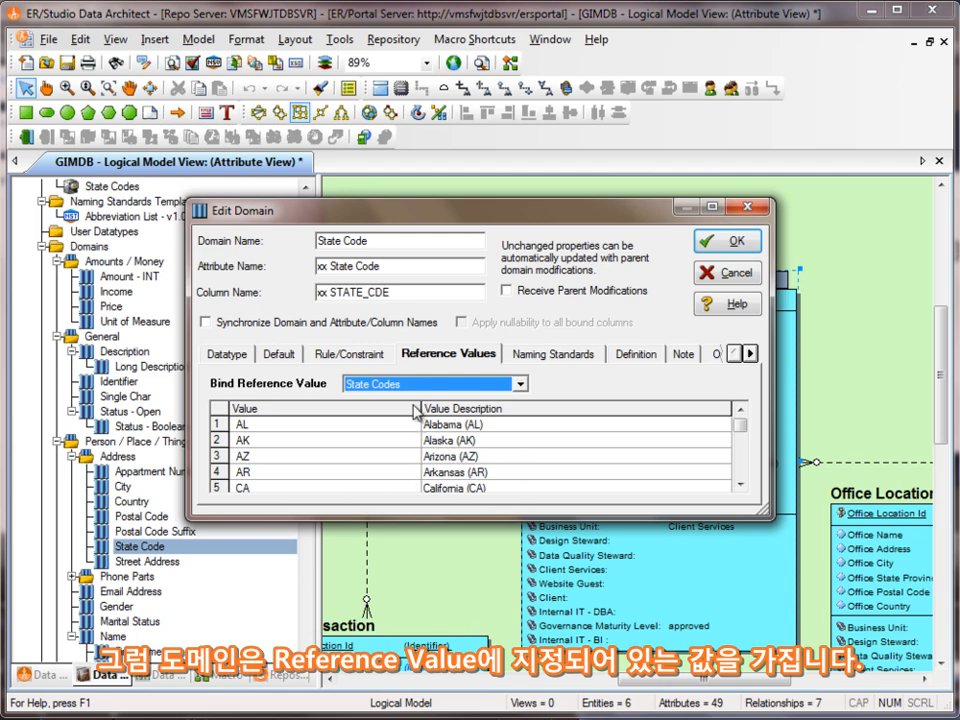
click(737, 242)
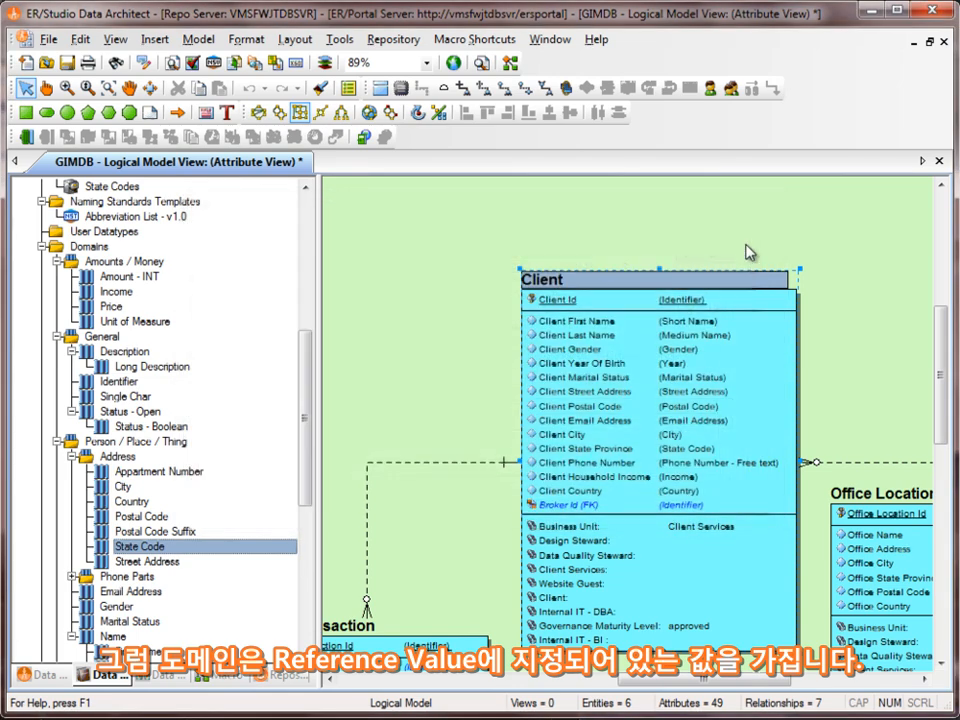
Step: Open the Client entity's Client State Province attribute and check its check constraint and reference values
double_click(595, 418)
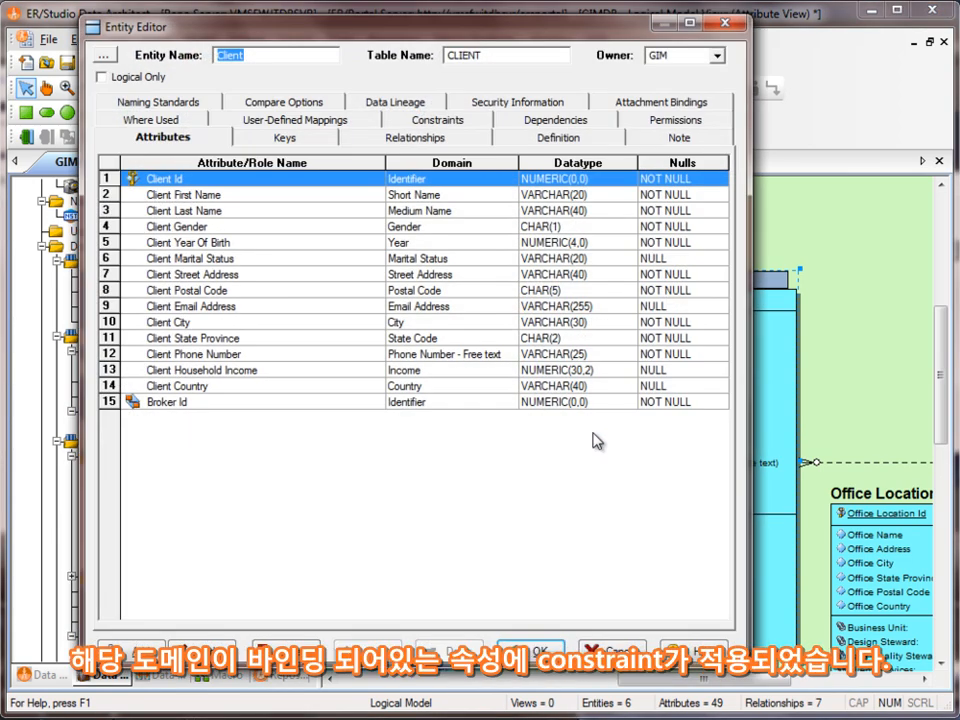
double_click(234, 340)
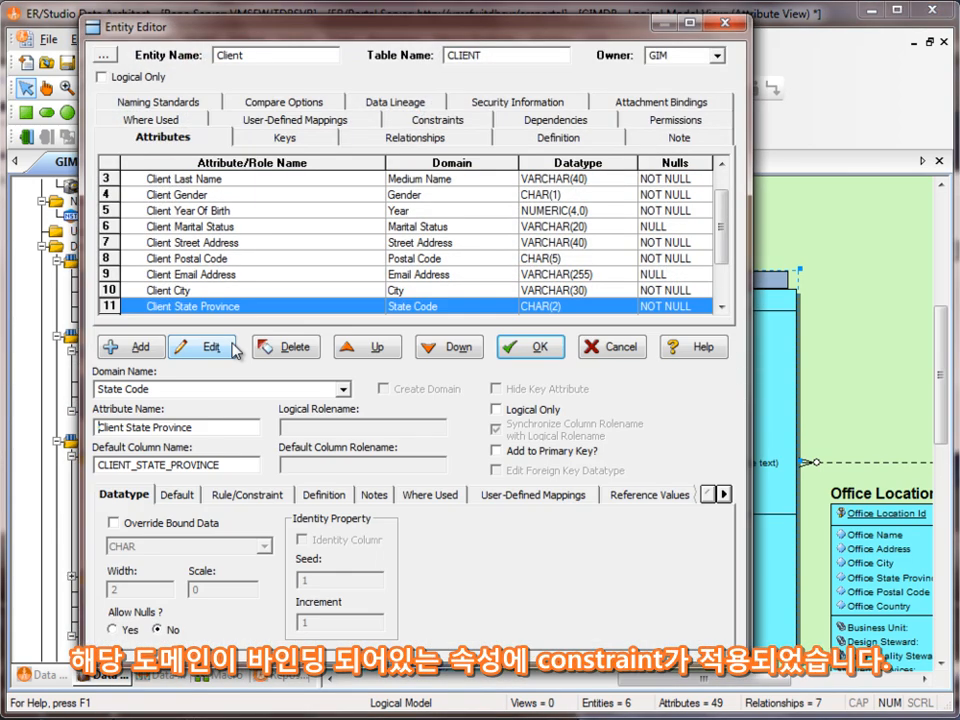
click(226, 495)
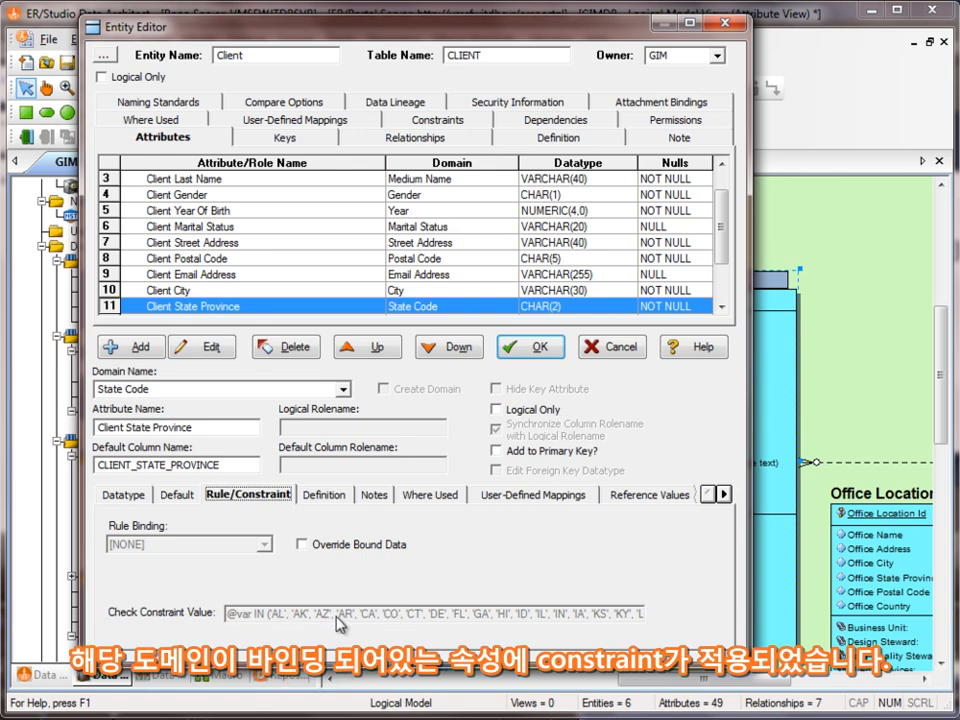
click(636, 495)
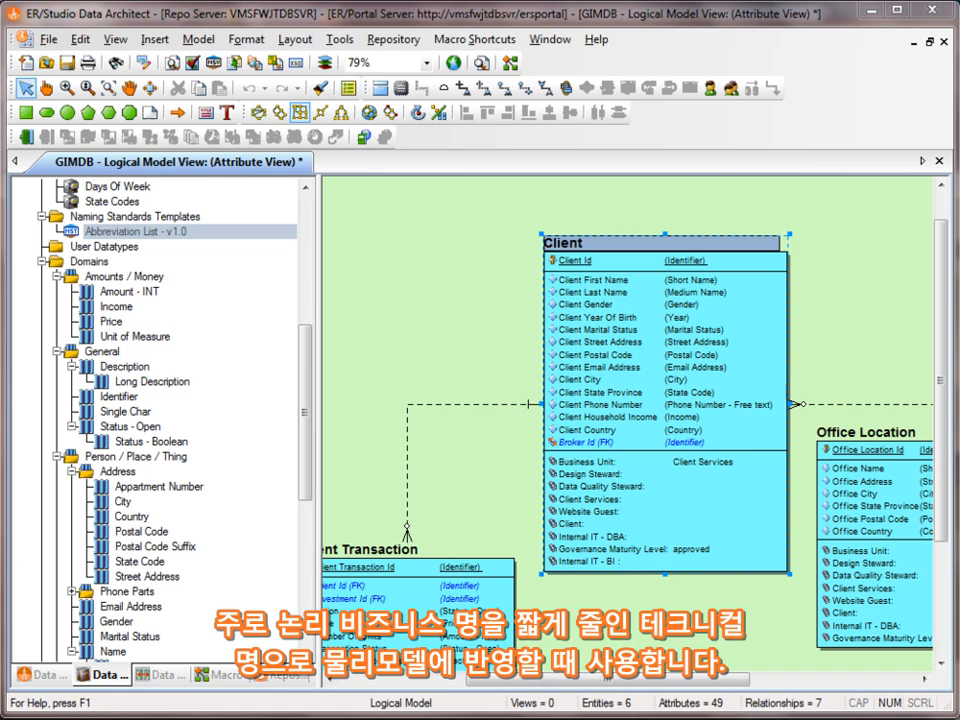
Step: Open the GIM_OLTP physical model and examine the column names of the CLIENT table
click(40, 675)
double_click(92, 367)
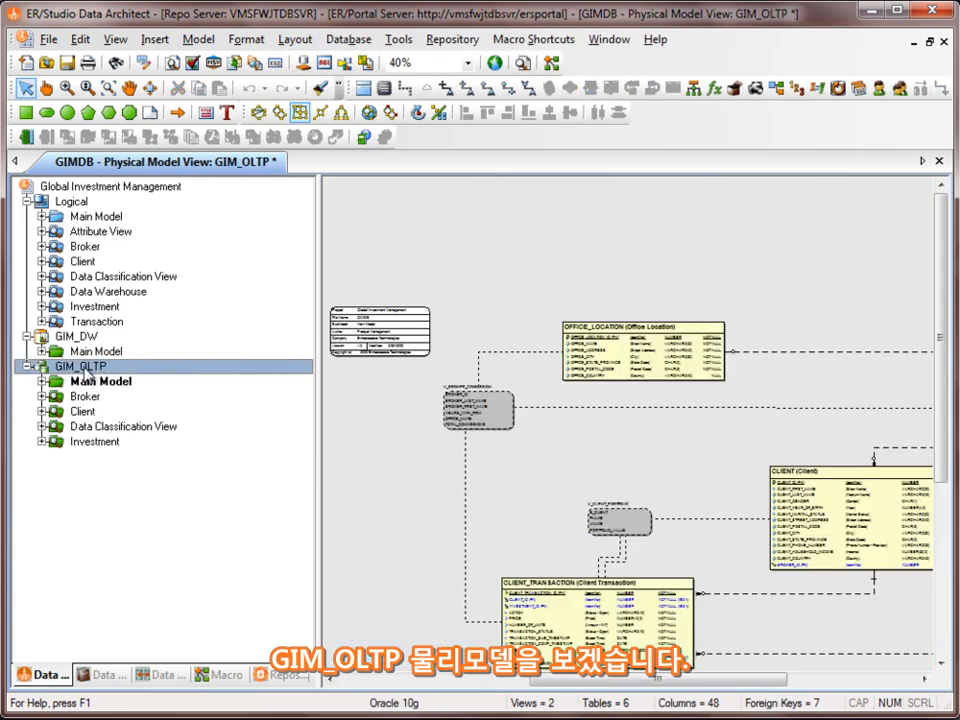
click(88, 88)
click(797, 452)
click(797, 452)
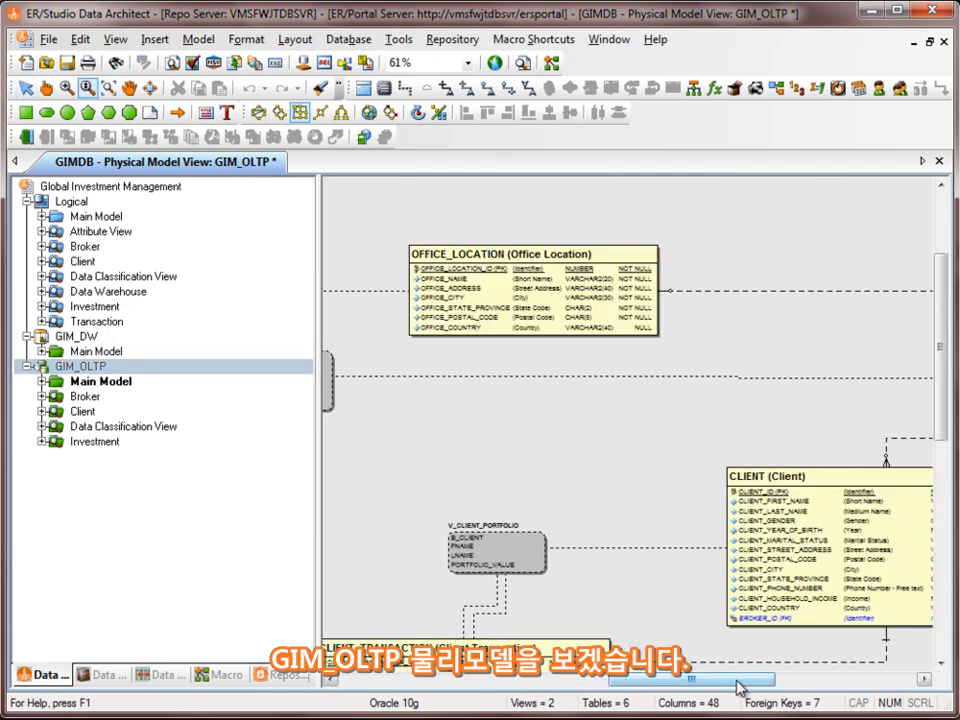
drag(737, 682, 781, 682)
click(688, 545)
scroll(712, 500, down, 2)
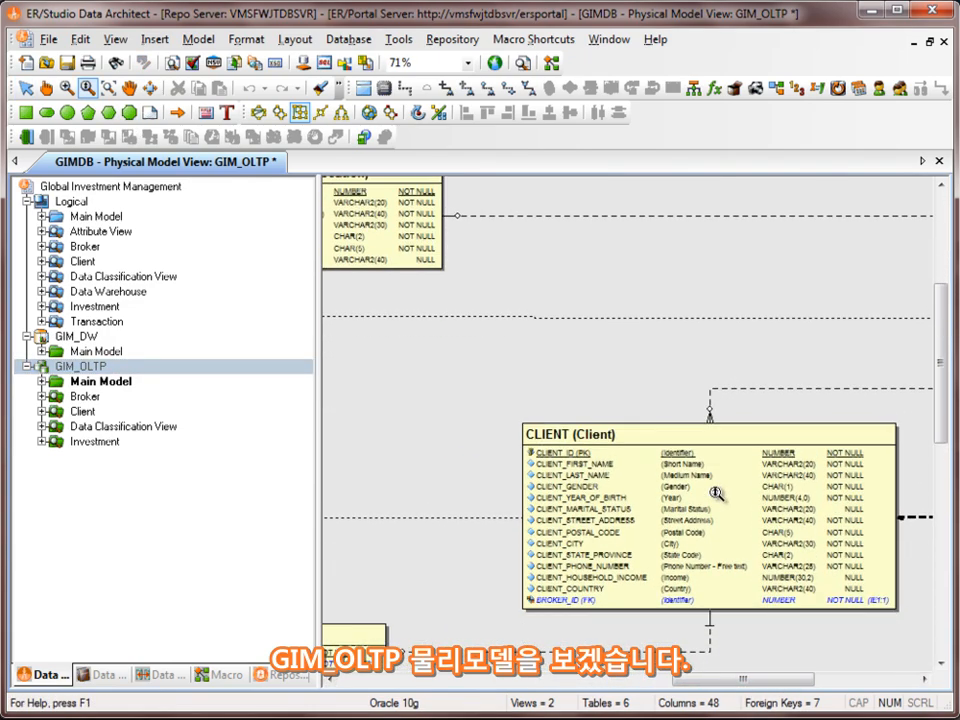
scroll(716, 493, down, 1)
click(658, 490)
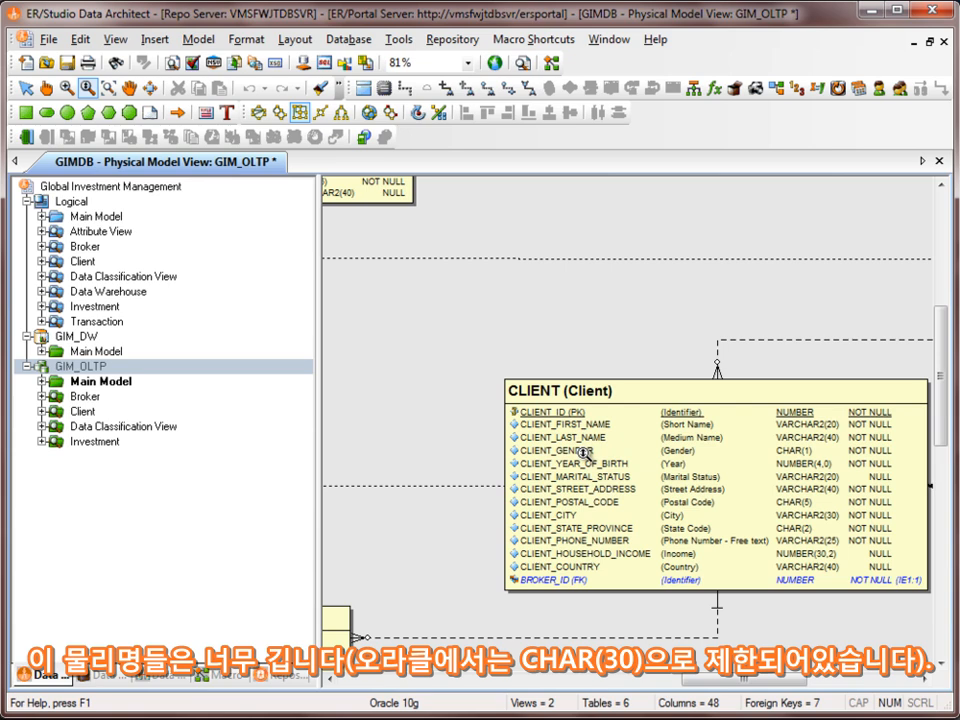
Step: Open the Abbreviation List - v1.0 naming standards template and review its logical and physical naming conventions
click(100, 677)
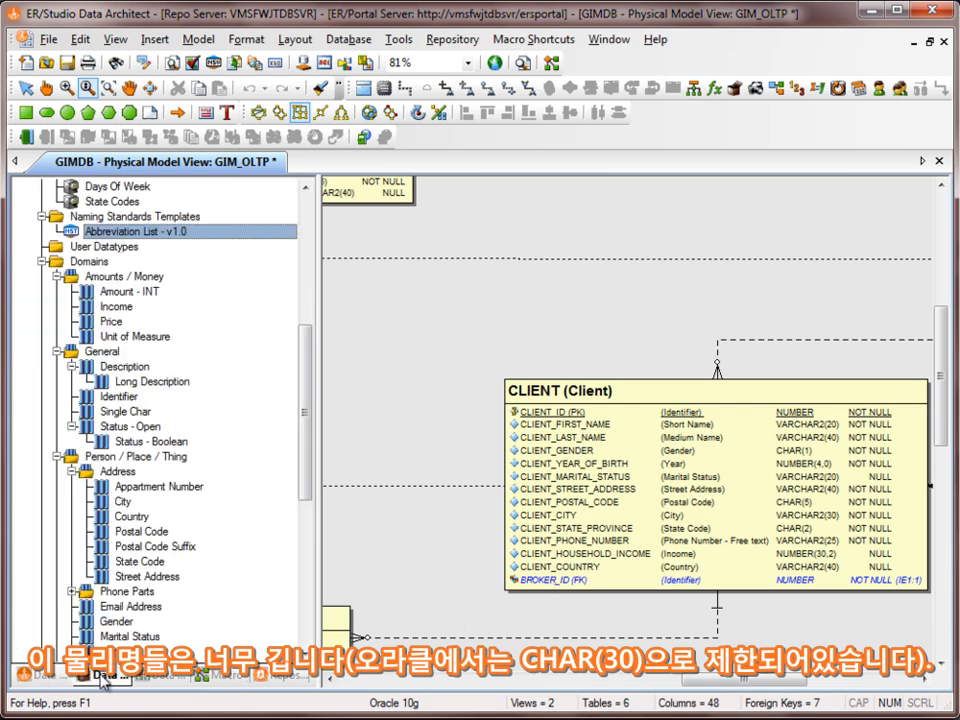
scroll(268, 400, up, 2)
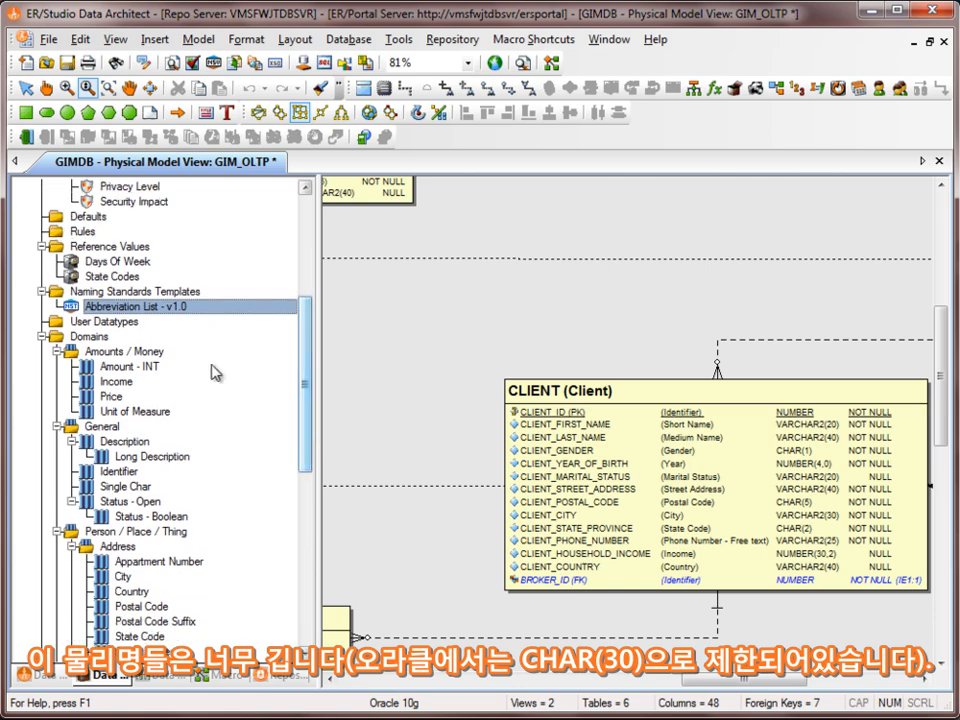
double_click(150, 310)
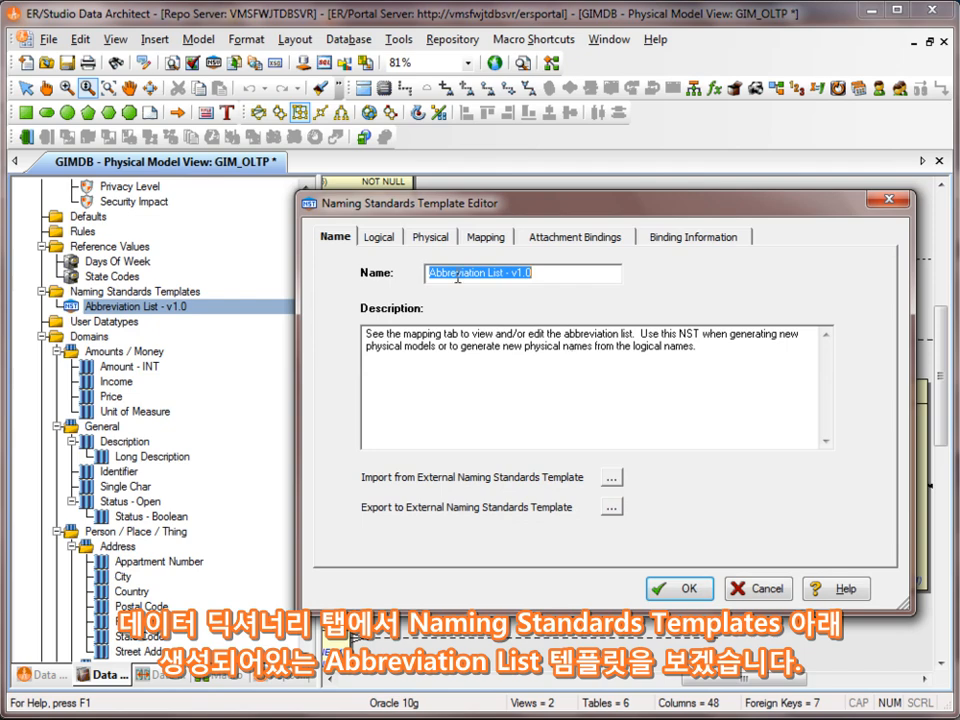
drag(484, 206, 300, 185)
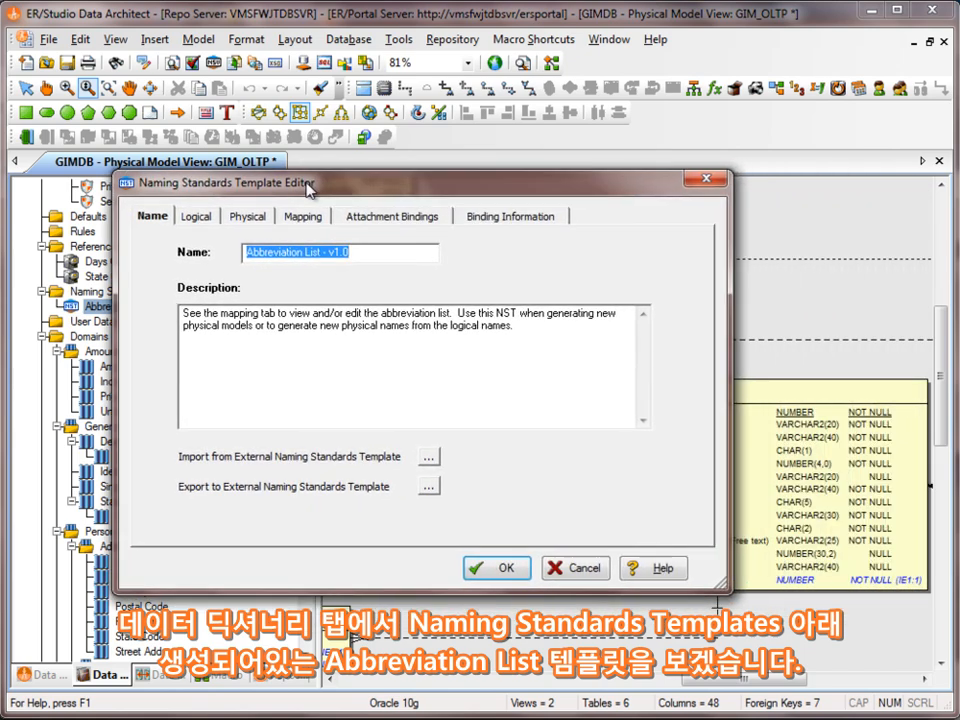
click(197, 217)
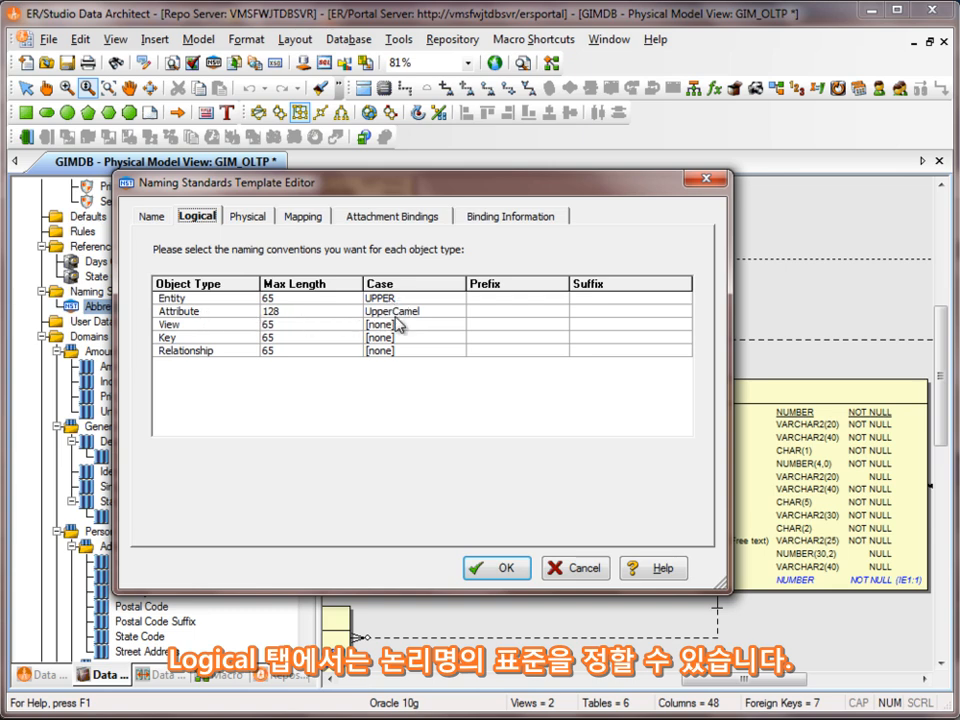
click(252, 218)
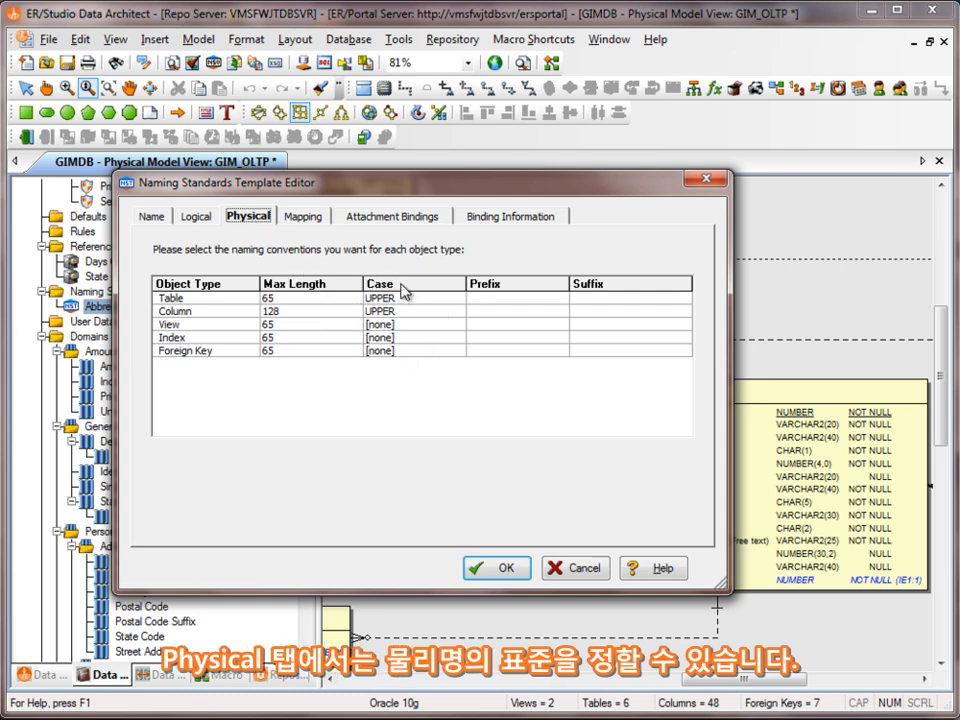
Step: Review the template's abbreviation mapping, word separation options and order of name parts, and close the template editor
click(304, 216)
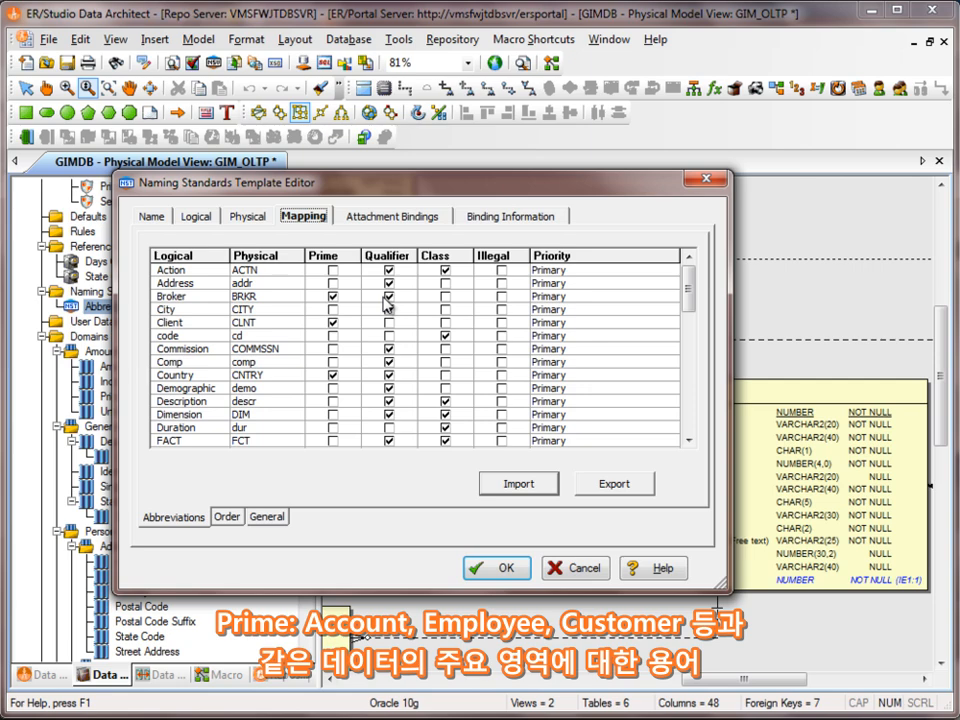
click(268, 517)
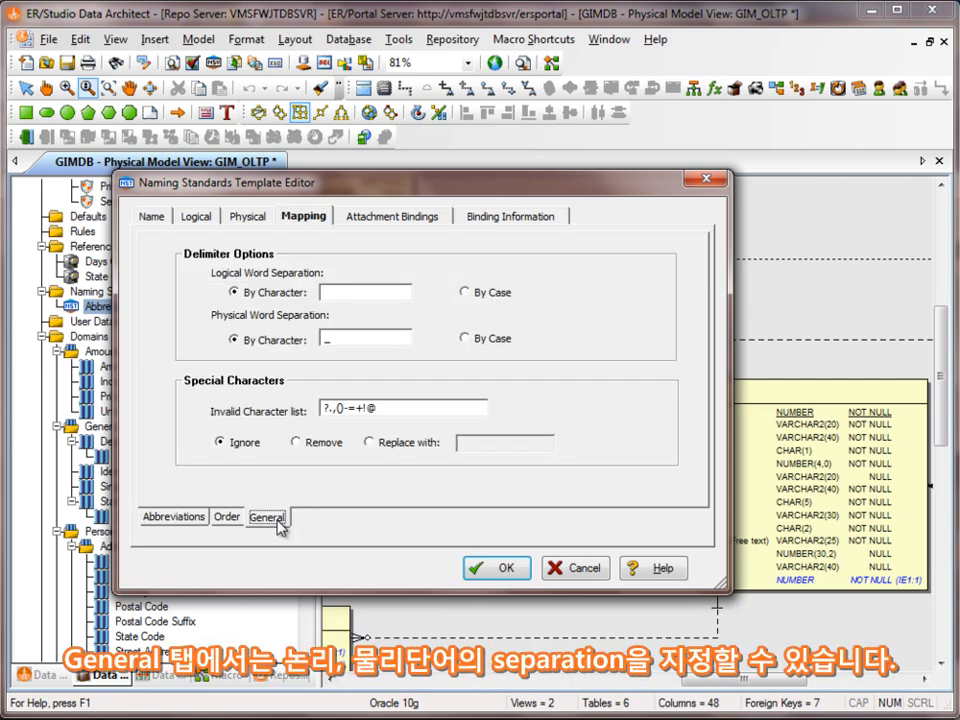
click(343, 339)
click(326, 292)
drag(338, 294, 308, 291)
click(228, 518)
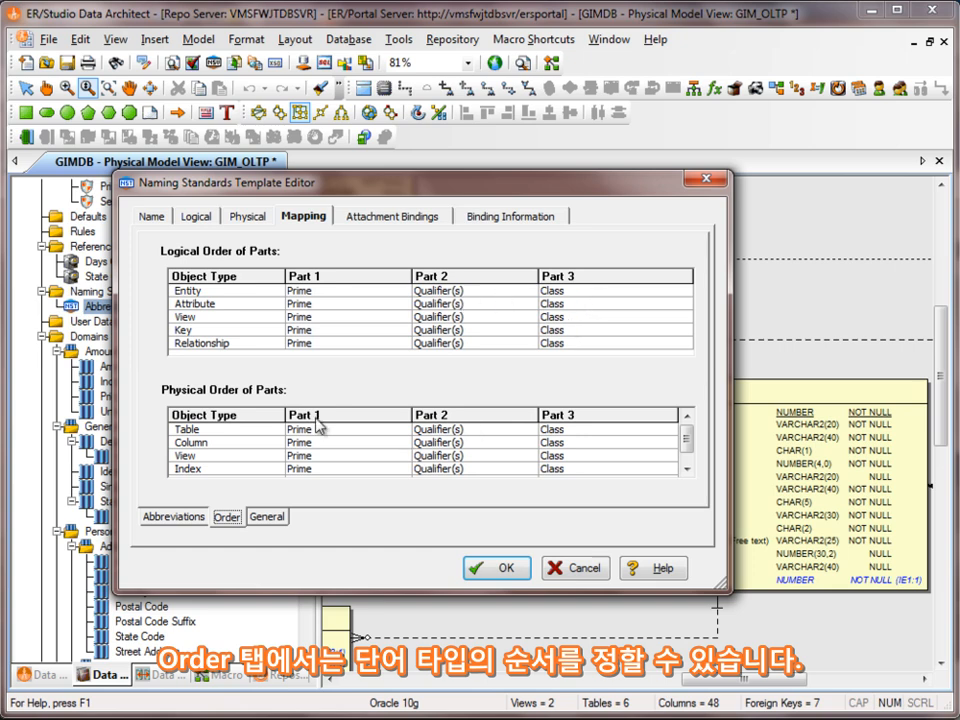
click(162, 519)
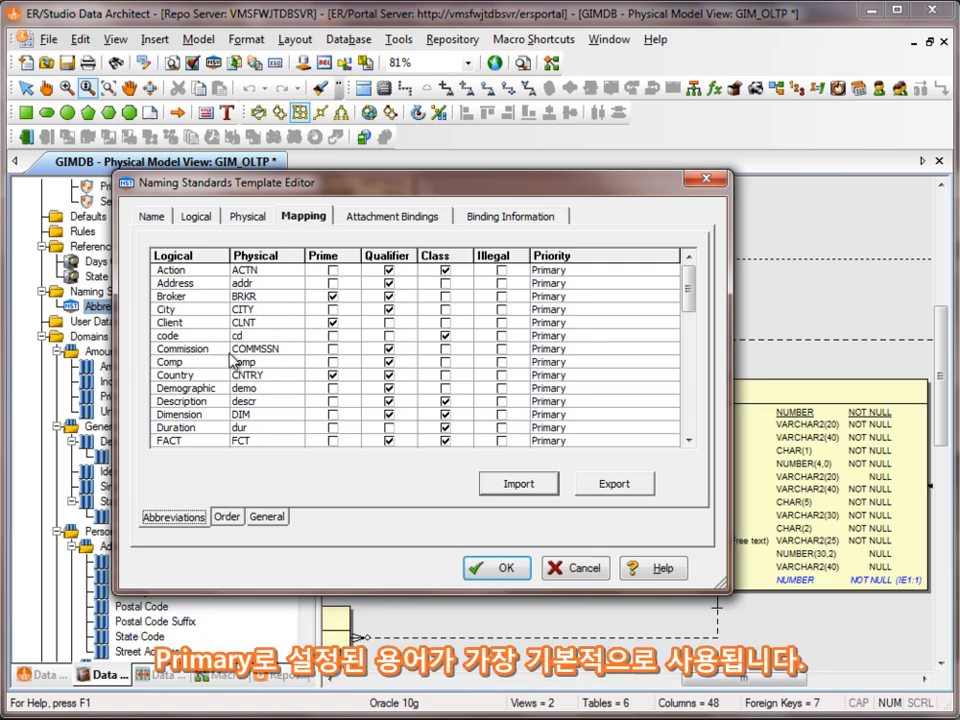
click(502, 568)
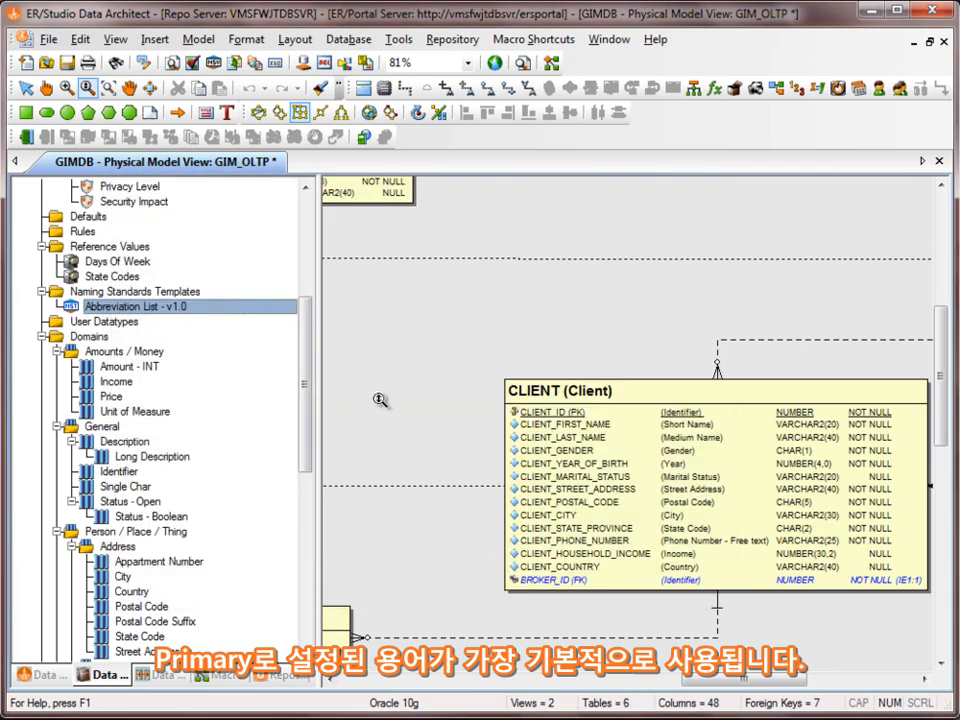
Step: Set up the Naming Standards Utility with the Abbreviation List - v1.0 template, translating from Logical source names to Physical target names
click(198, 40)
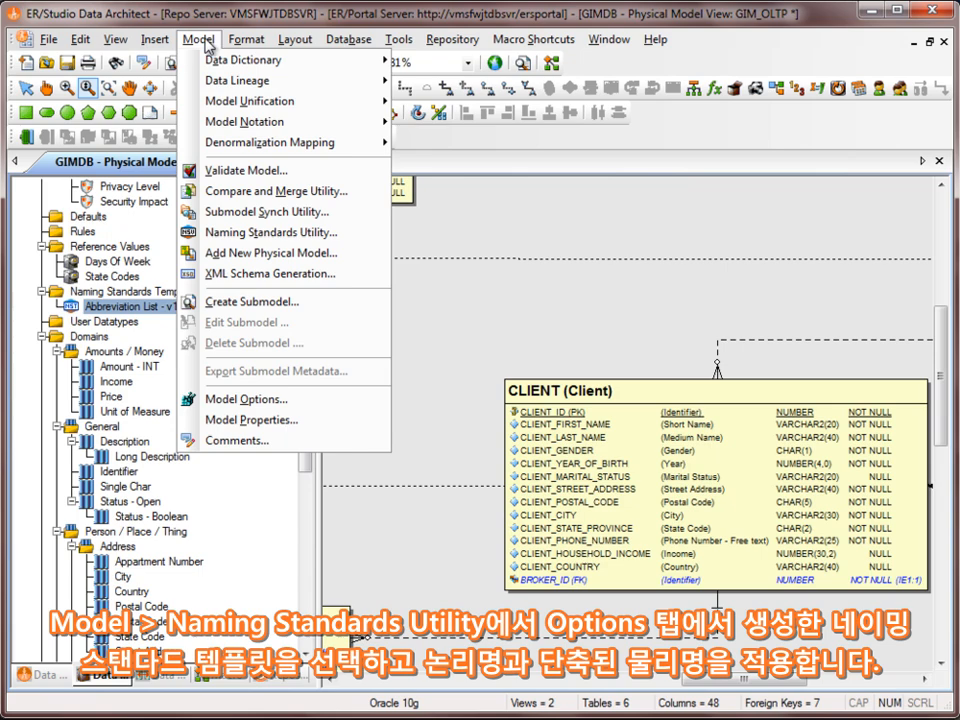
click(212, 232)
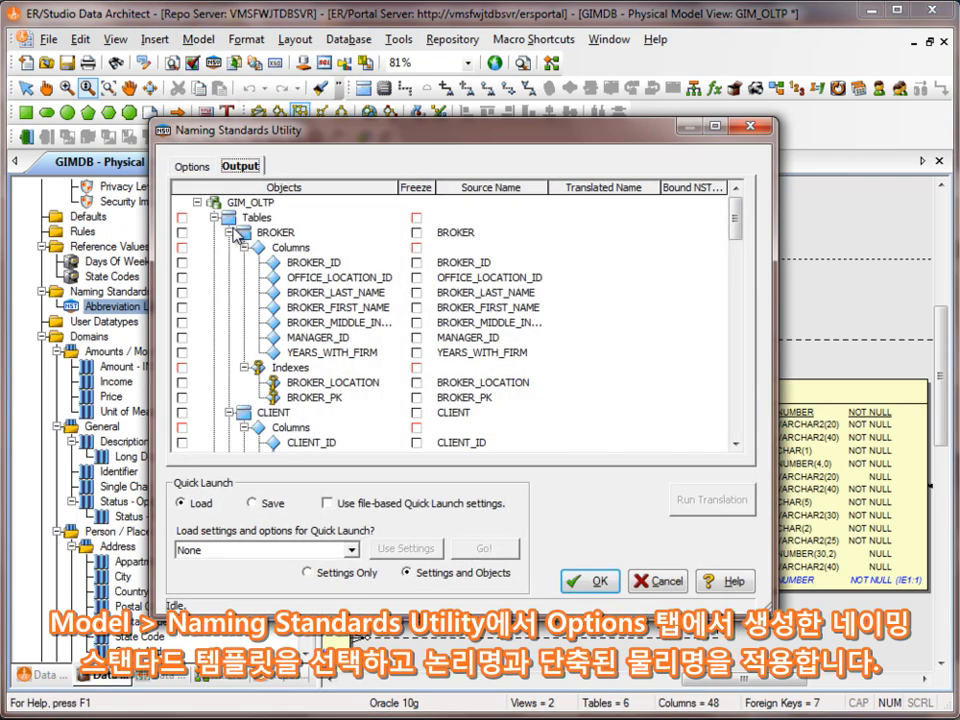
click(195, 167)
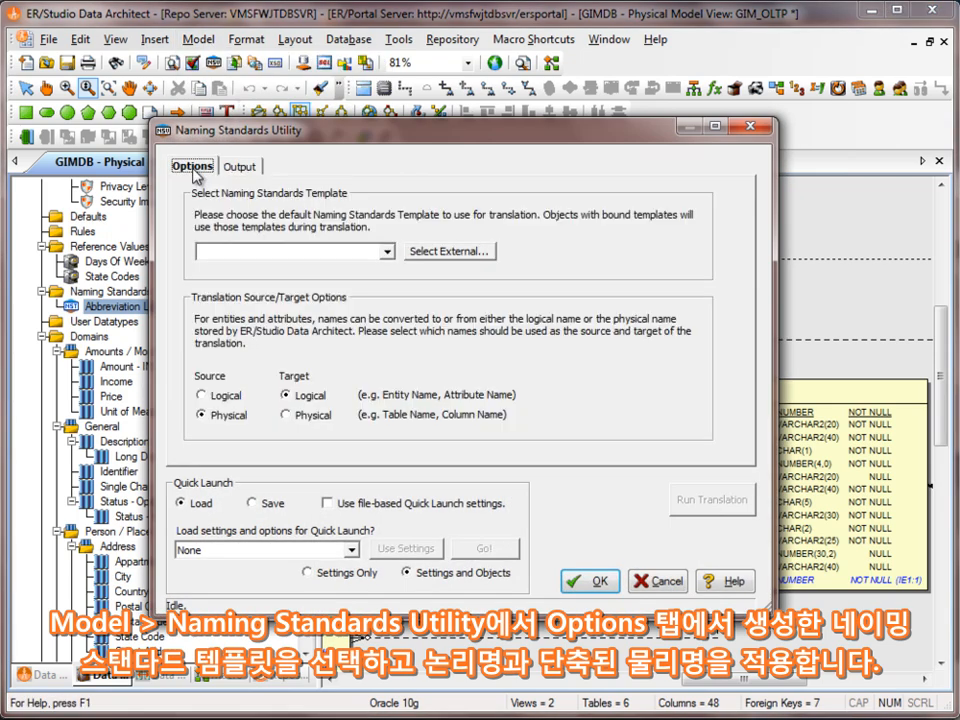
click(387, 252)
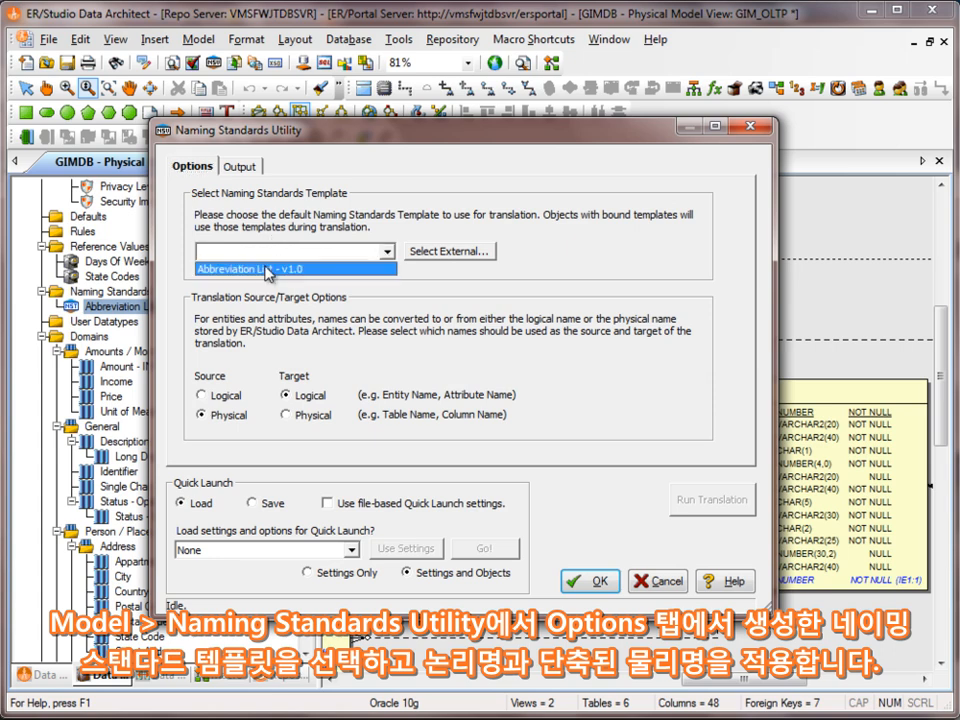
click(268, 269)
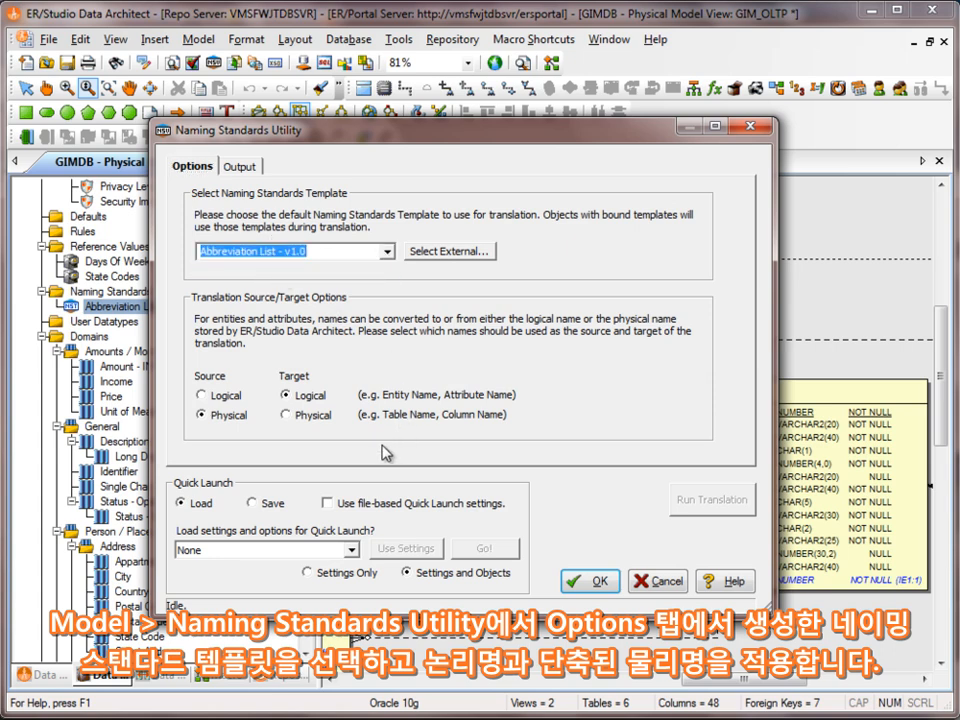
click(203, 396)
click(288, 415)
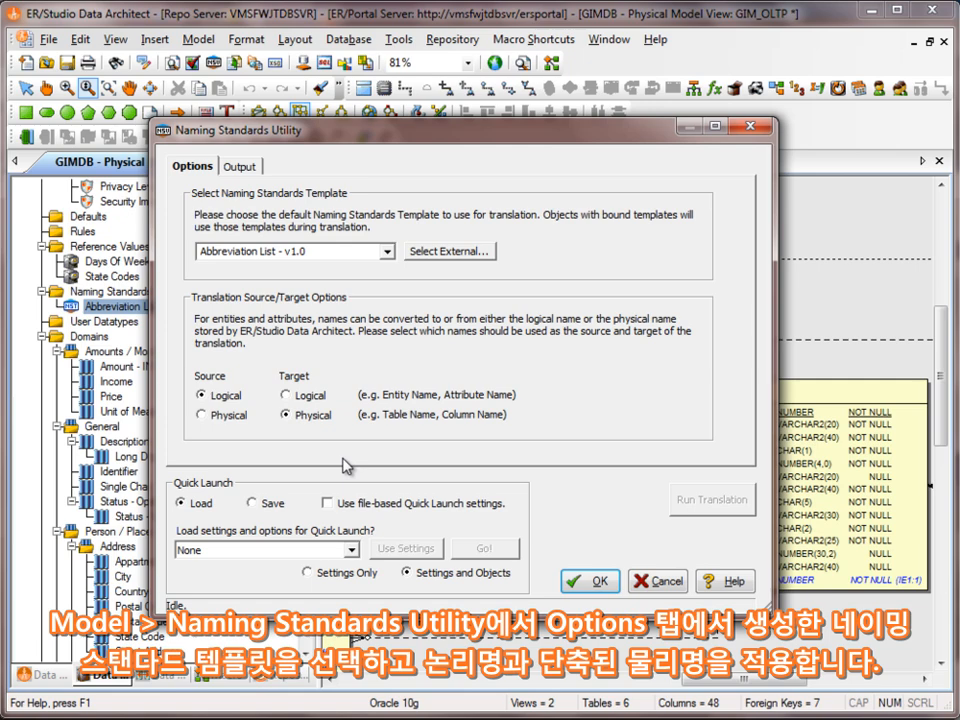
Step: Select all GIM_OLTP objects for translation, run the translation and apply the translated names to the model
click(240, 166)
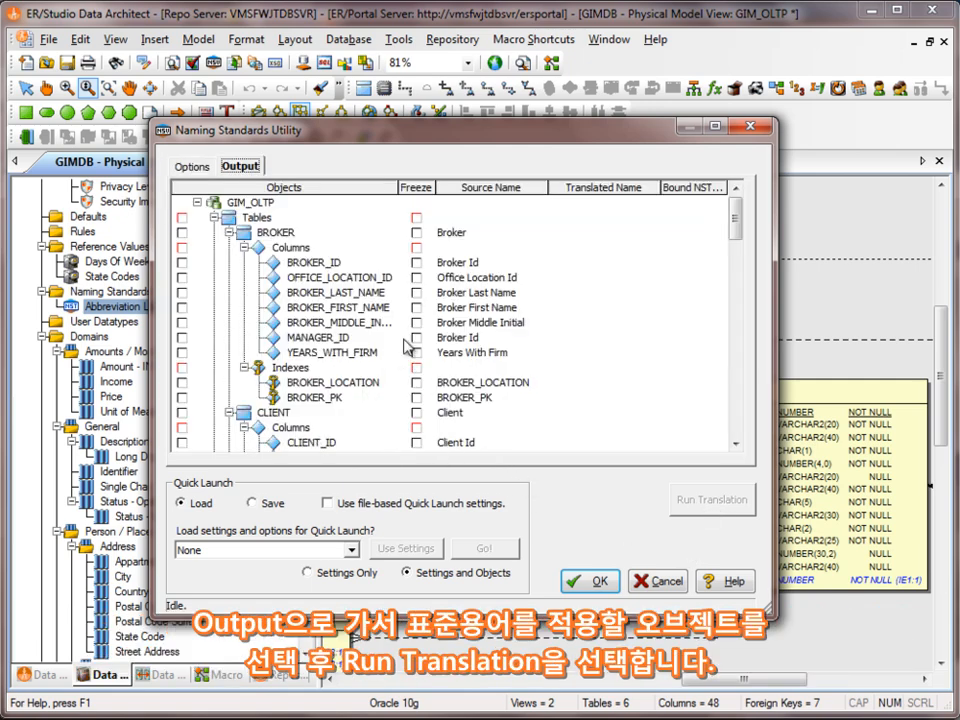
right_click(258, 204)
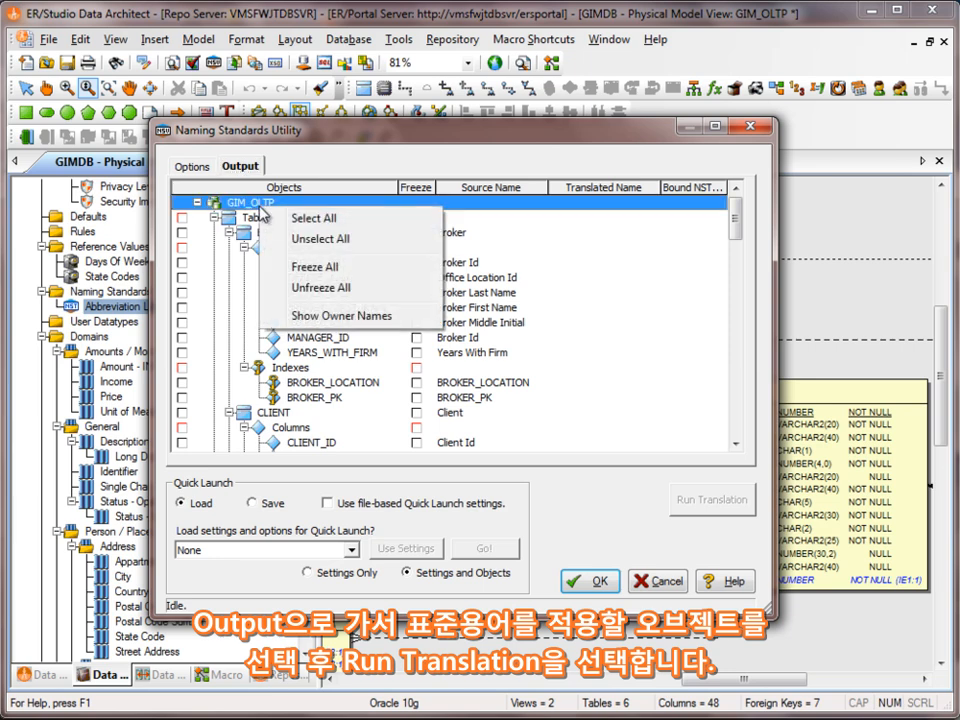
click(310, 219)
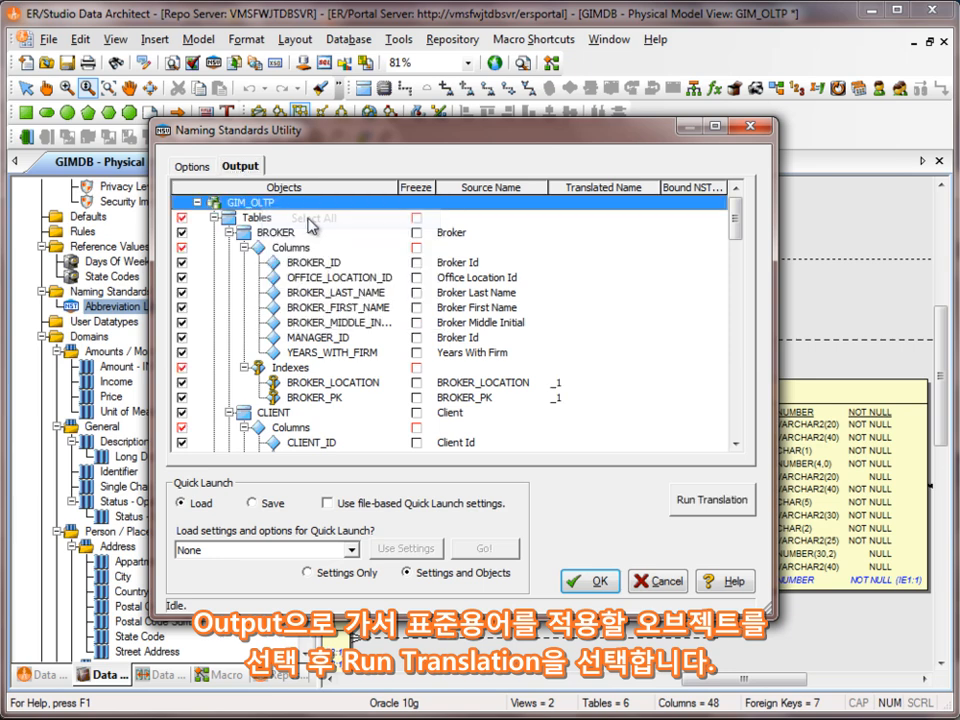
click(713, 510)
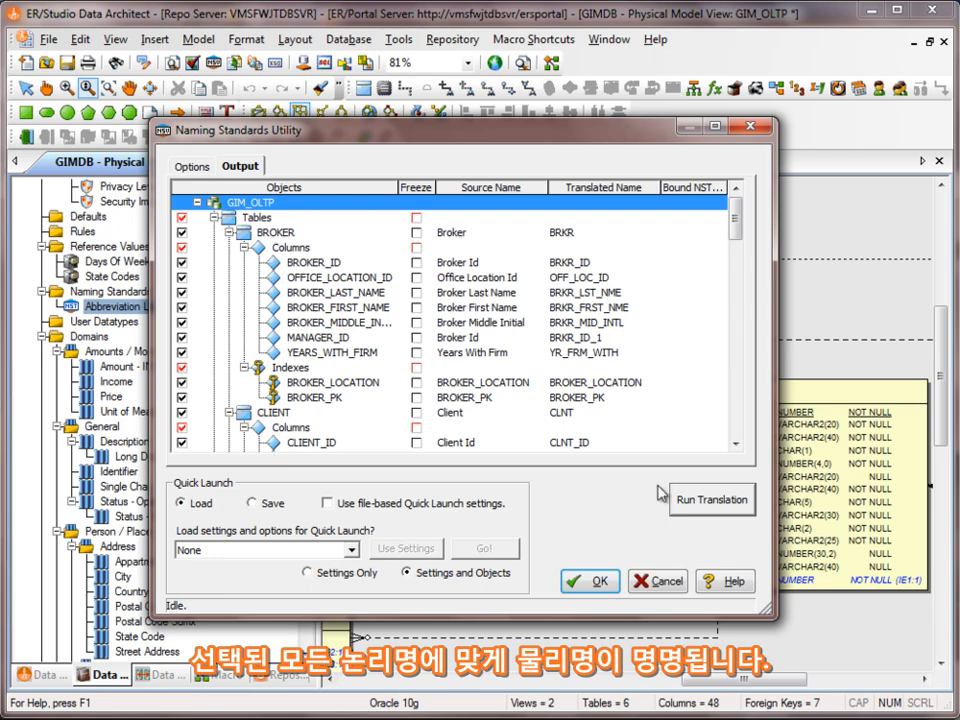
click(600, 582)
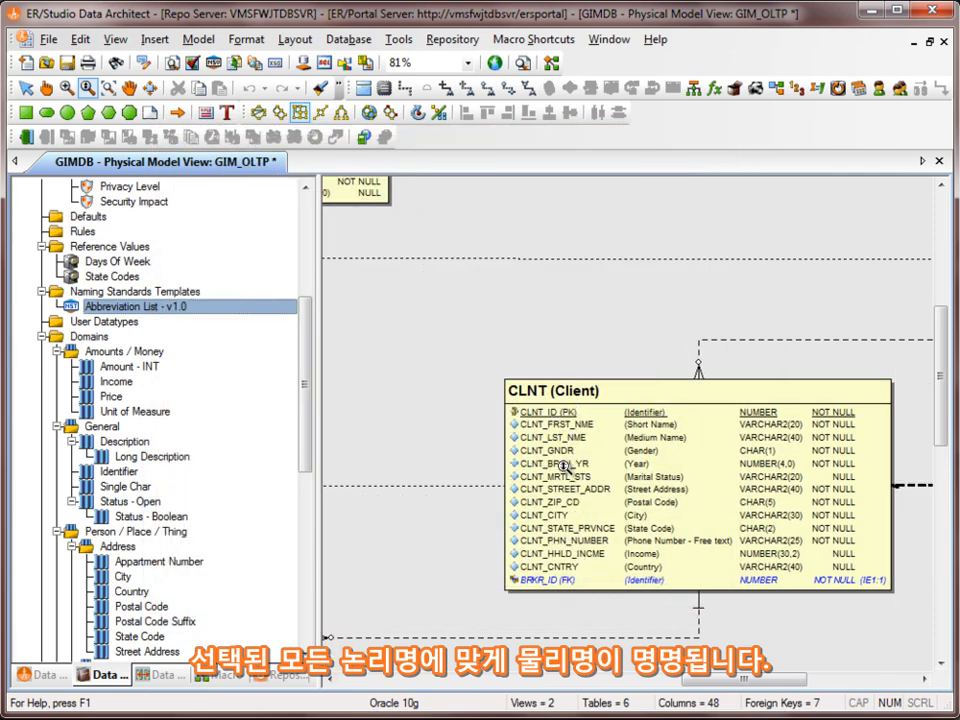
key(Escape)
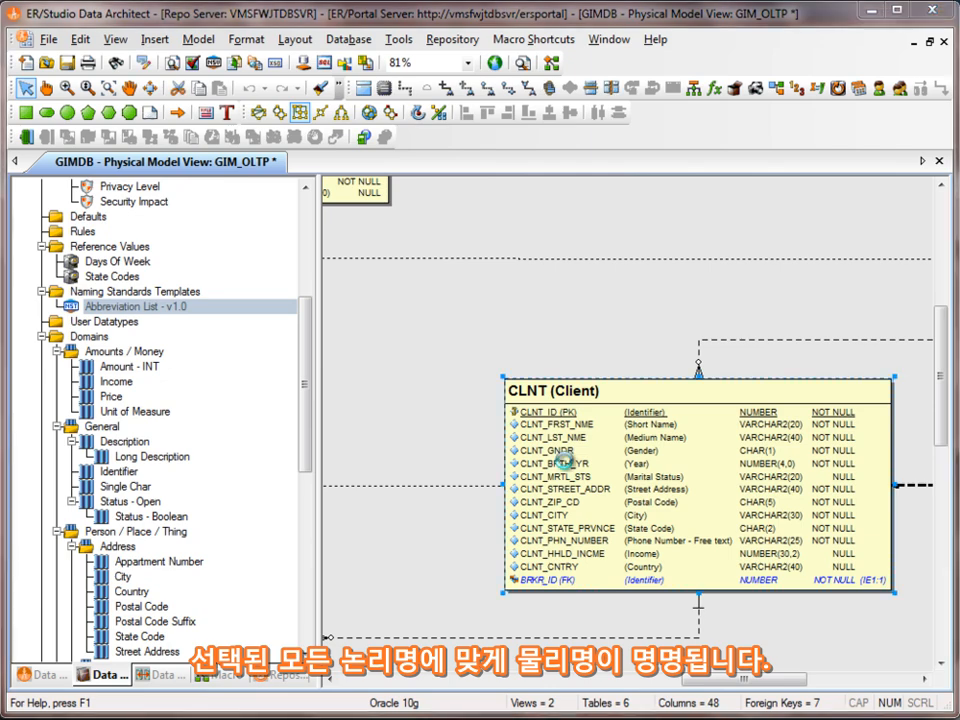
Step: Open the CLNT table for editing, show its columns, and compare its logical entity name with its physical table name
double_click(566, 467)
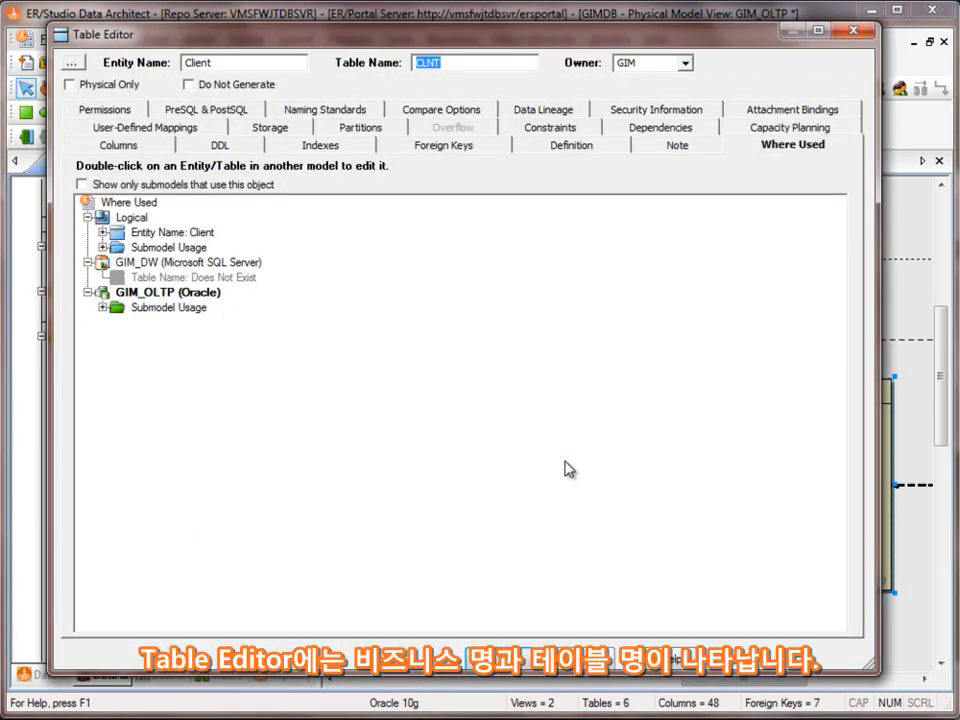
click(121, 147)
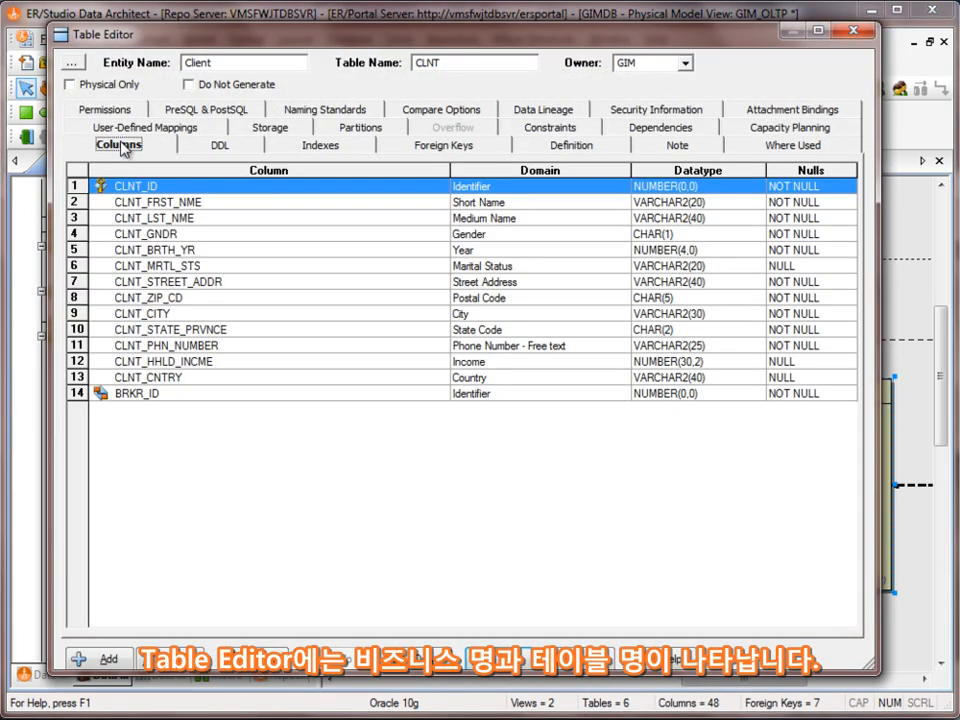
double_click(187, 63)
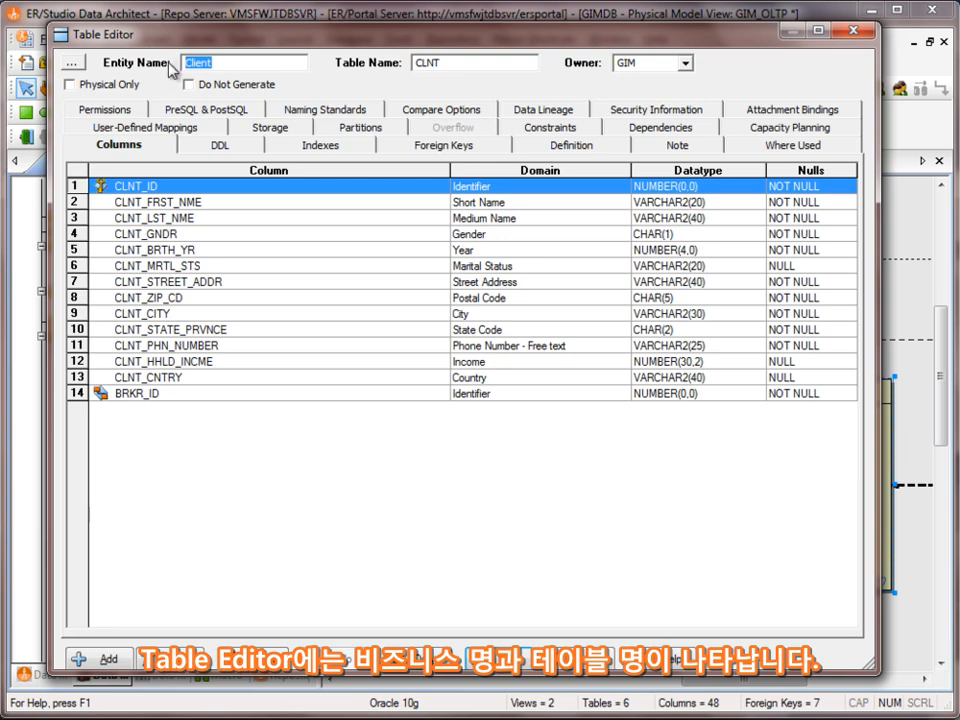
drag(462, 62, 394, 64)
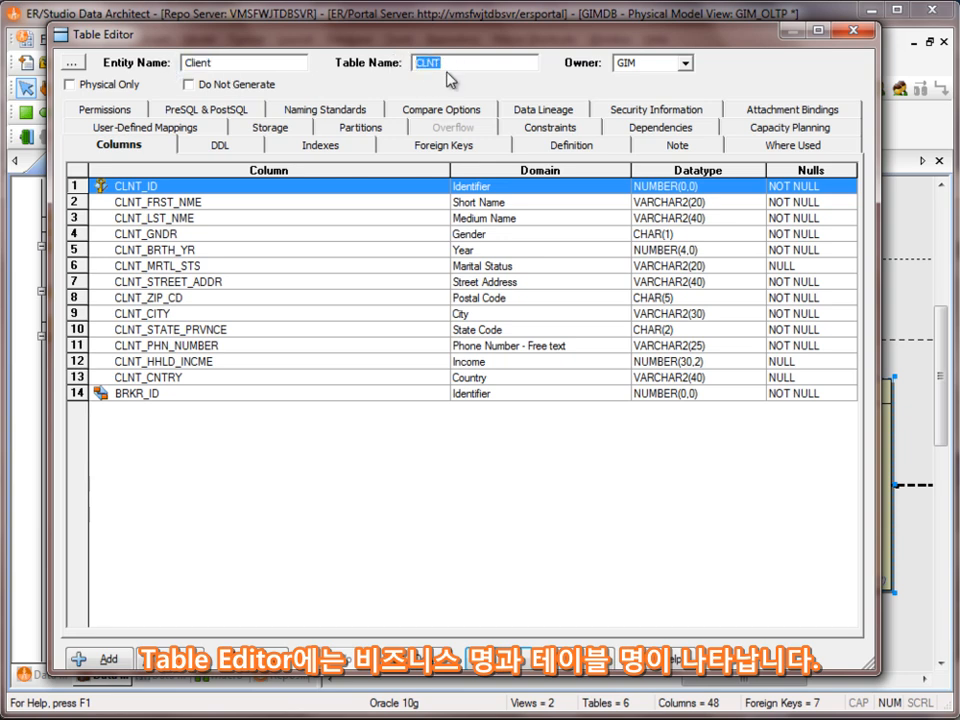
Step: Open the CLNT_BRTH_YR column's details, compare its attribute name with its default column name, and close the table editor
click(180, 252)
double_click(181, 254)
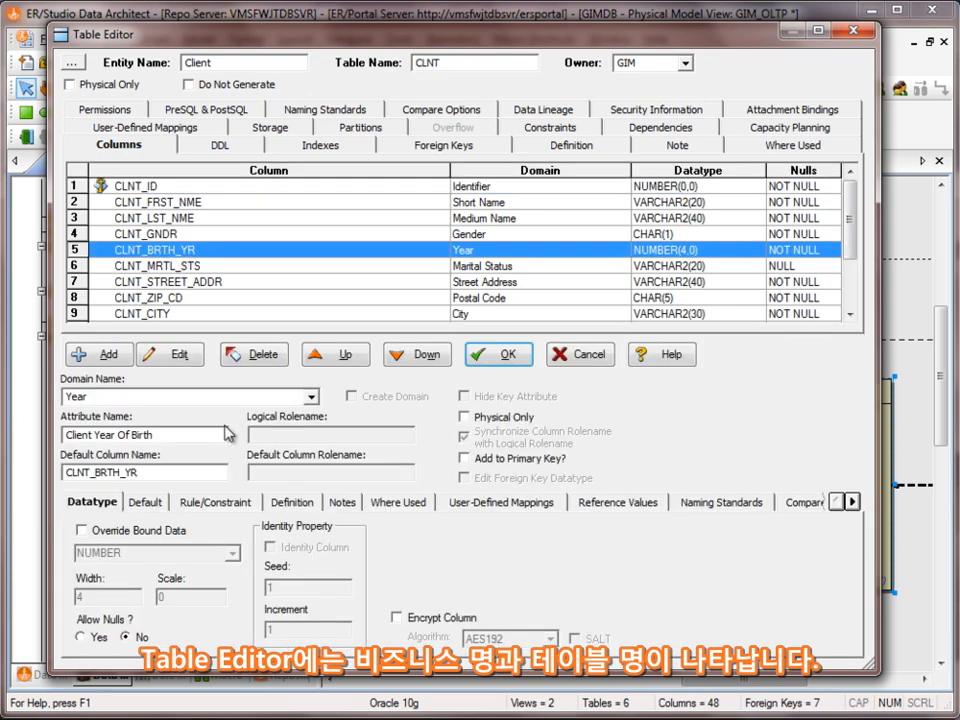
drag(197, 438, 60, 433)
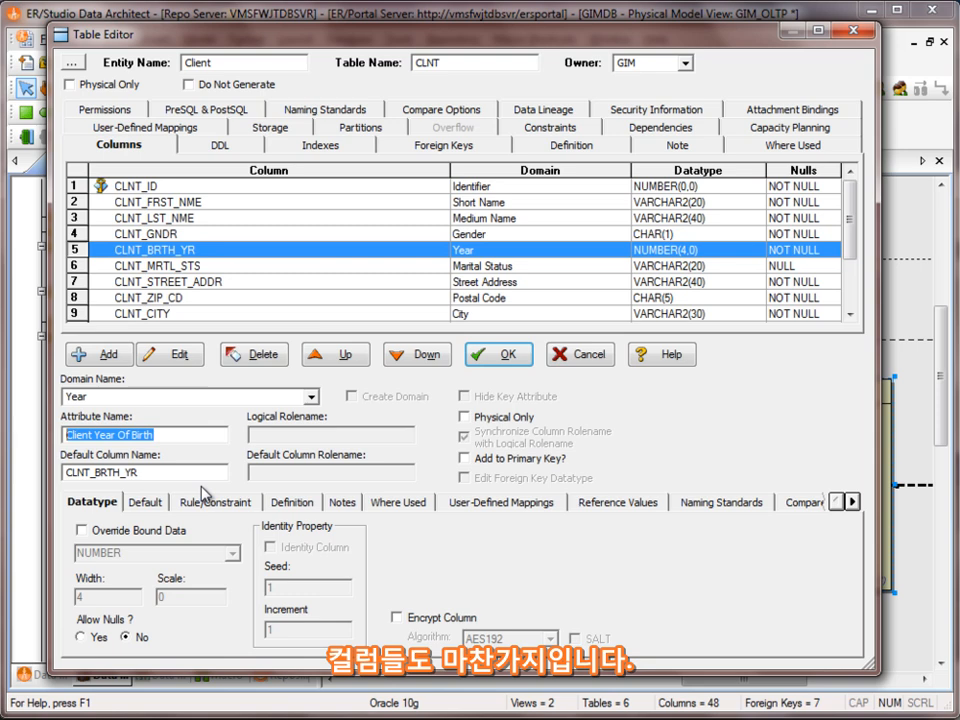
drag(155, 435, 50, 425)
click(500, 354)
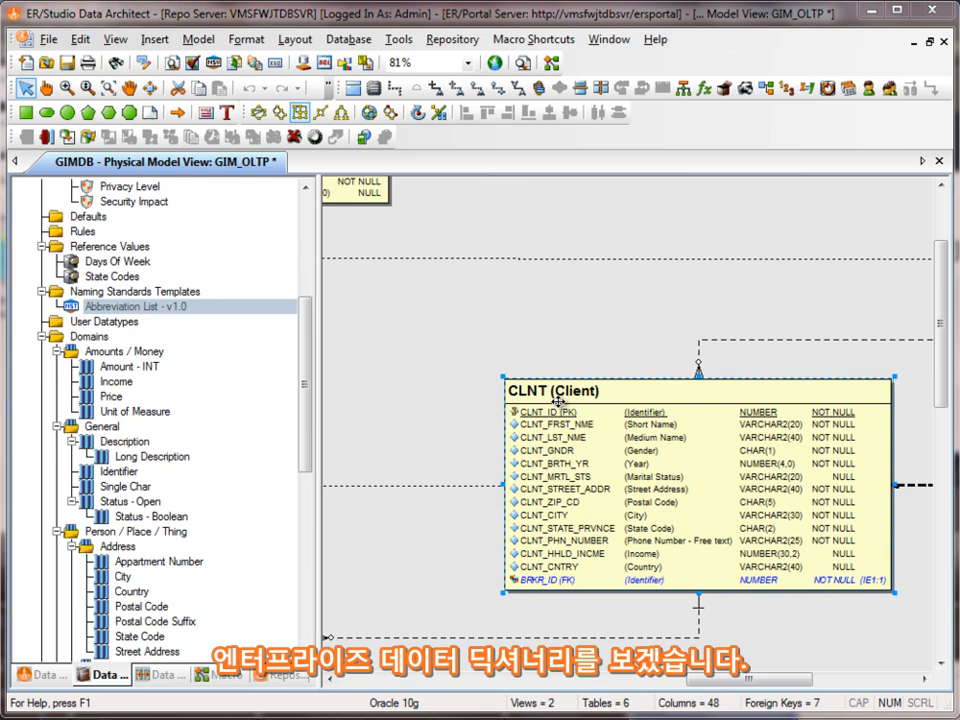
Step: Examine the options for adding the open diagram to the repository and promoting its local data dictionary to enterprise, and cancel
click(463, 45)
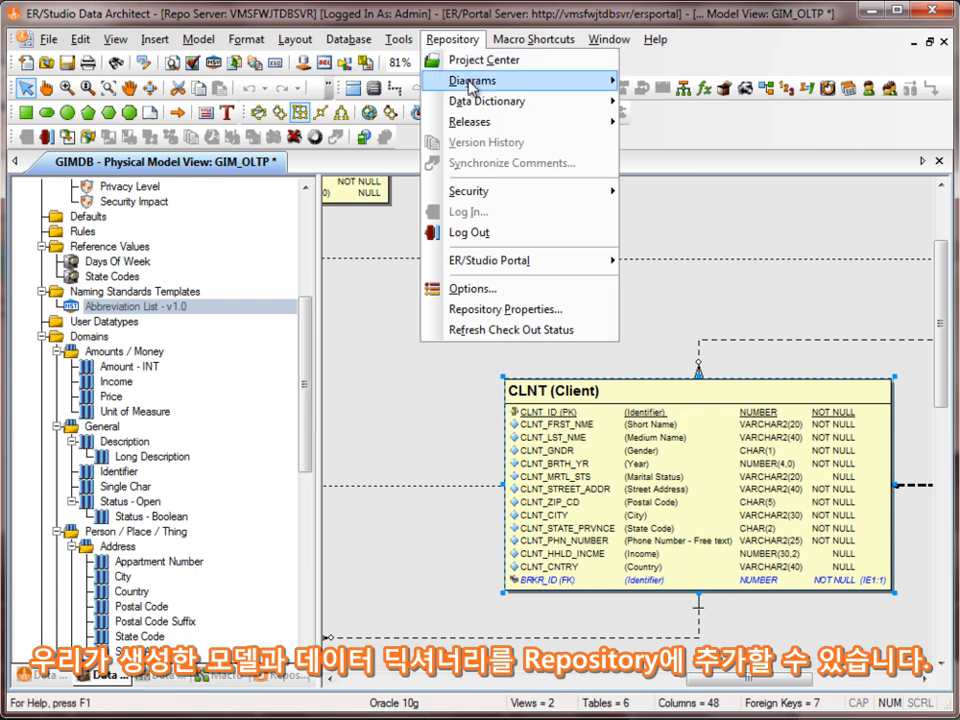
mouse_move(455, 80)
click(690, 82)
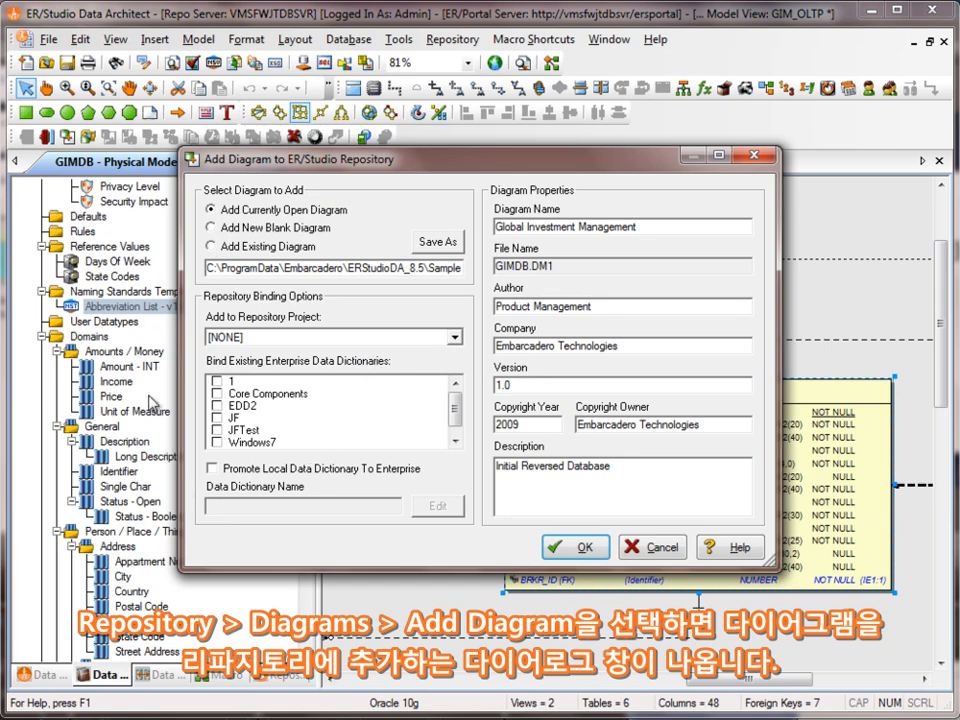
click(262, 470)
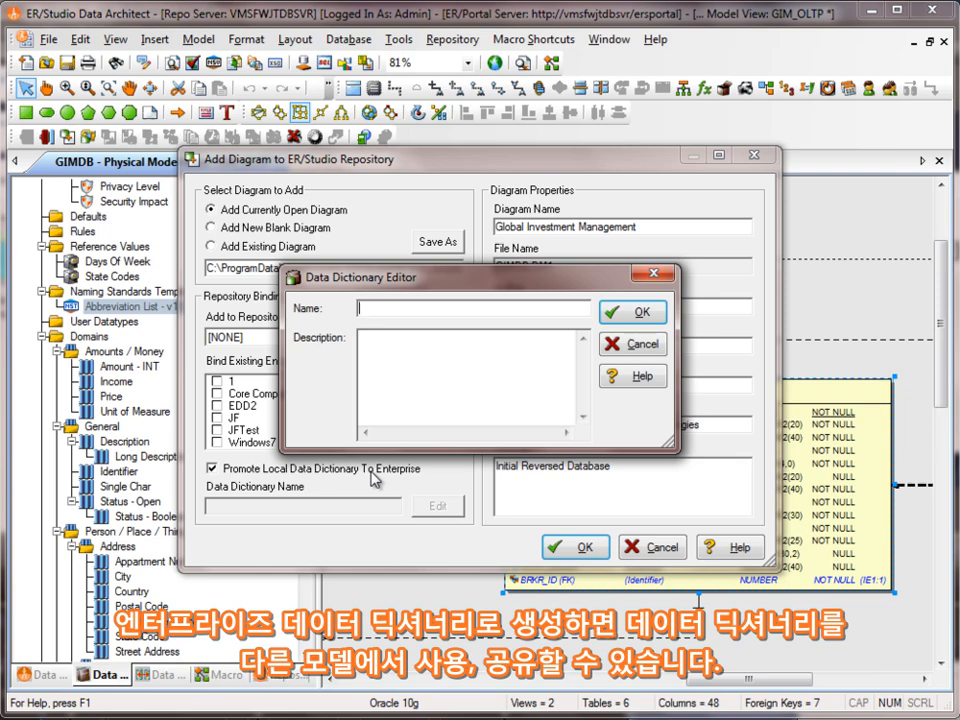
click(641, 345)
click(652, 548)
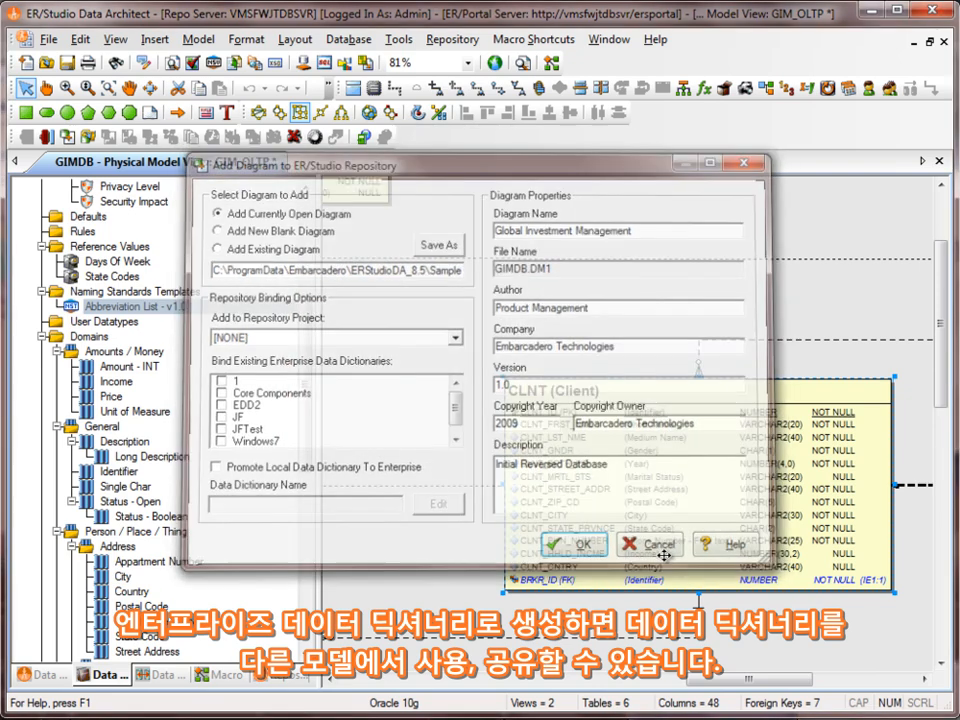
Step: Get the GIMDB.DM1 diagram from the Samples project in the repository, updating the existing local copy to the latest version
click(453, 39)
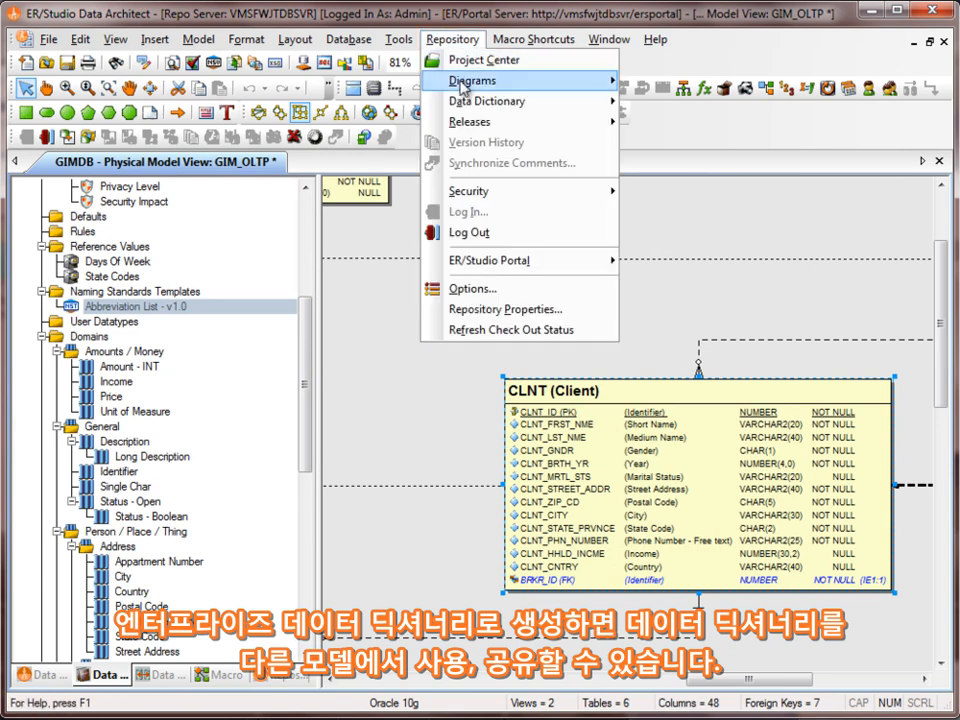
mouse_move(474, 111)
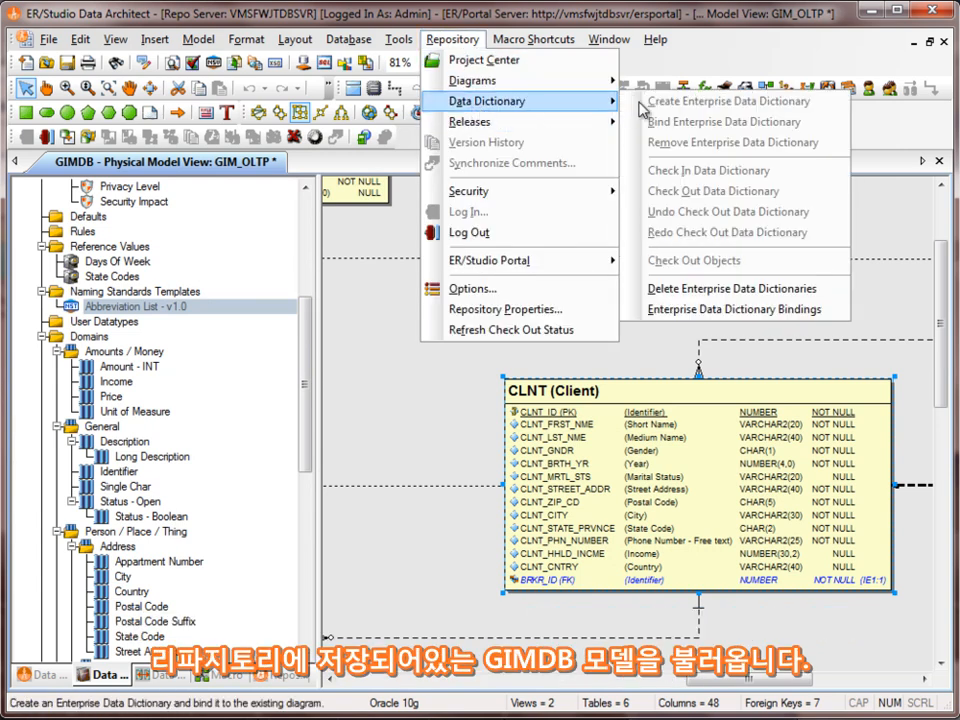
mouse_move(586, 86)
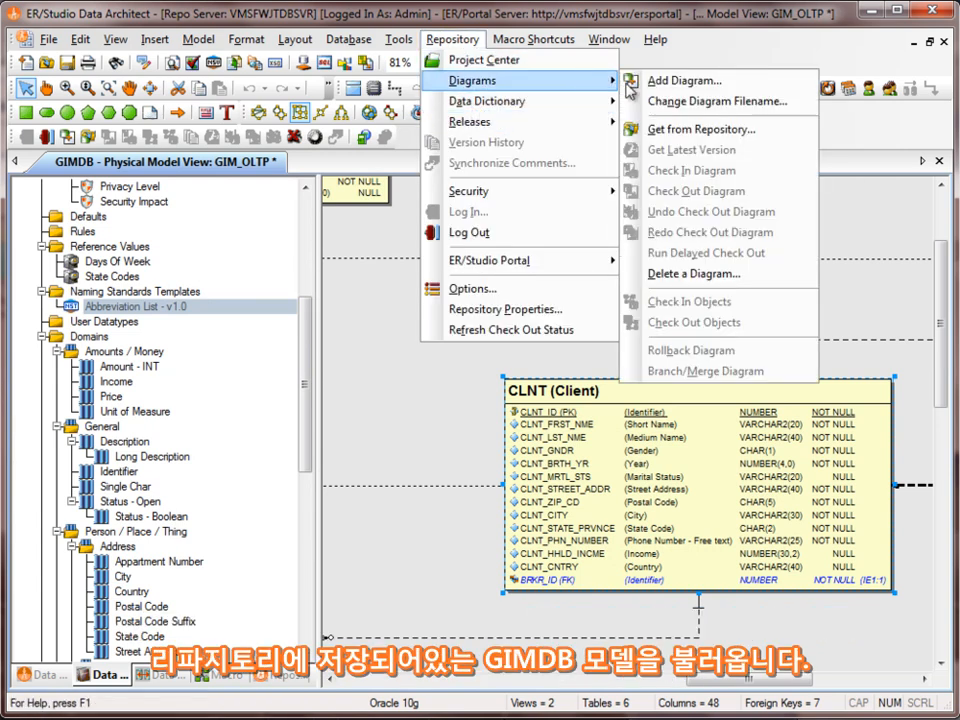
click(670, 128)
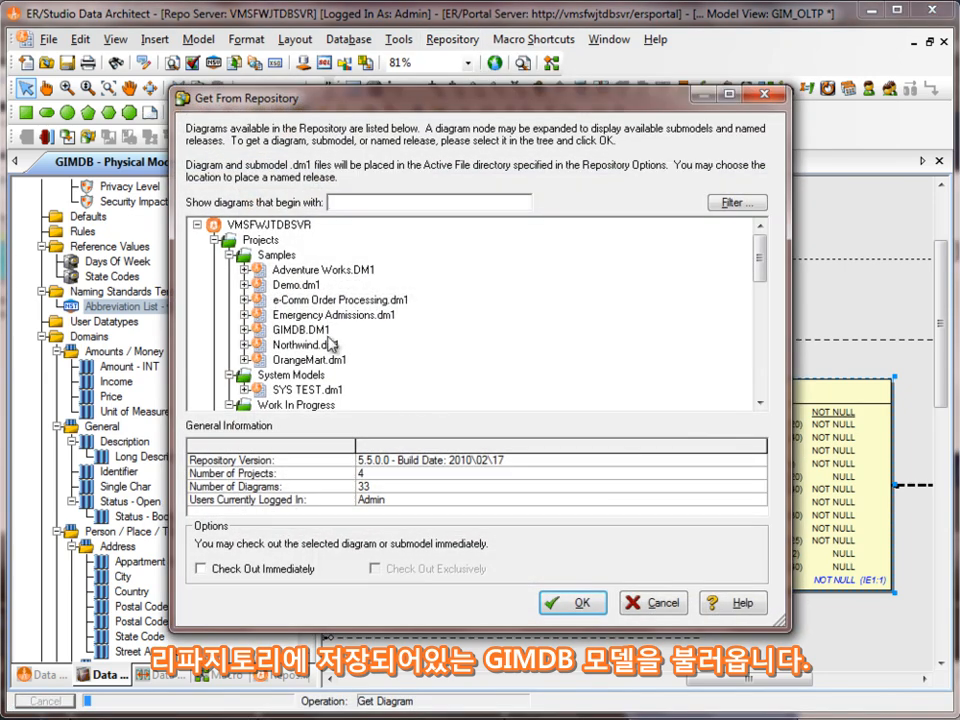
click(292, 330)
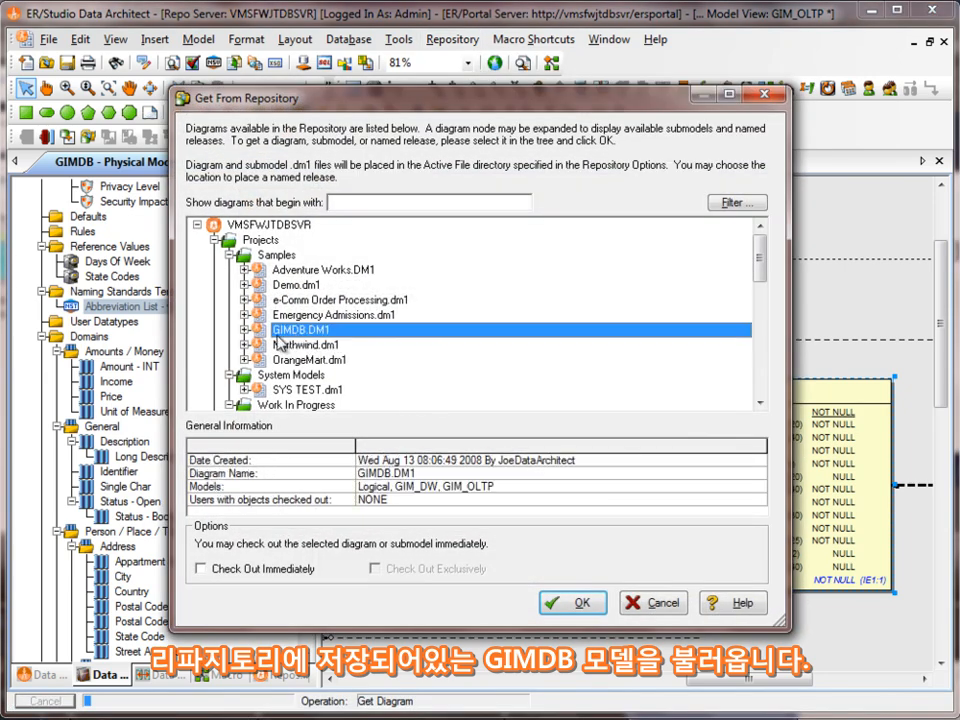
click(577, 604)
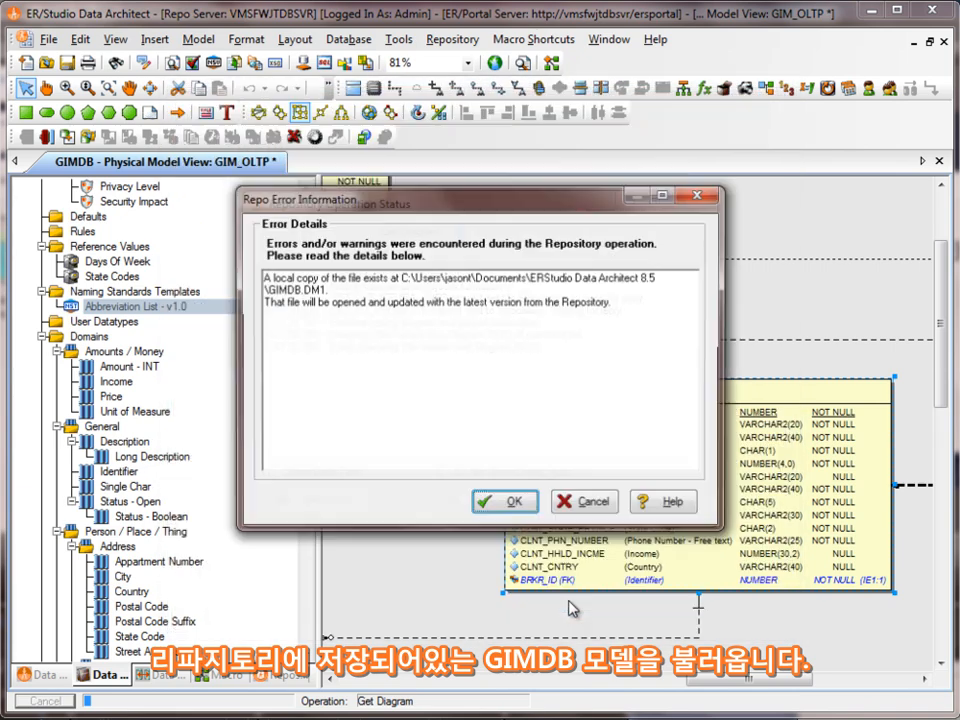
click(524, 510)
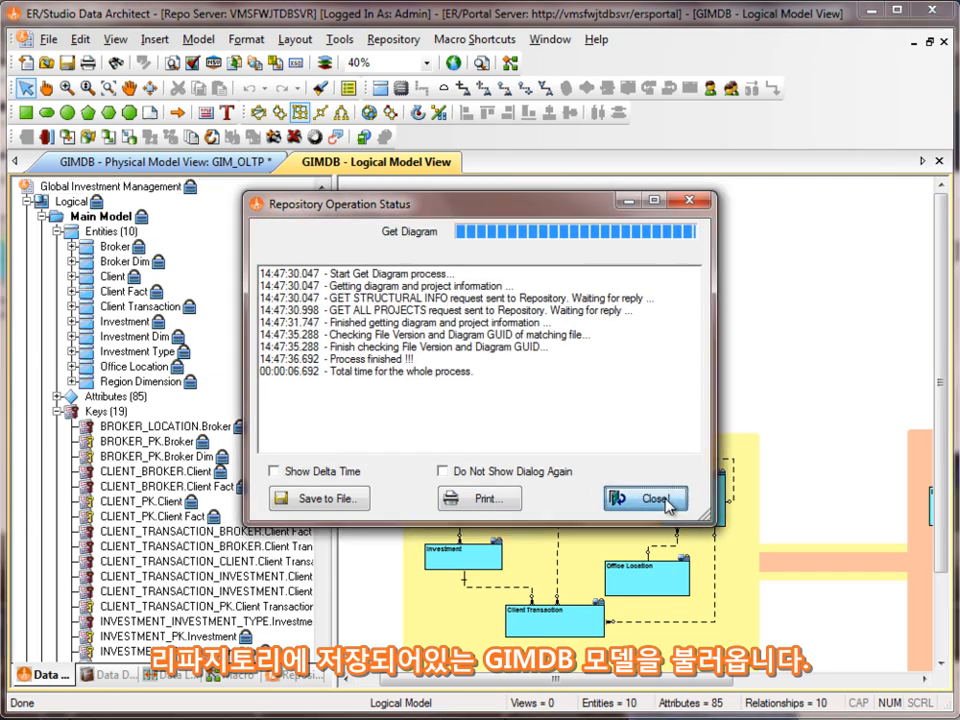
click(662, 500)
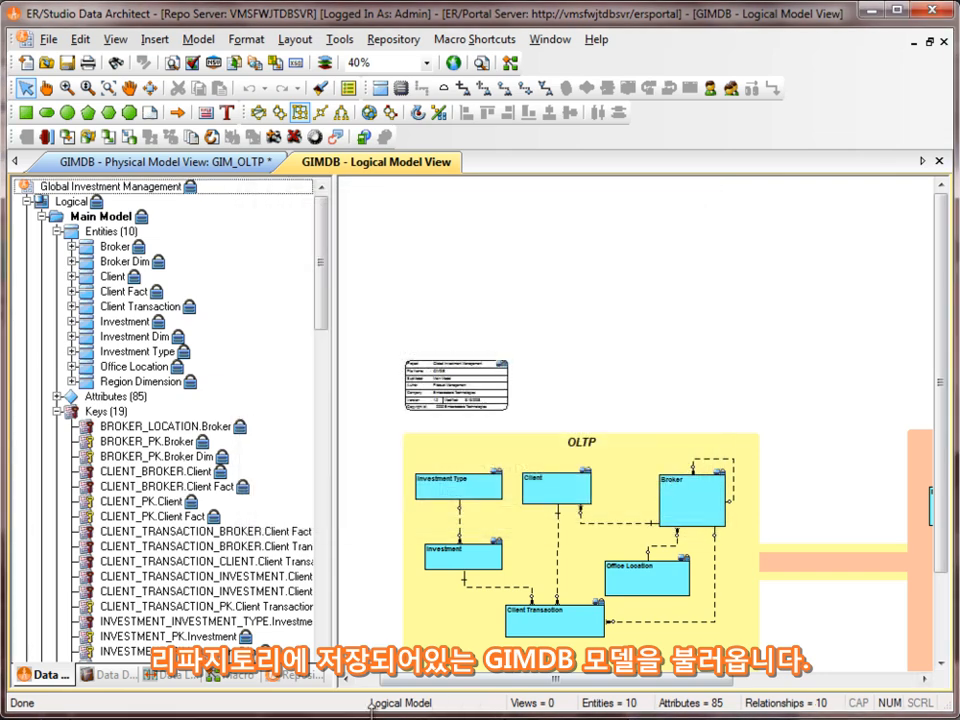
Step: Review the GIMDB_Fixed_DD and Core Components dictionaries and the macros for importing domains and reference values from Excel
click(124, 675)
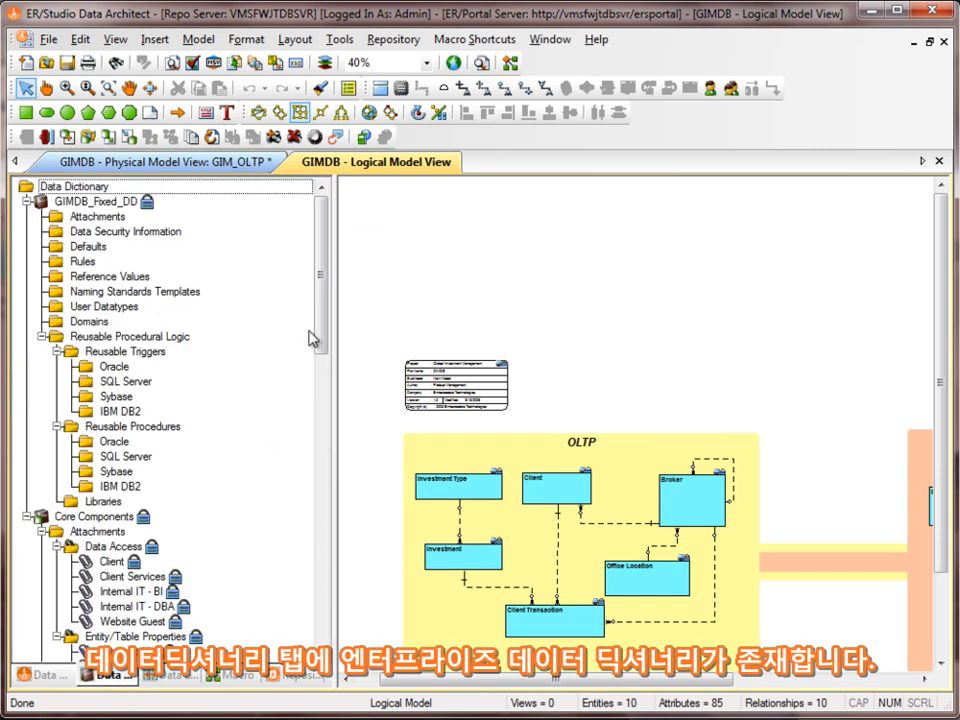
drag(326, 304, 339, 396)
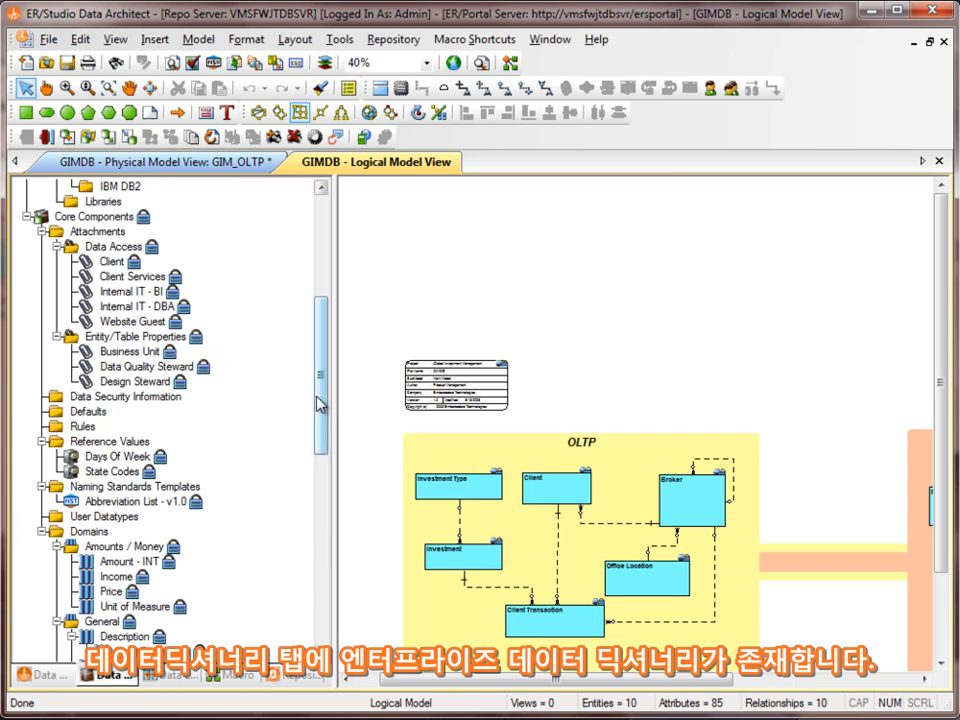
scroll(322, 342, up, 5)
drag(322, 342, 324, 321)
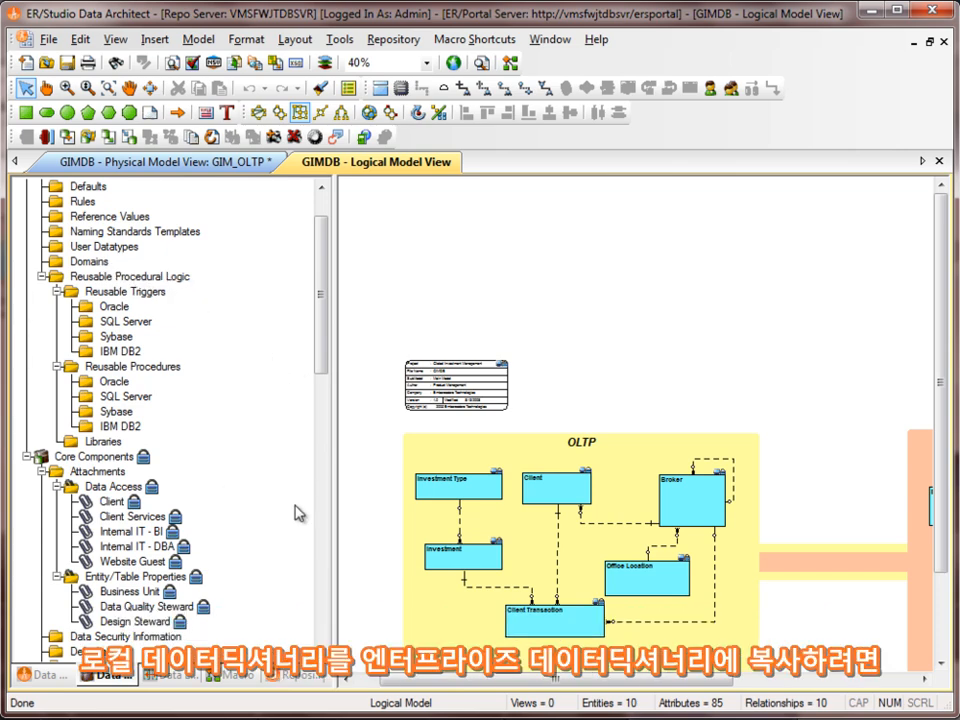
click(236, 678)
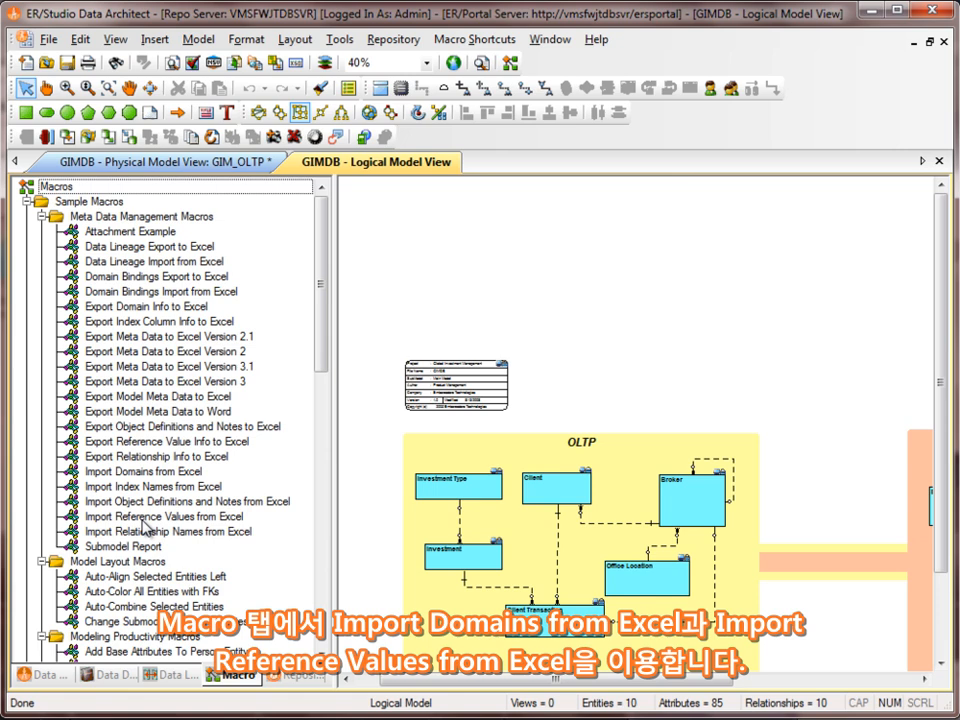
click(112, 674)
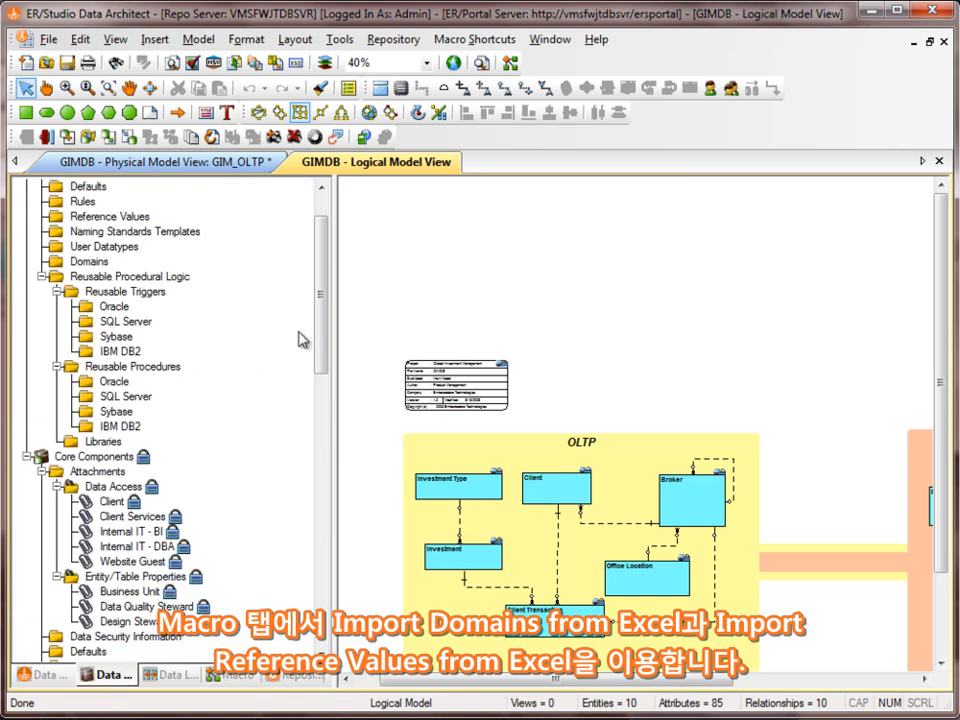
Step: Open the Enterprise Data Dictionary Bindings and list the diagrams bound to the Core Components dictionary
click(404, 44)
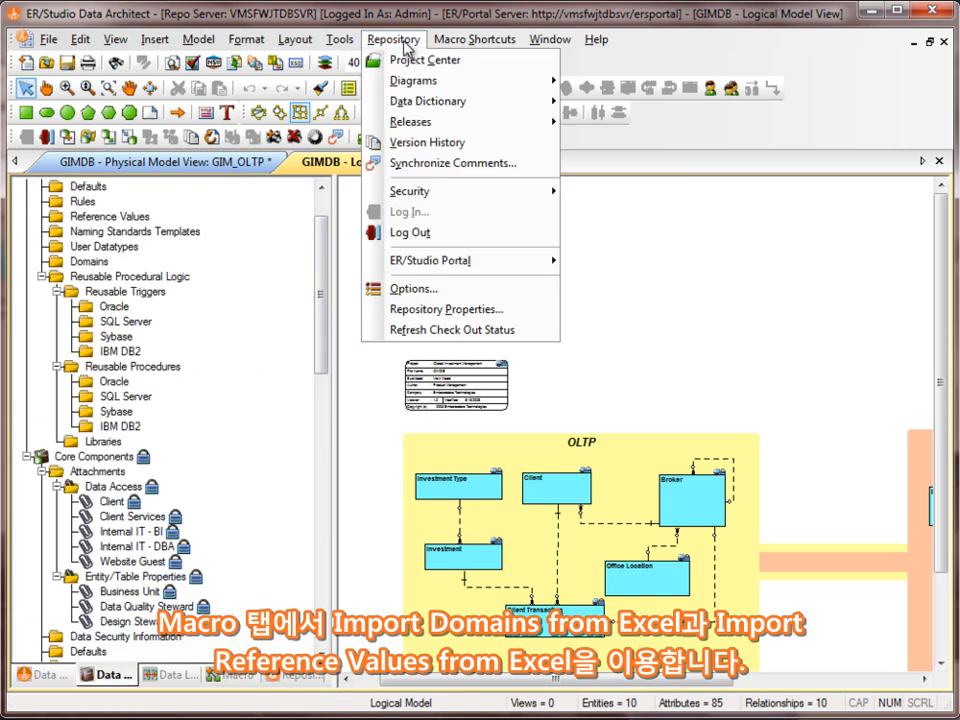
mouse_move(399, 99)
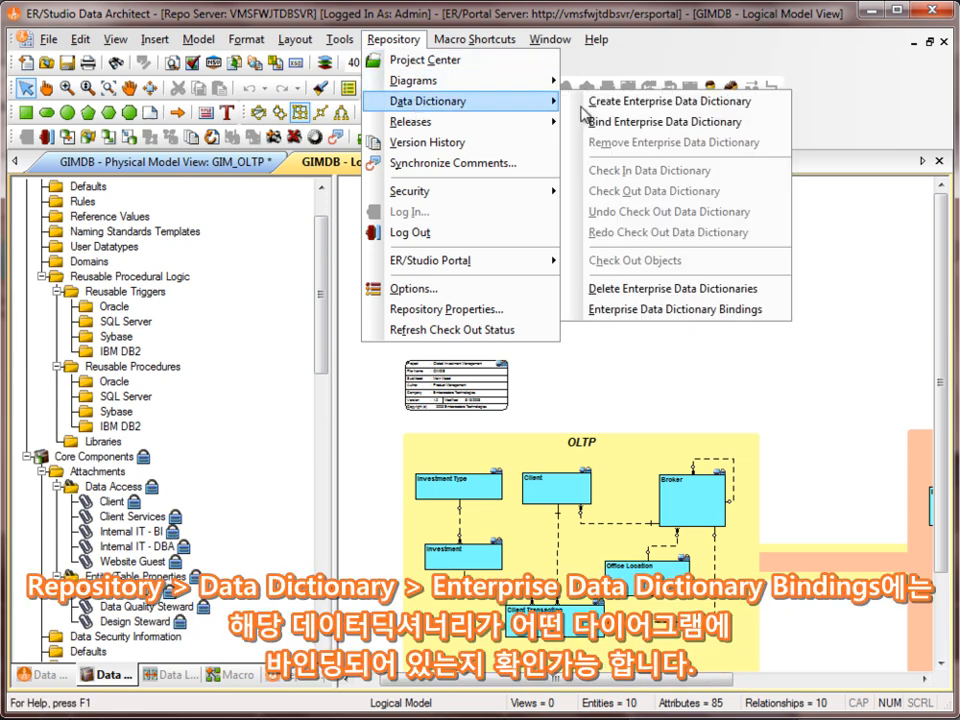
click(632, 312)
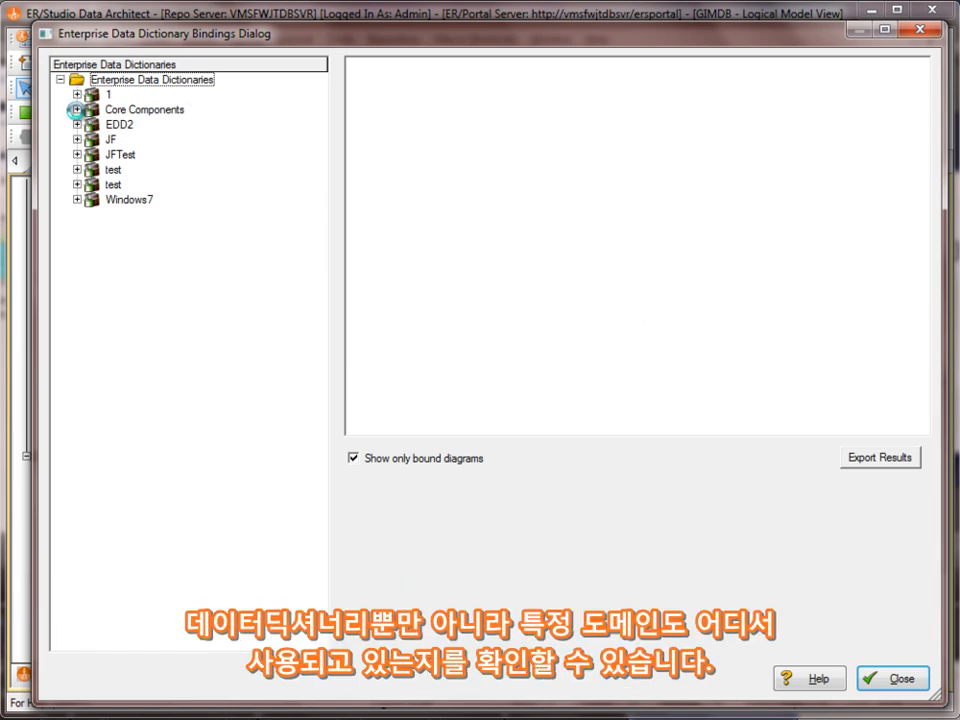
click(76, 109)
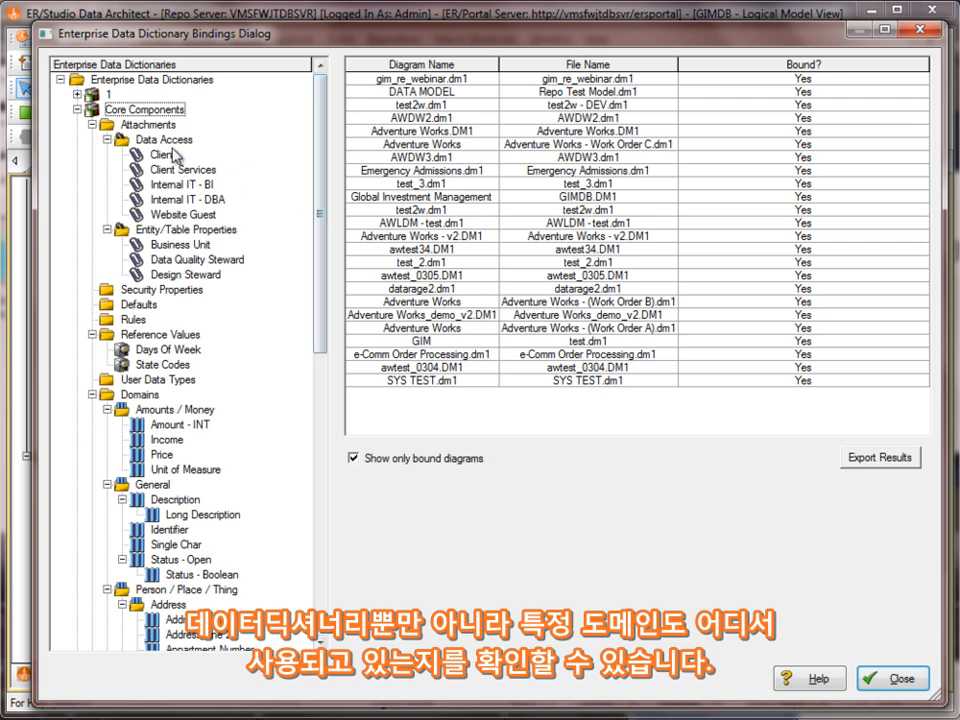
click(145, 112)
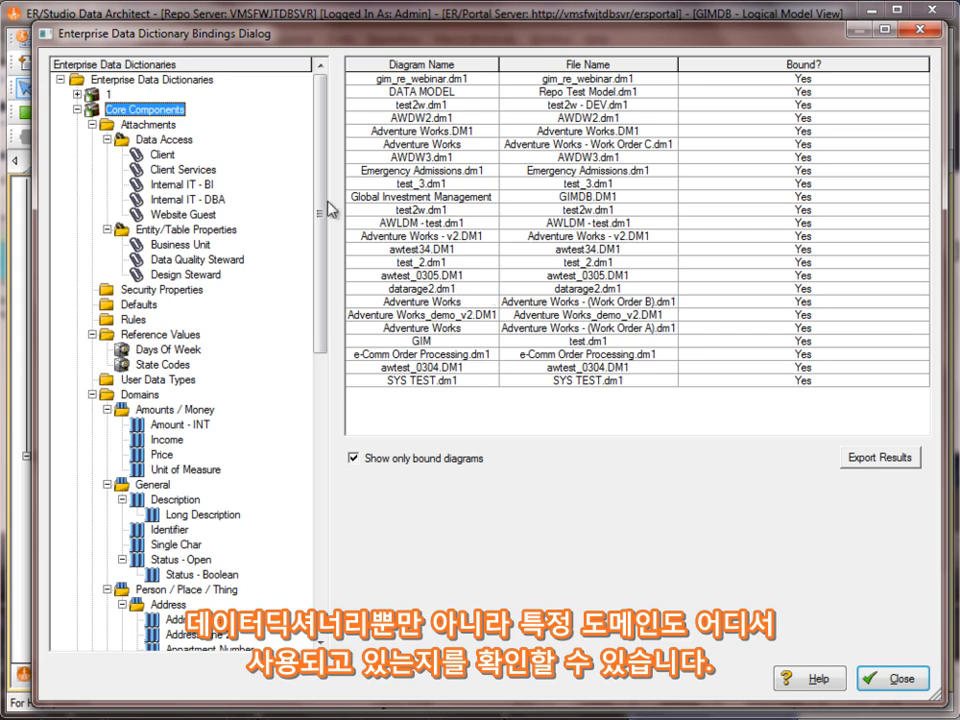
Step: Show where the Identifier domain of Core Components is used and look through its bound columns and diagram filter
scroll(326, 223, down, 2)
scroll(326, 228, down, 2)
click(171, 381)
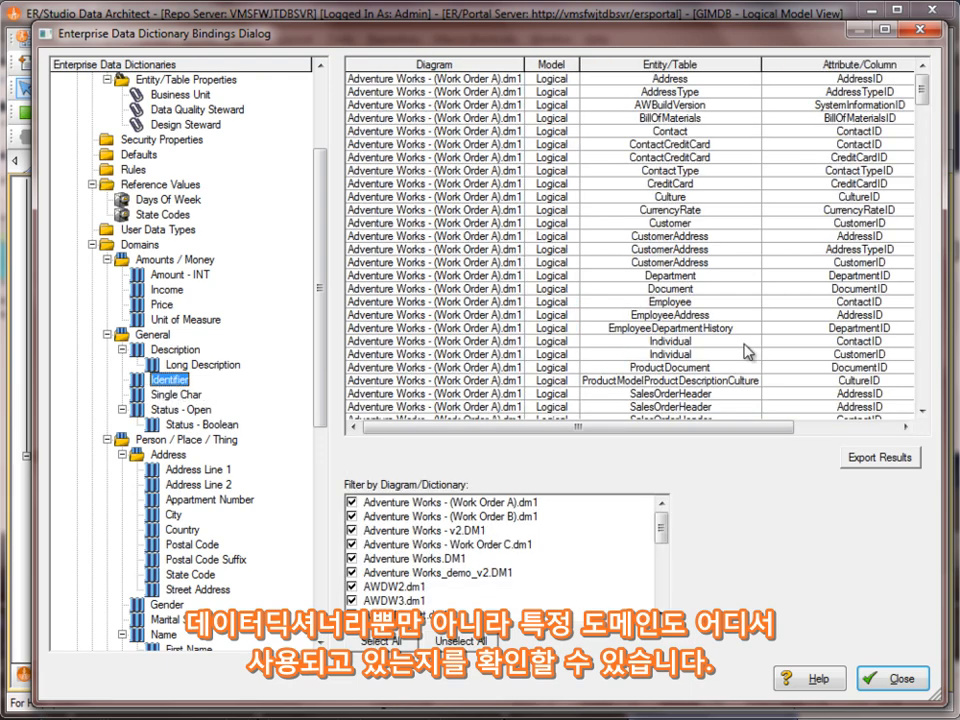
drag(922, 92, 935, 390)
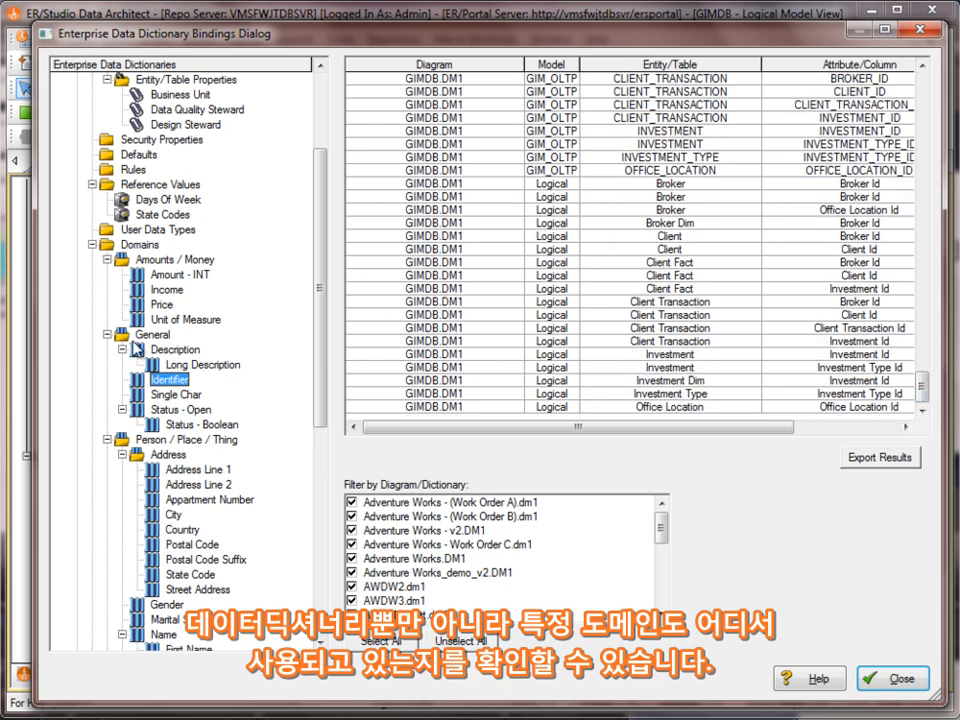
drag(924, 381, 935, 295)
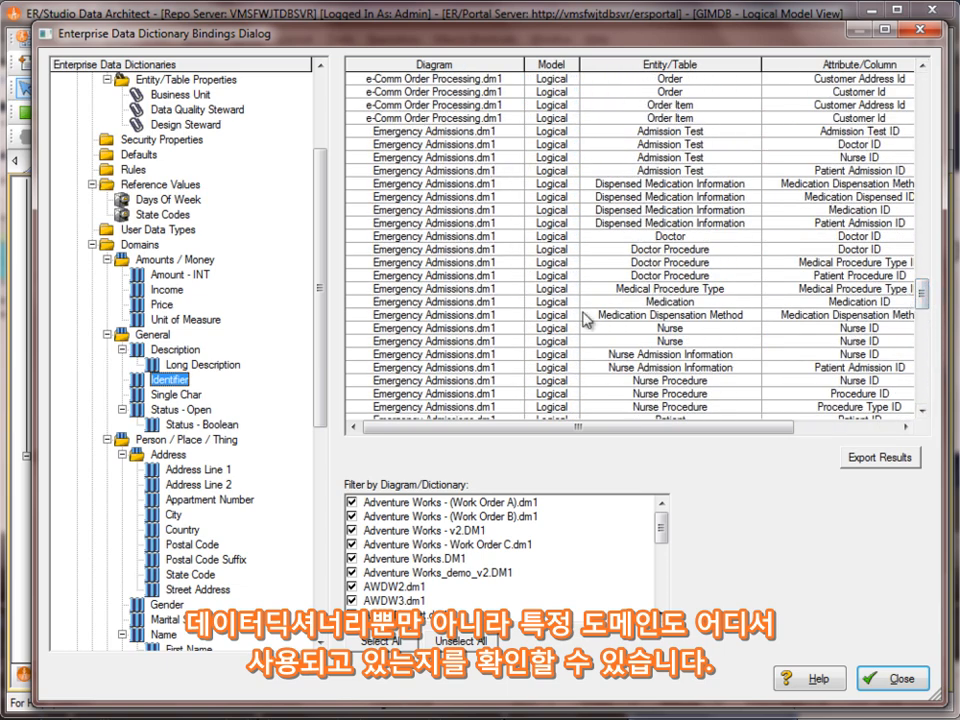
mouse_move(664, 536)
mouse_down()
mouse_move(670, 600)
mouse_move(664, 525)
mouse_up()
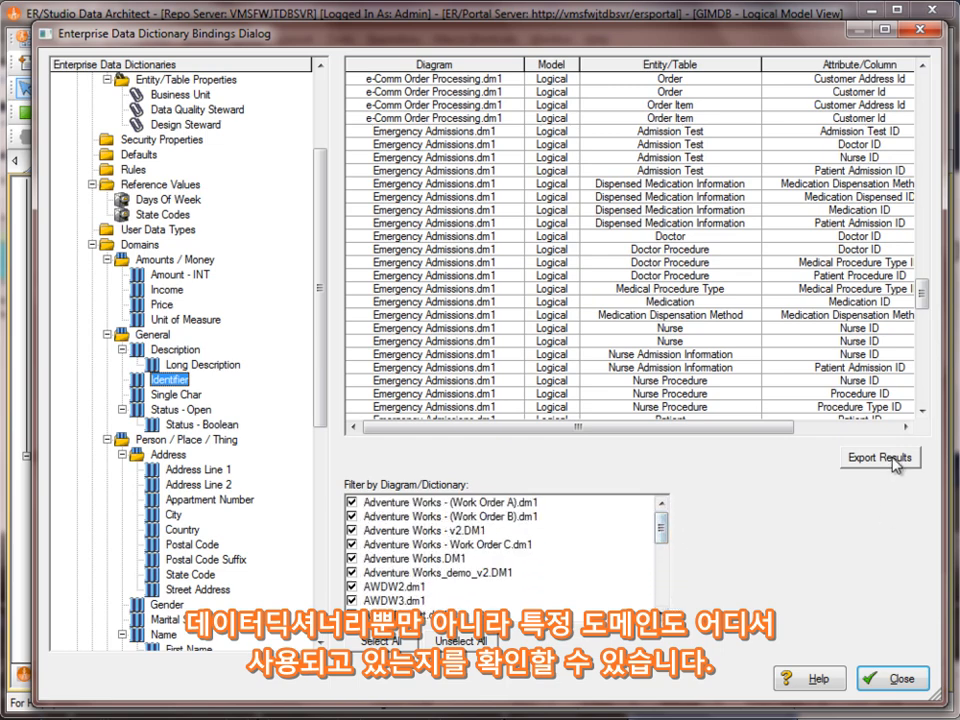